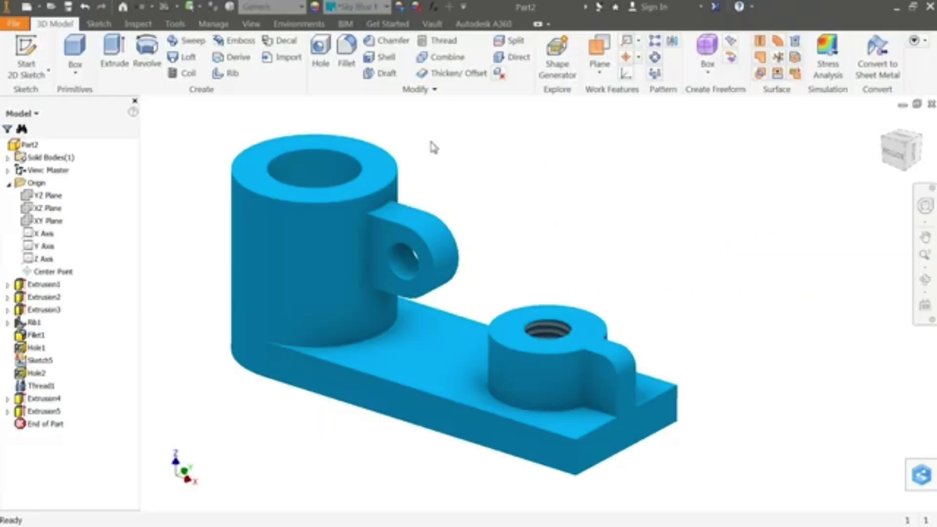
Inspect the finished part's interior with a half section view through the XZ plane, and end the section view.
{"action": "left_click", "coordinate": [253, 26]}
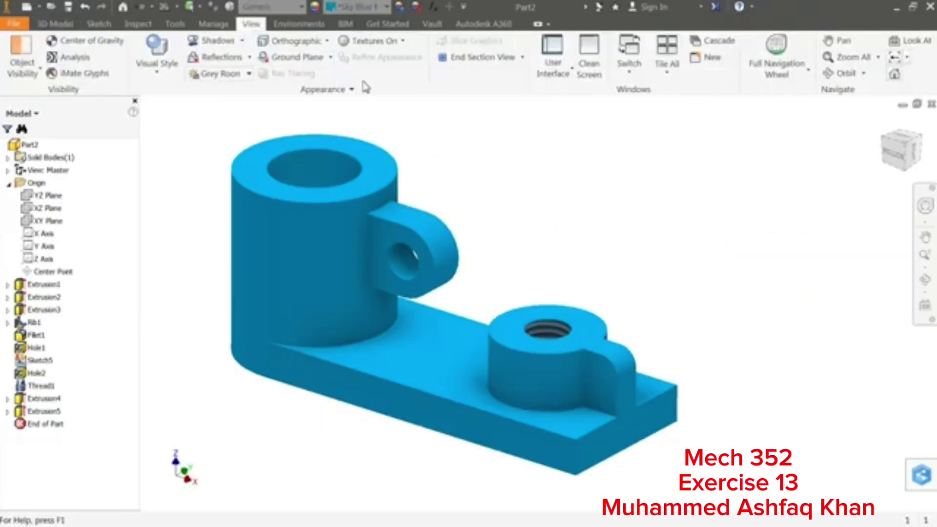
{"action": "left_click", "coordinate": [522, 58]}
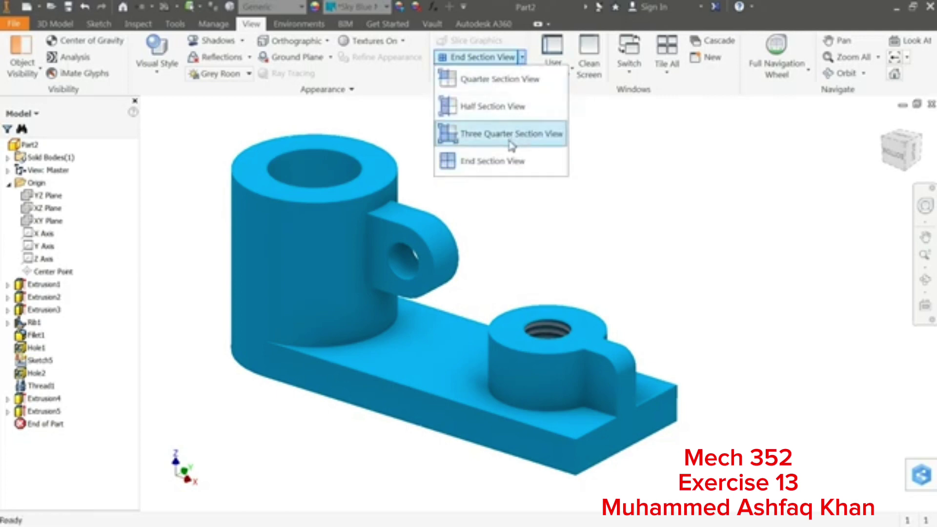
{"action": "left_click", "coordinate": [506, 119]}
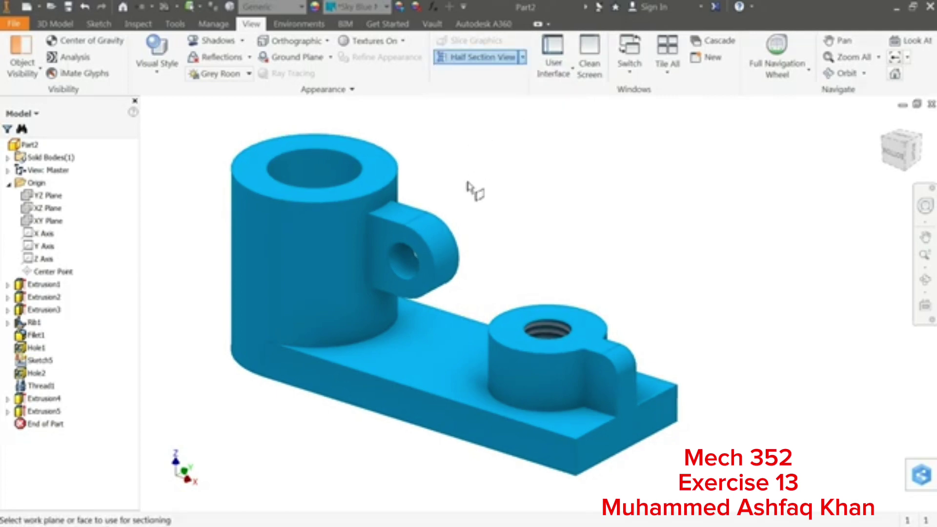
{"action": "left_click", "coordinate": [48, 210]}
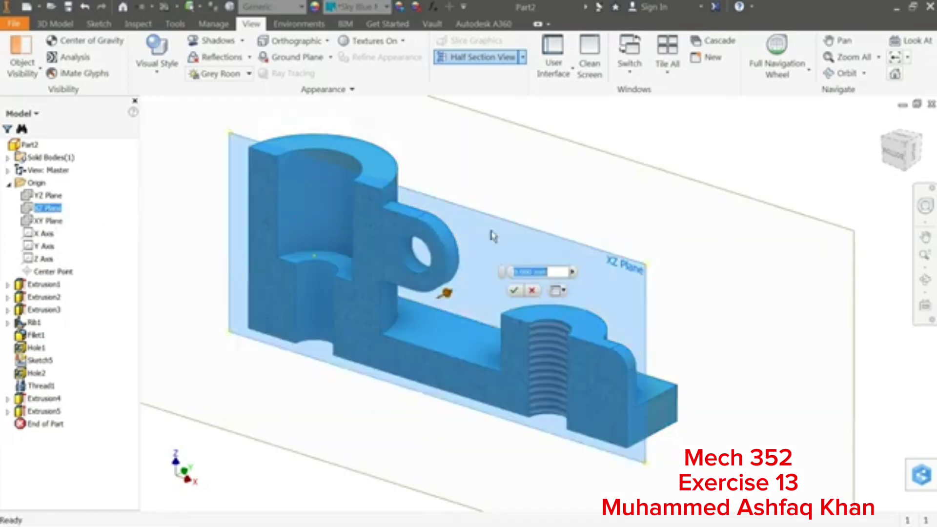
{"action": "left_click", "coordinate": [515, 291]}
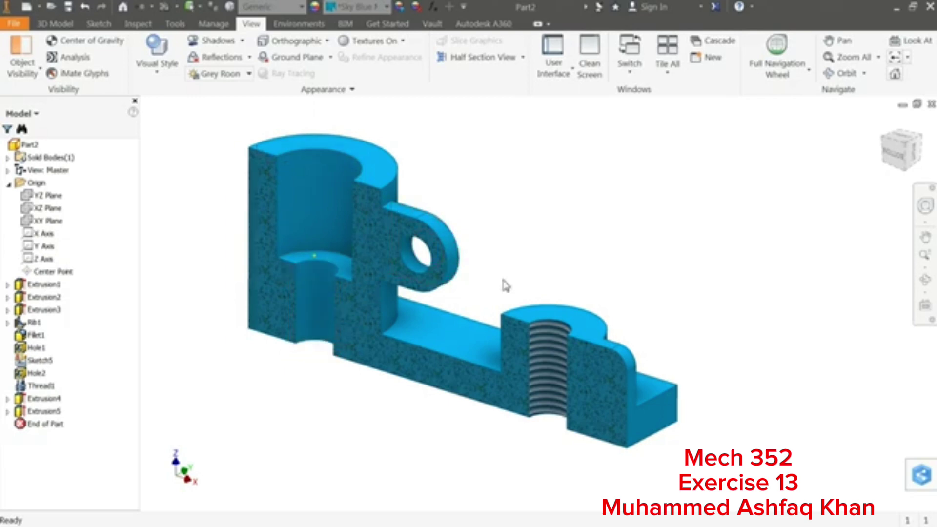
{"action": "left_click", "coordinate": [523, 57]}
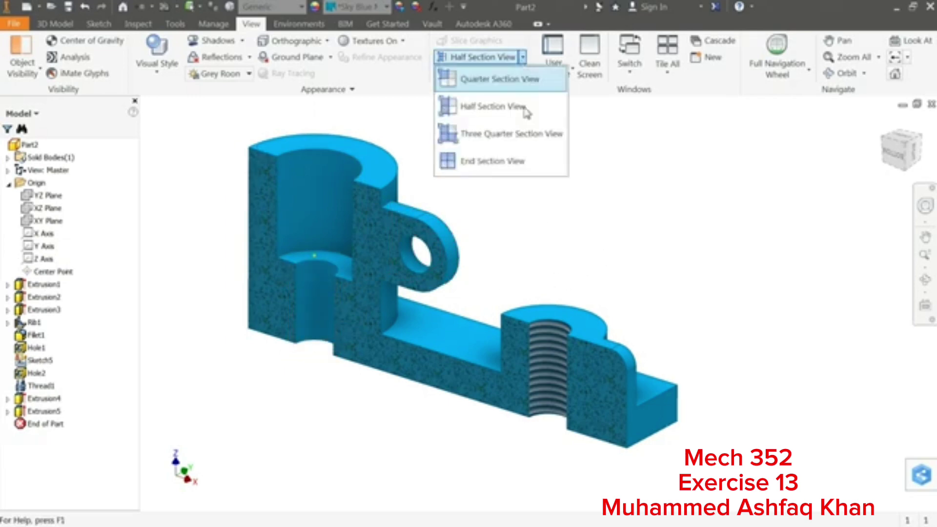
{"action": "left_click", "coordinate": [503, 164]}
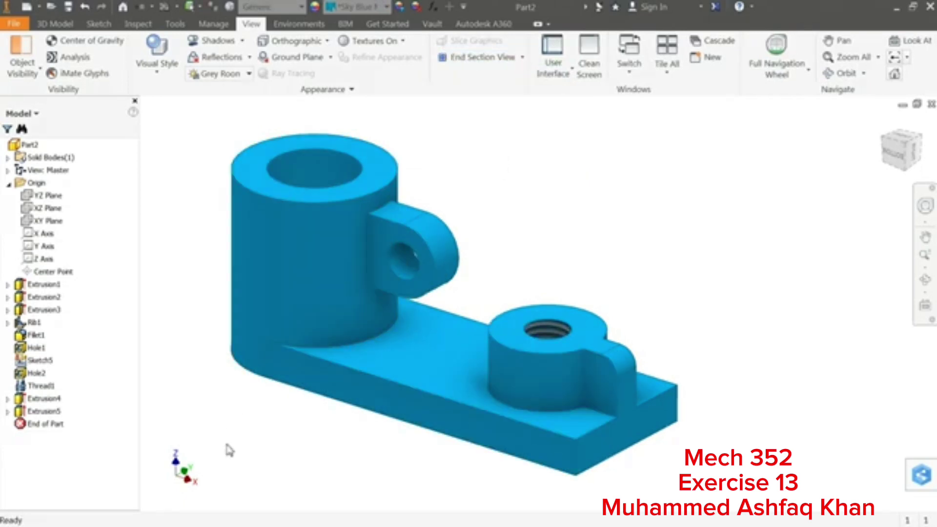
Check the Exercise 13 drawing in Windows Photo Viewer and create a new metric part from the Standard (mm).ipt template.
{"action": "key", "text": "alt+Tab"}
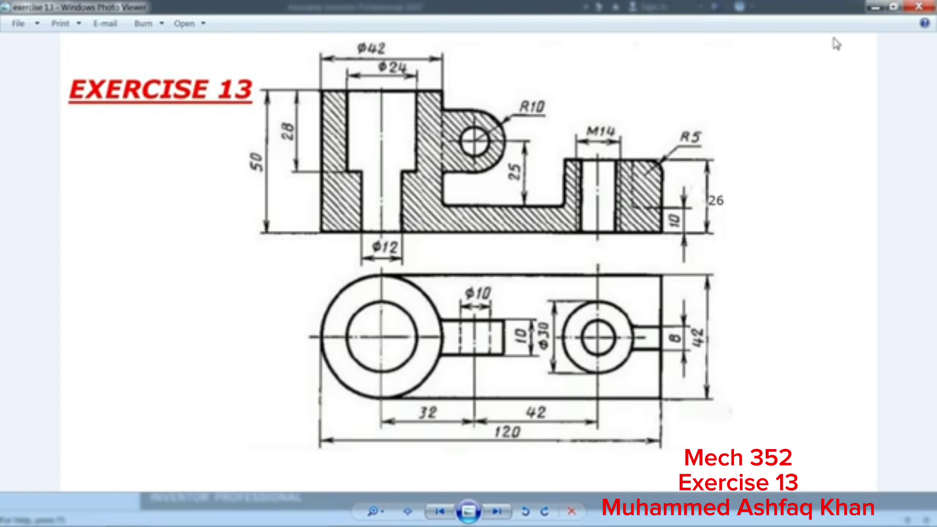
{"action": "left_click", "coordinate": [875, 7]}
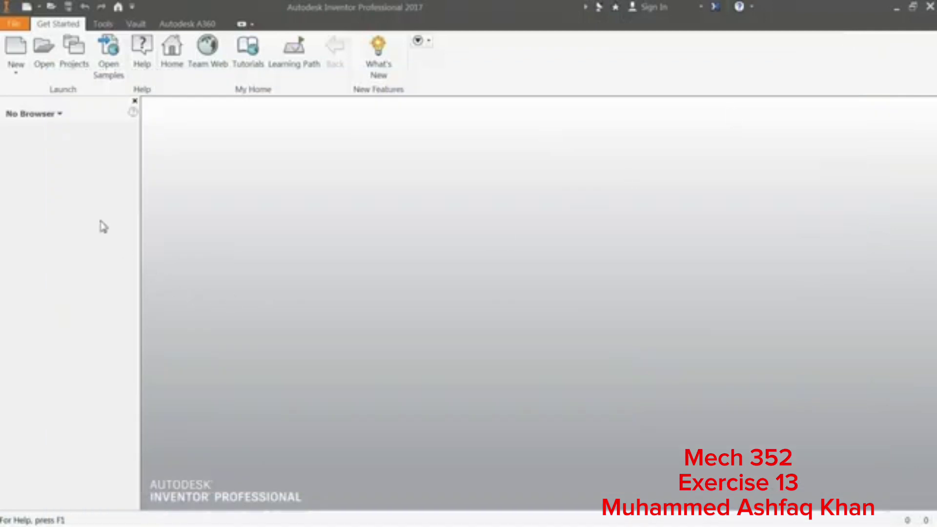
{"action": "left_click", "coordinate": [17, 48]}
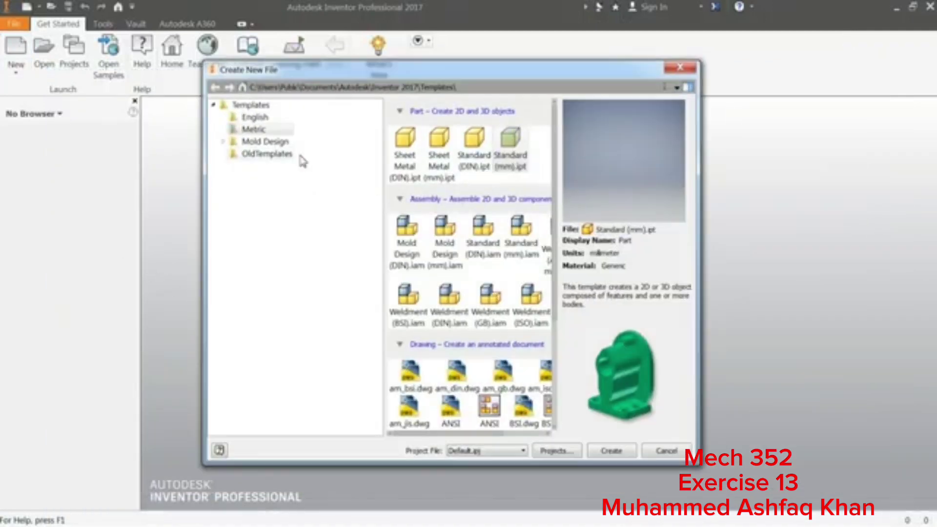
{"action": "left_click", "coordinate": [518, 154]}
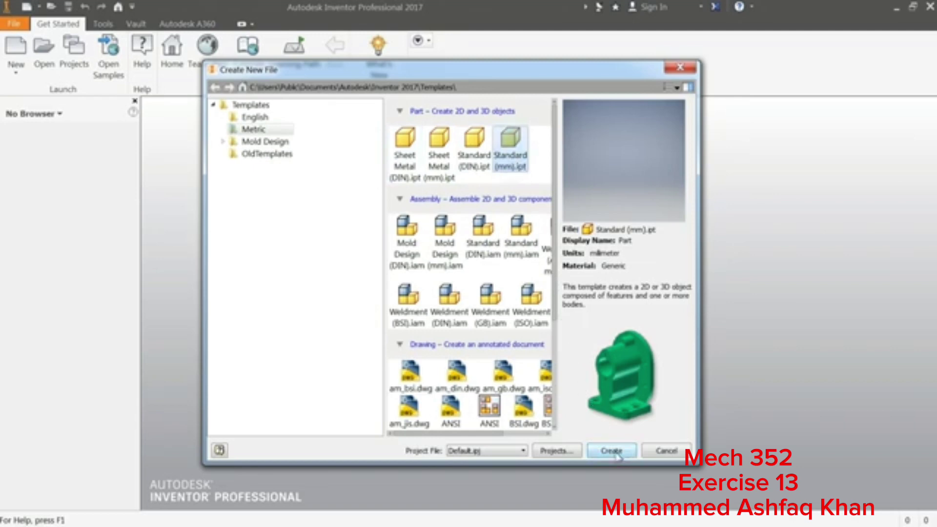
{"action": "left_click", "coordinate": [612, 452]}
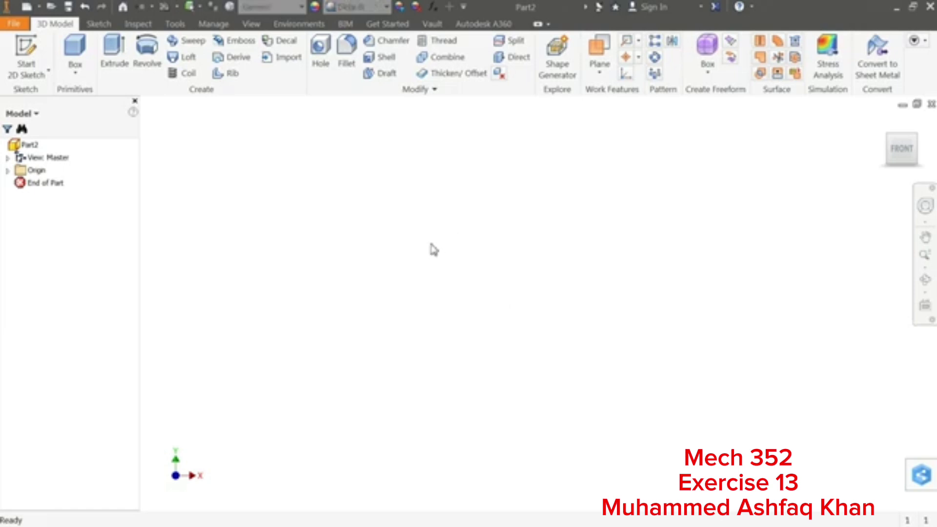
Check the length unit in the new part's document settings, keeping millimeter.
{"action": "left_click", "coordinate": [250, 25]}
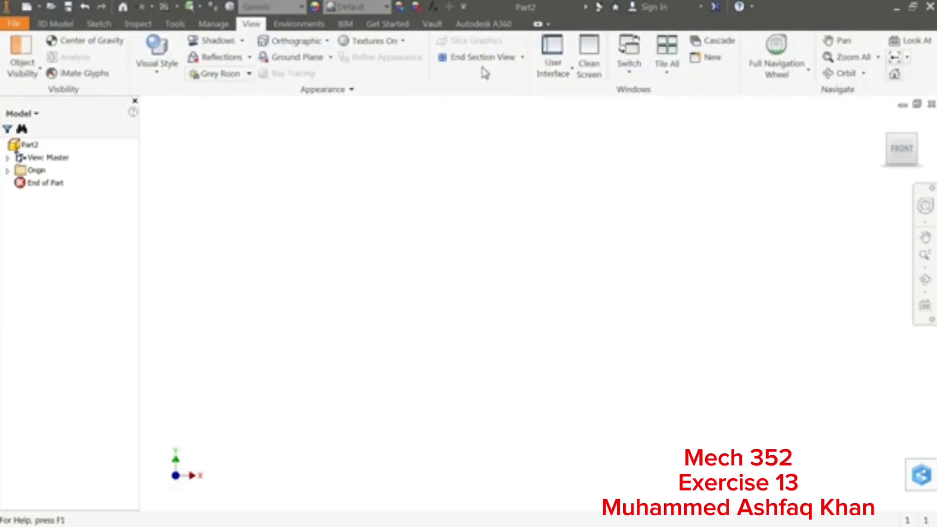
{"action": "left_click", "coordinate": [175, 25]}
{"action": "left_click", "coordinate": [293, 69]}
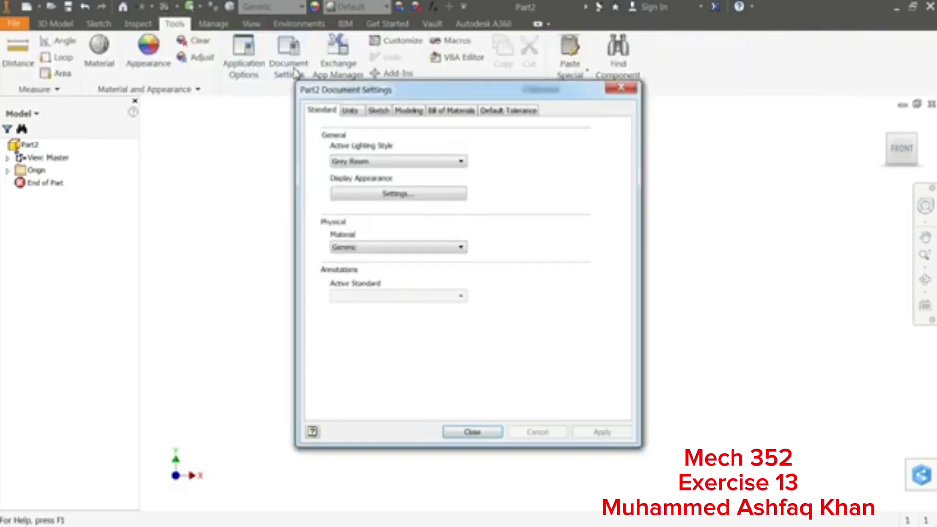
{"action": "left_click", "coordinate": [348, 112]}
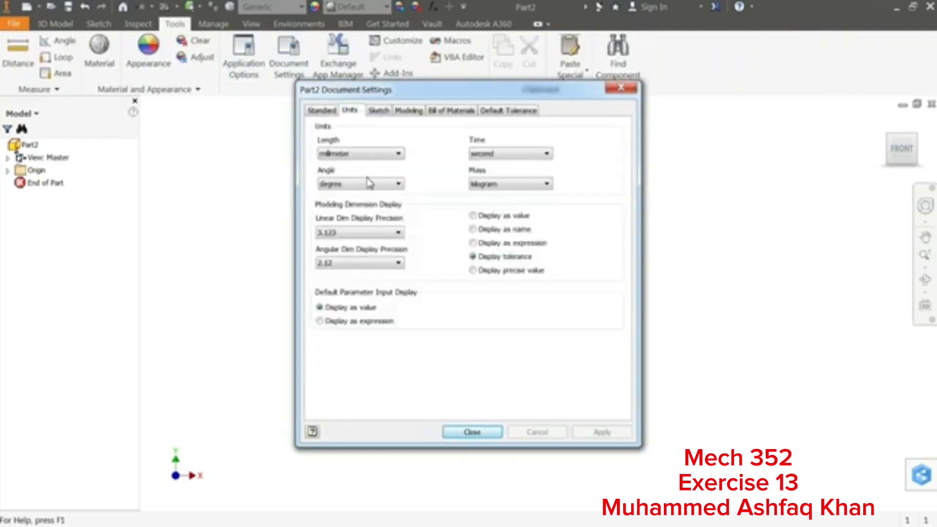
{"action": "left_click", "coordinate": [338, 156]}
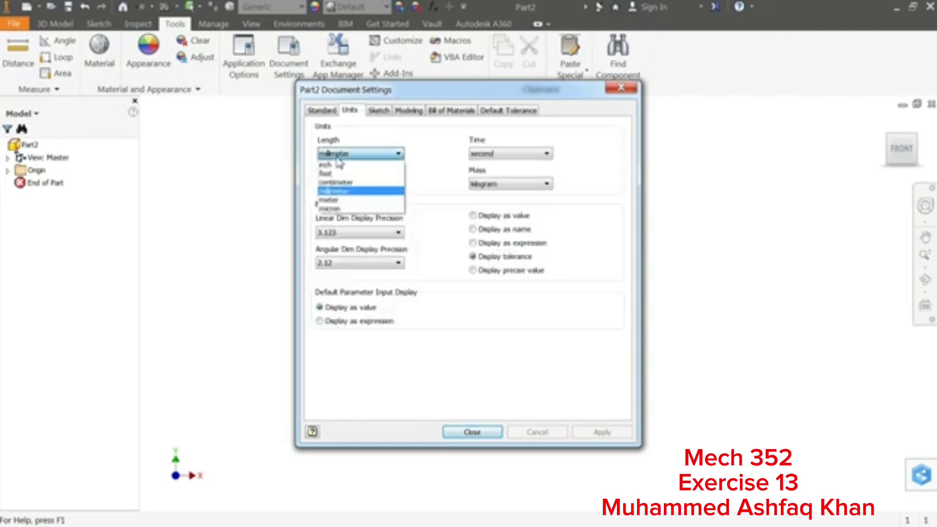
{"action": "left_click", "coordinate": [337, 157]}
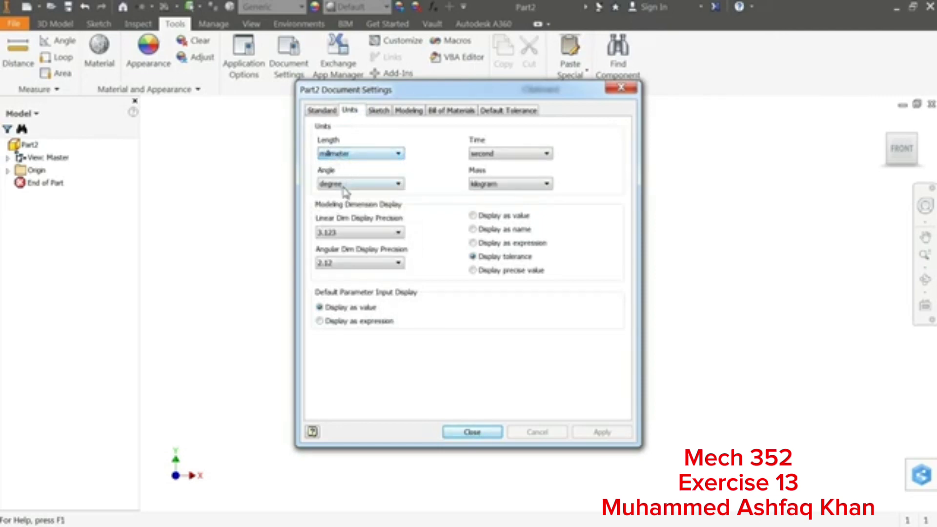
{"action": "left_click", "coordinate": [470, 432]}
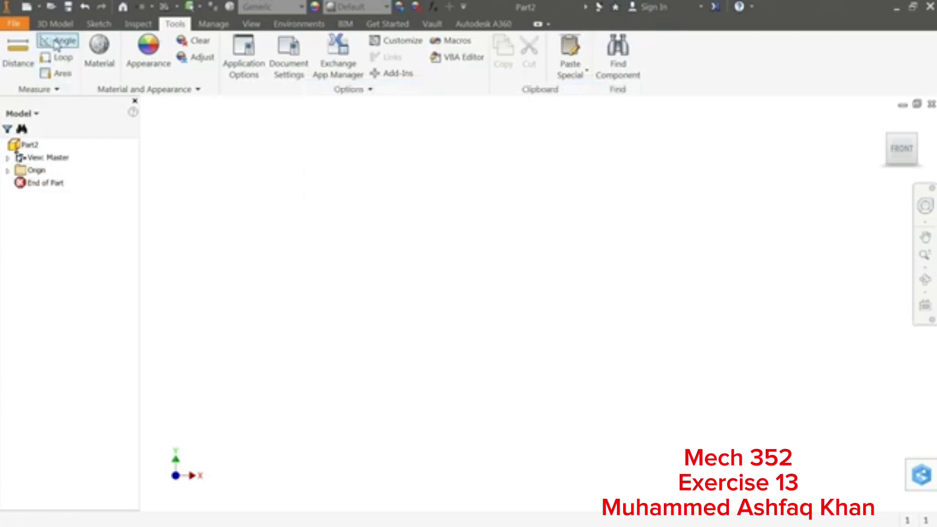
Start a 2D sketch on the XY plane and draw a 42 mm diameter circle centered on the origin.
{"action": "left_click", "coordinate": [53, 25]}
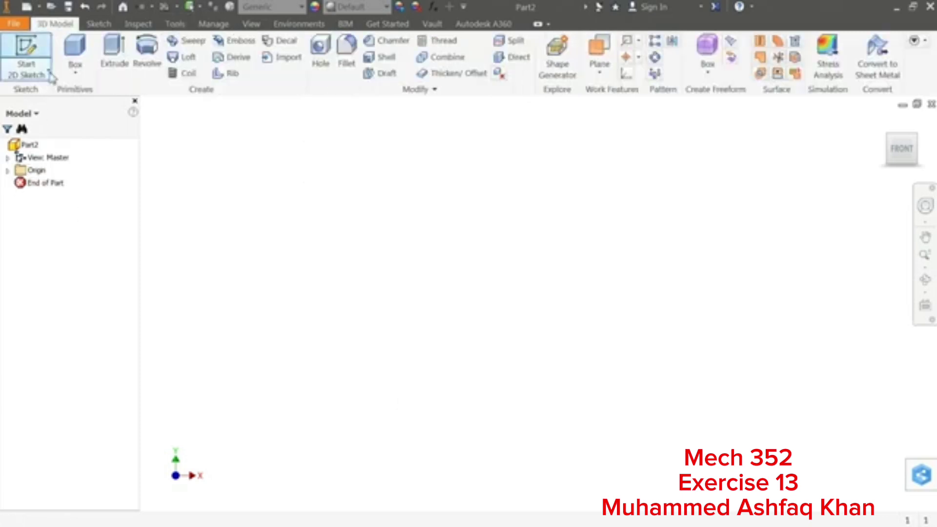
{"action": "left_click", "coordinate": [27, 51]}
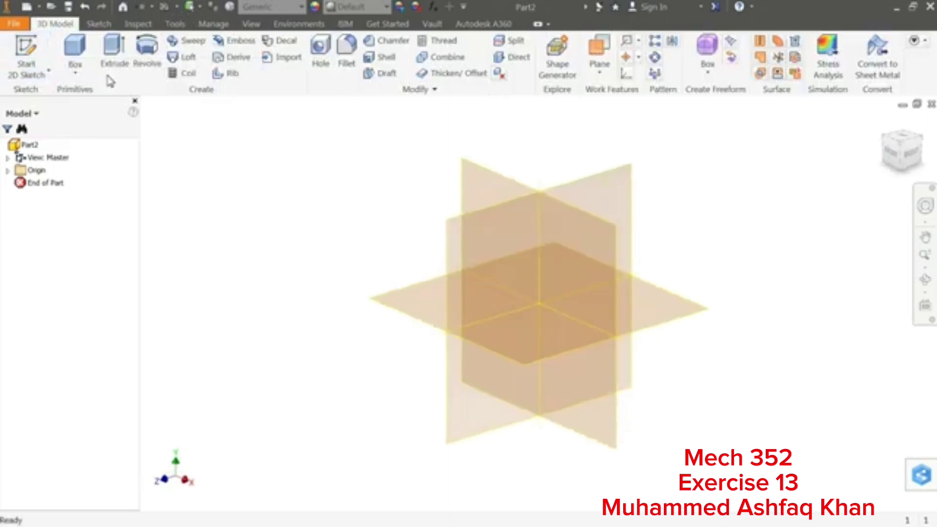
{"action": "left_click", "coordinate": [482, 188]}
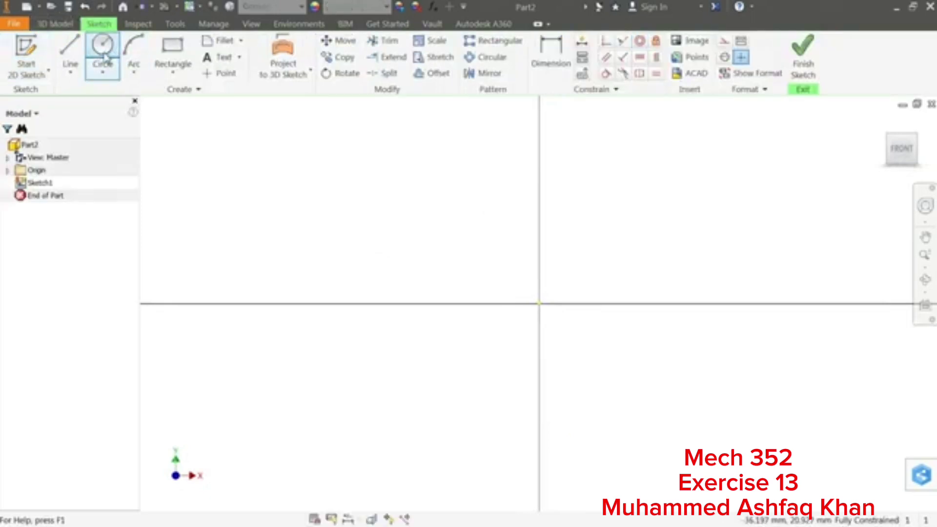
{"action": "left_click", "coordinate": [105, 68]}
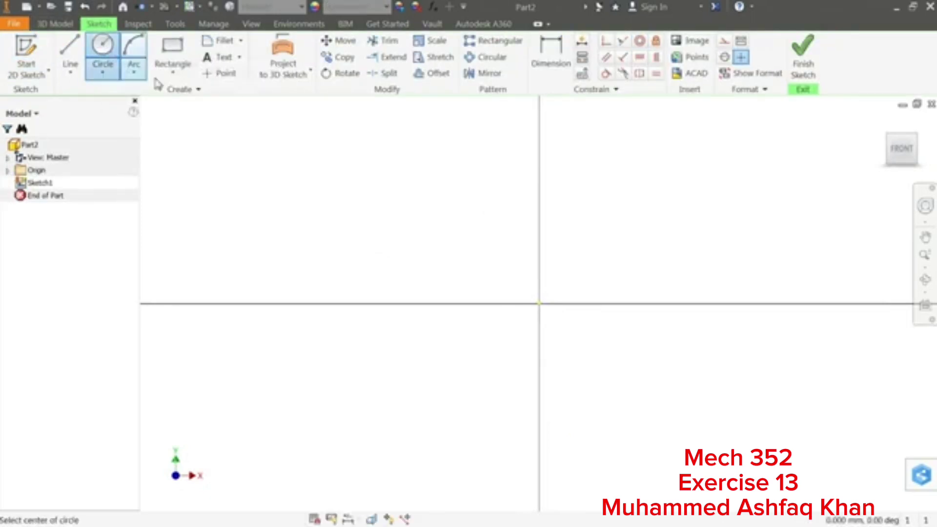
{"action": "left_click", "coordinate": [539, 303]}
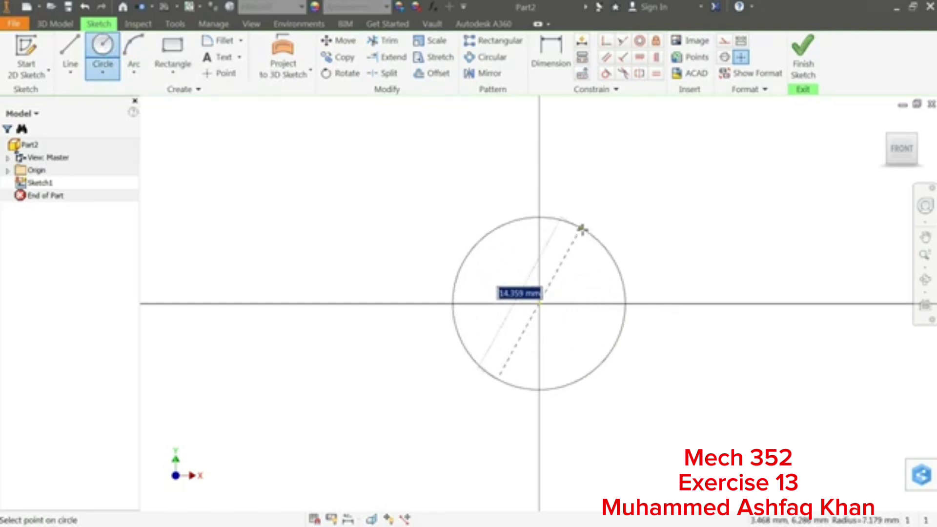
{"action": "key", "text": "BackSpace"}
{"action": "type", "text": "42"}
{"action": "key", "text": "Return"}
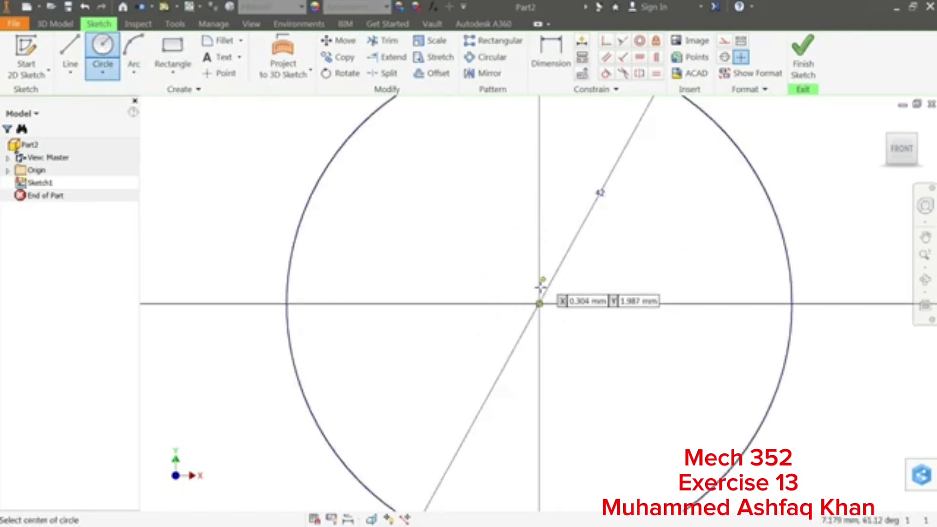
Draw three connected lines from the circle's top quadrant about 69 mm to the right, 42 mm down, and back to its bottom quadrant.
{"action": "left_click", "coordinate": [70, 49]}
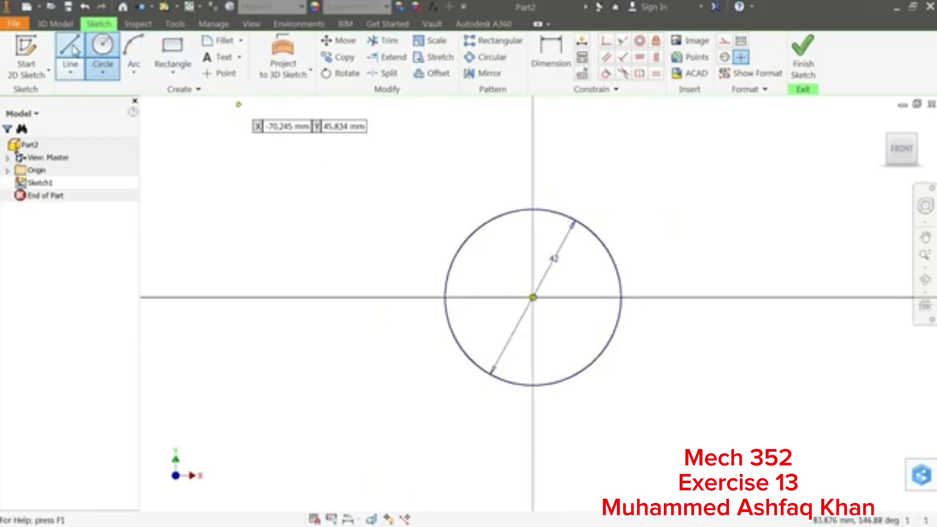
{"action": "left_click", "coordinate": [534, 210]}
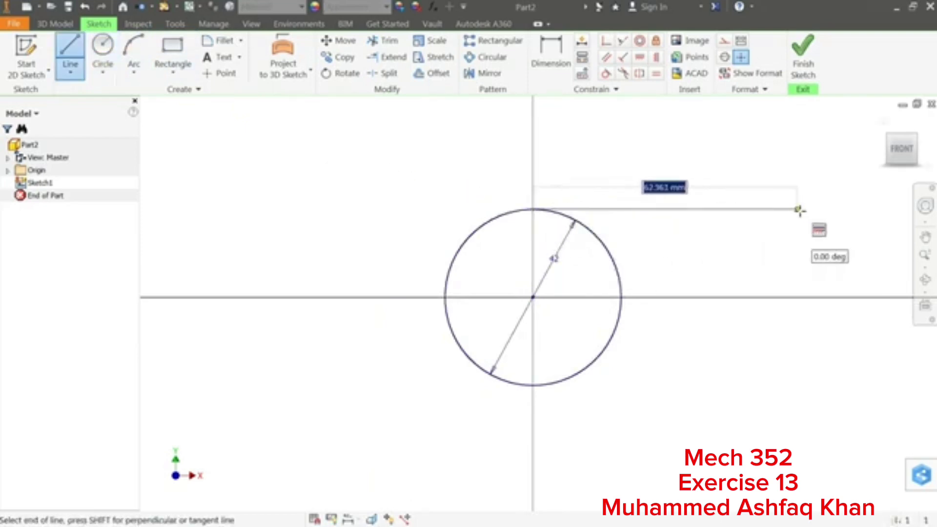
{"action": "left_click", "coordinate": [824, 210]}
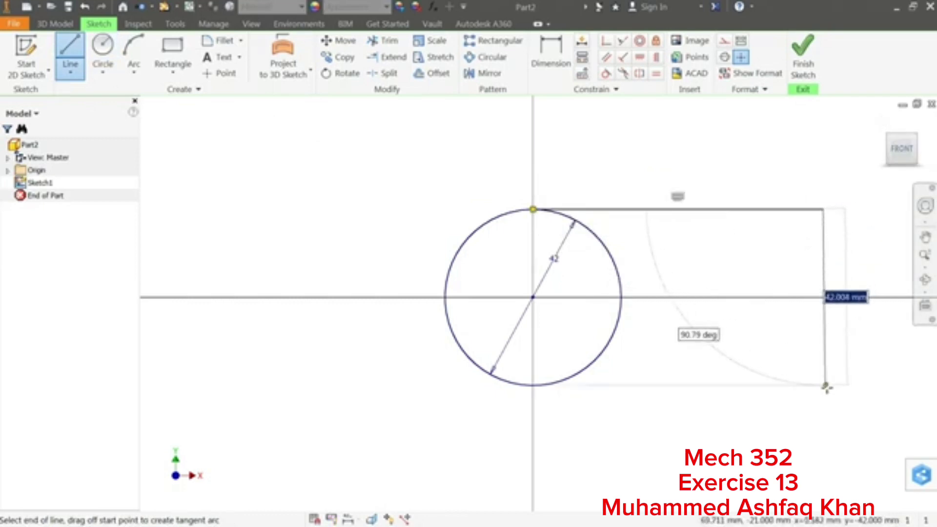
{"action": "left_click", "coordinate": [825, 387]}
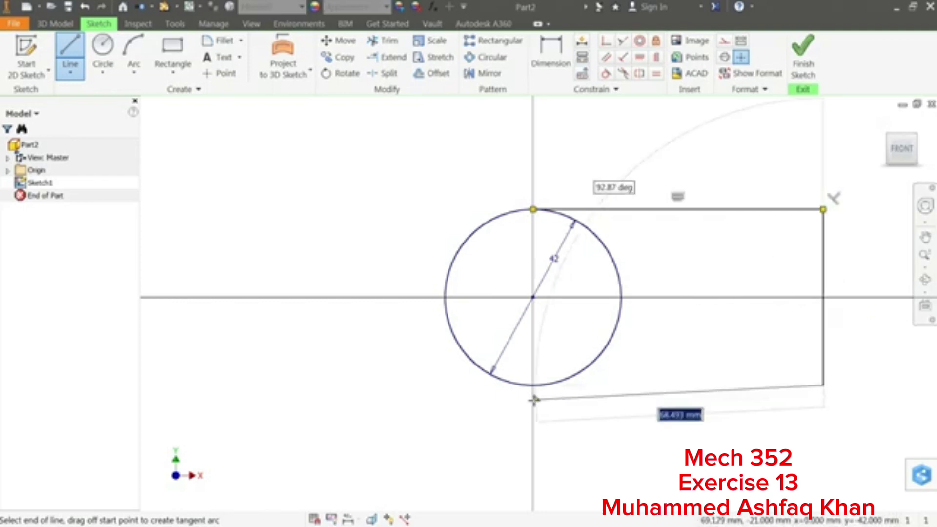
{"action": "left_click", "coordinate": [533, 386]}
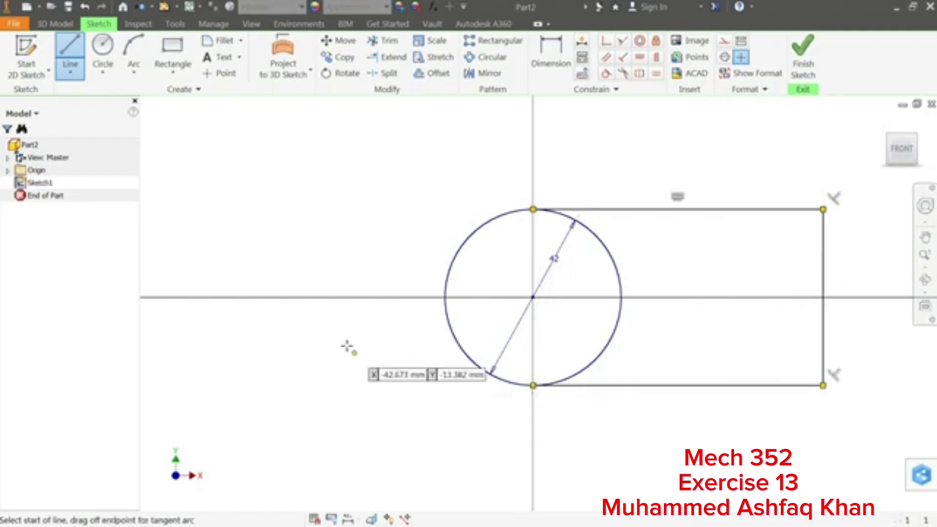
{"action": "right_click", "coordinate": [324, 328]}
{"action": "left_click", "coordinate": [361, 335]}
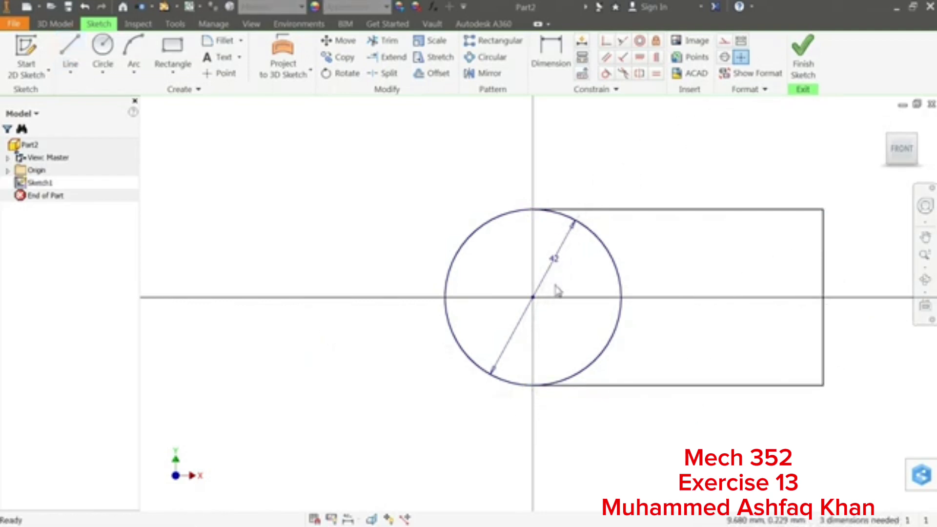
Dimension the distance from the origin to the profile's far vertical edge as 120-21 mm.
{"action": "left_click", "coordinate": [550, 59]}
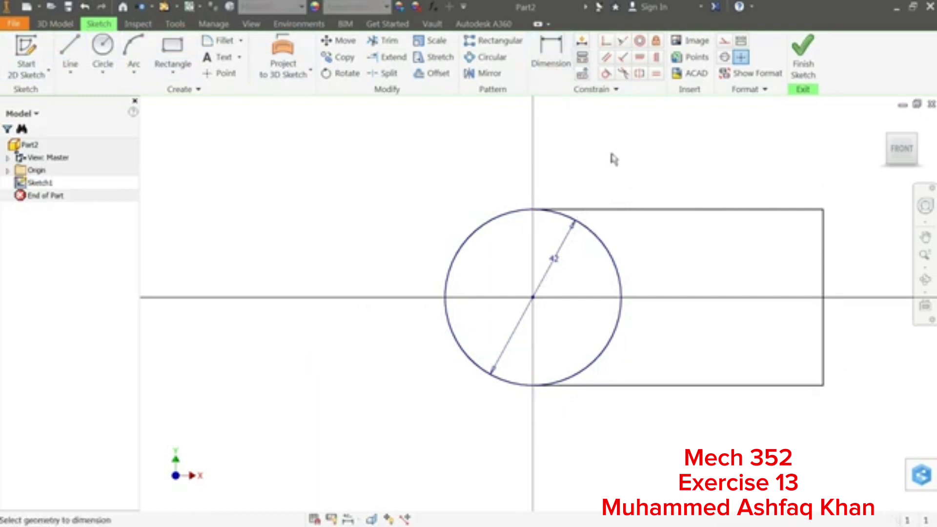
{"action": "left_click", "coordinate": [824, 288]}
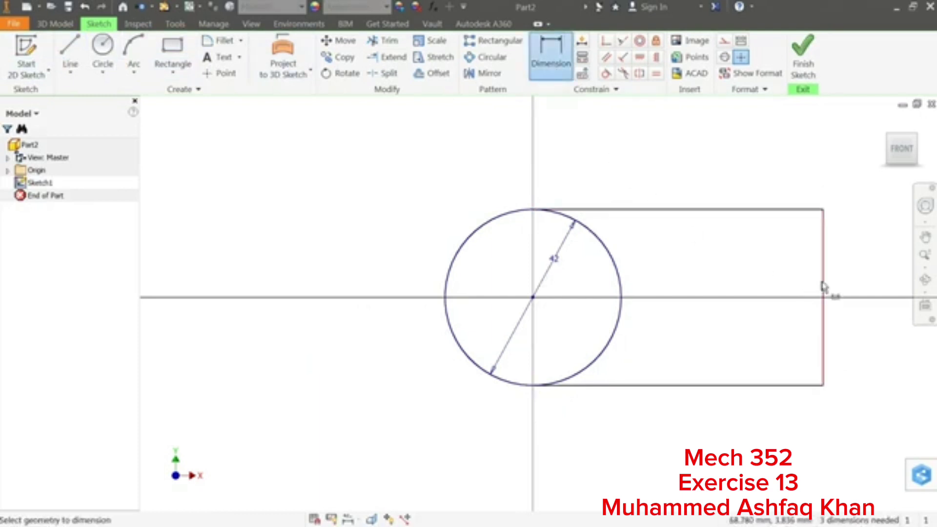
{"action": "left_click", "coordinate": [535, 296]}
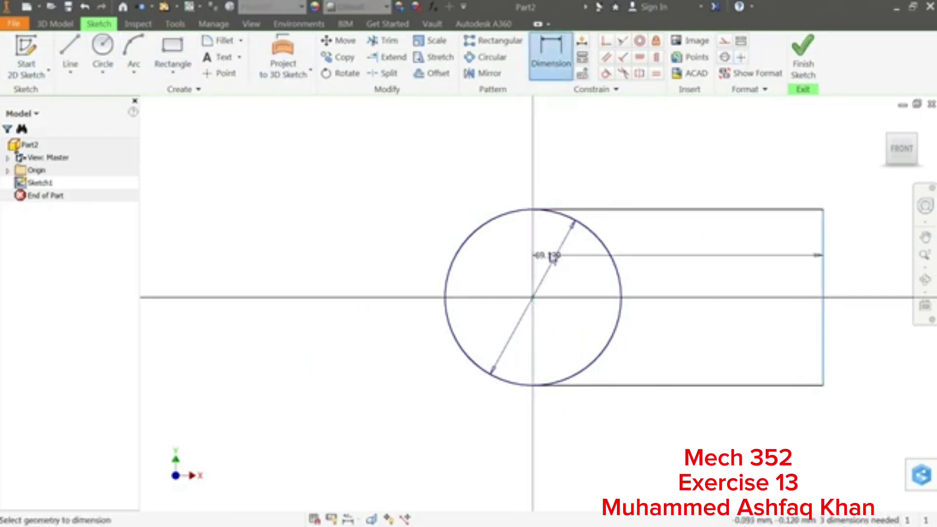
{"action": "left_click", "coordinate": [626, 149]}
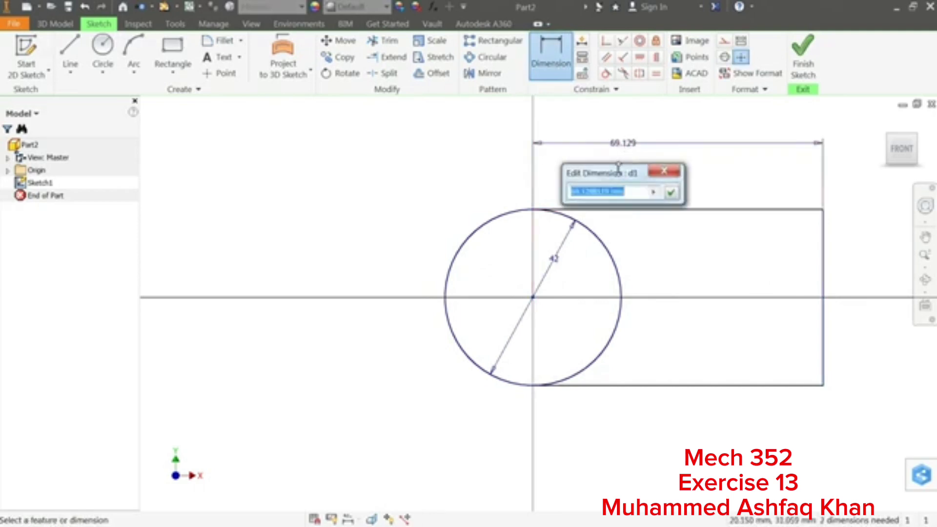
{"action": "type", "text": "120-"}
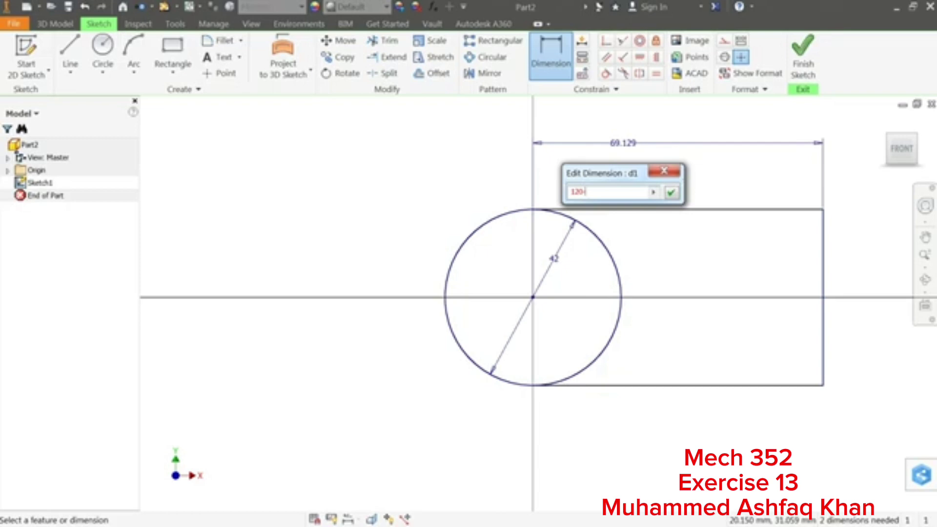
{"action": "type", "text": "21"}
{"action": "key", "text": "Return"}
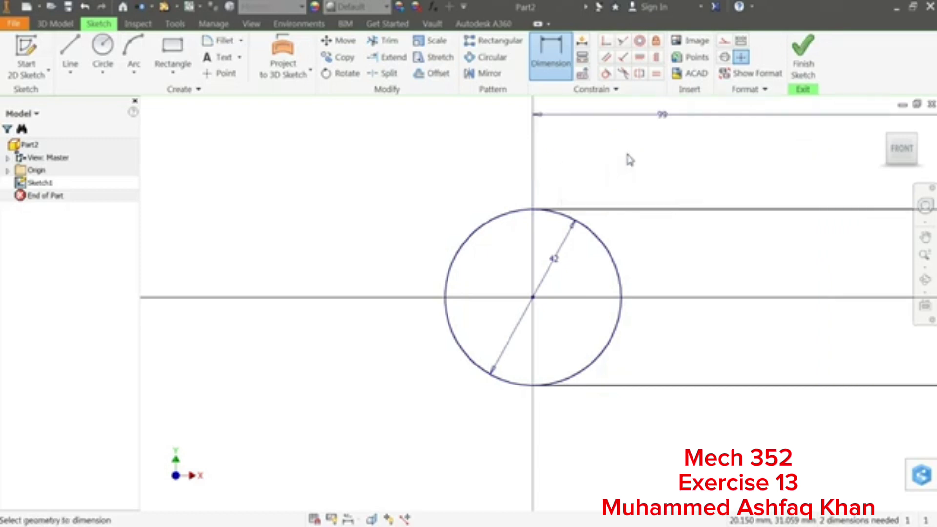
{"action": "scroll", "coordinate": [535, 247], "scroll_direction": "down", "scroll_amount": 3}
{"action": "scroll", "coordinate": [644, 266], "scroll_direction": "up", "scroll_amount": 2}
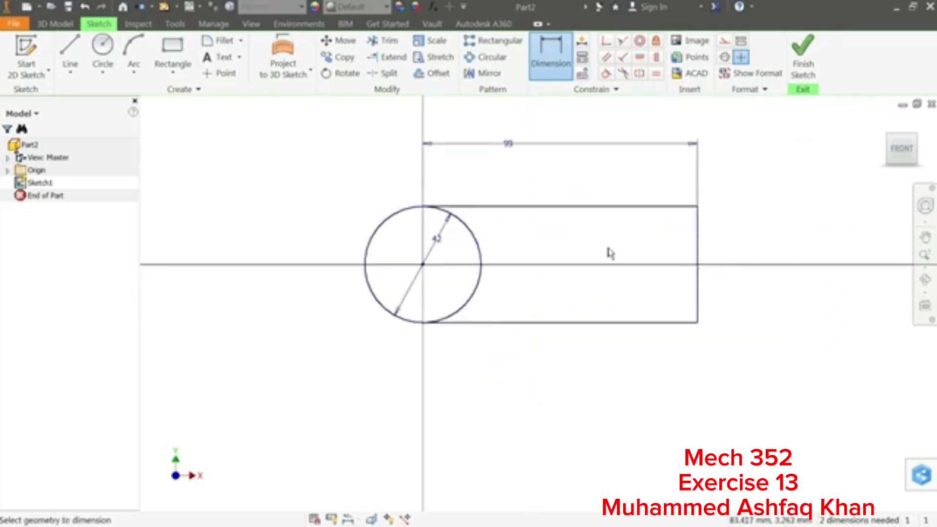
Dimension the length of the profile's straight end edge and apply a vertical constraint to that edge.
{"action": "left_click", "coordinate": [699, 293]}
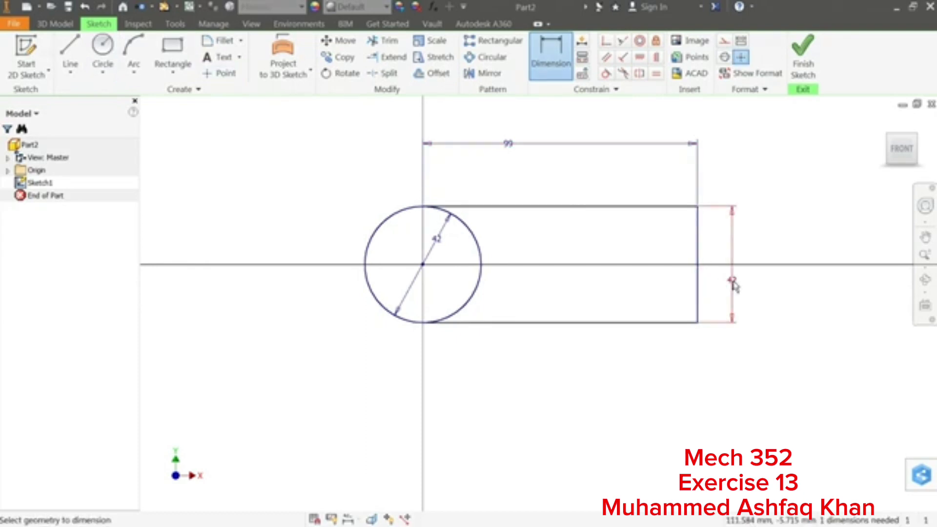
{"action": "left_click", "coordinate": [734, 283]}
{"action": "left_click", "coordinate": [780, 328]}
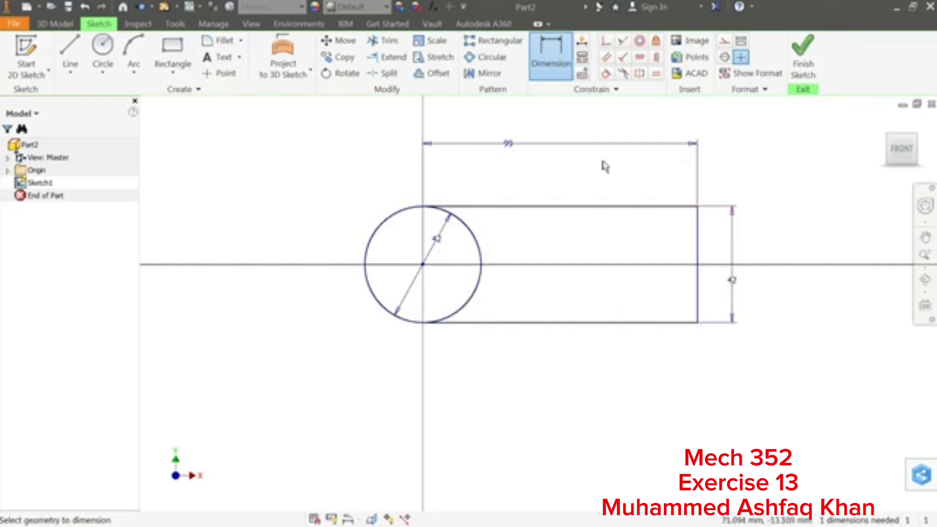
{"action": "left_click", "coordinate": [656, 57]}
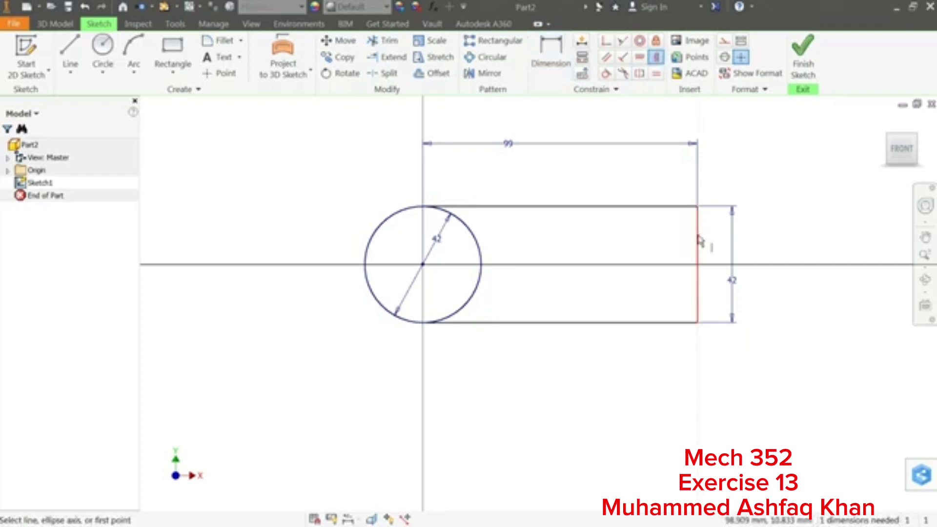
{"action": "left_click", "coordinate": [699, 247]}
{"action": "left_click", "coordinate": [284, 117]}
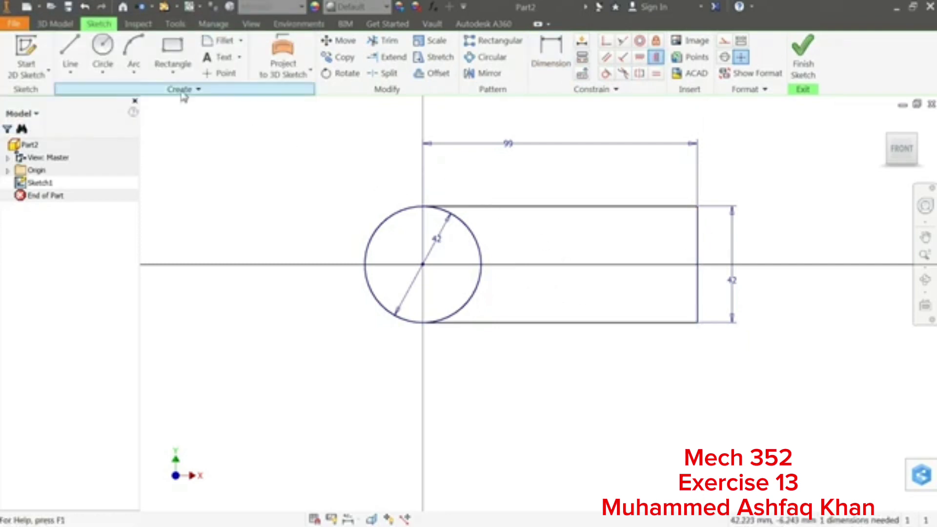
Dimension the length of the profile's lower horizontal line and finish the sketch.
{"action": "left_click", "coordinate": [551, 54]}
{"action": "left_click", "coordinate": [556, 323]}
{"action": "left_click", "coordinate": [558, 355]}
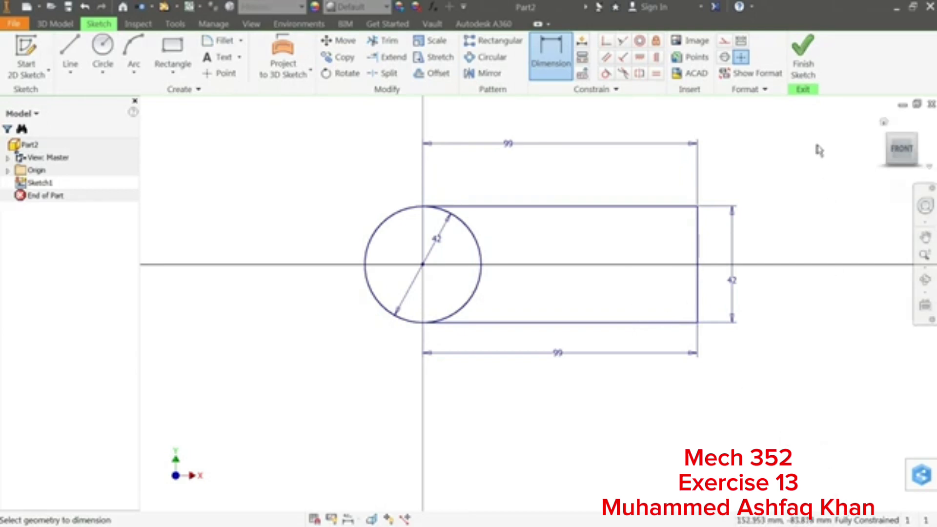
{"action": "left_click", "coordinate": [803, 54]}
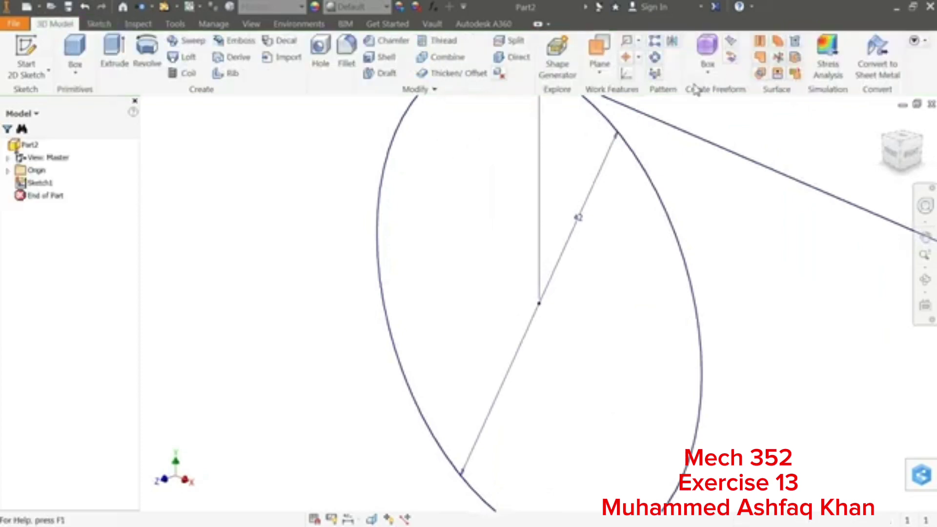
Extrude the whole round-ended plate profile 10 mm upward as a solid, using the Distance extent and Direction 1.
{"action": "left_click", "coordinate": [885, 122]}
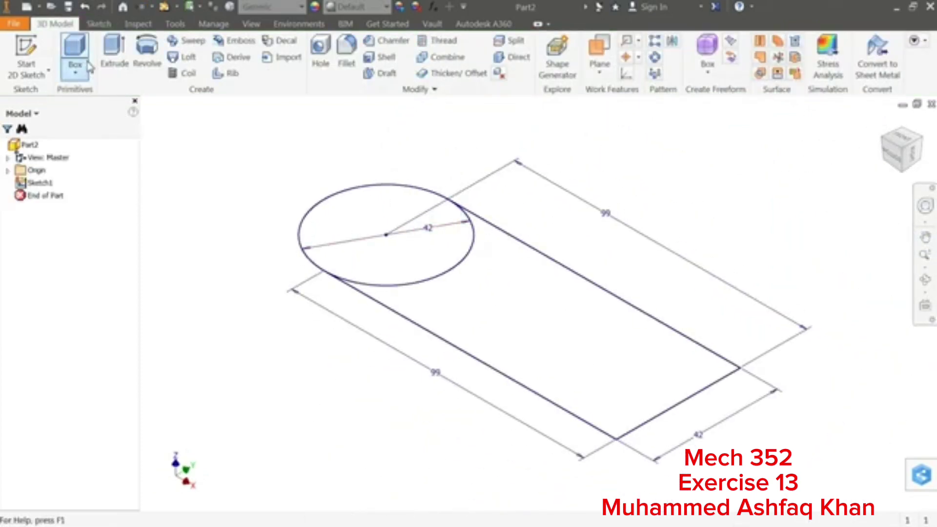
{"action": "left_click", "coordinate": [108, 54]}
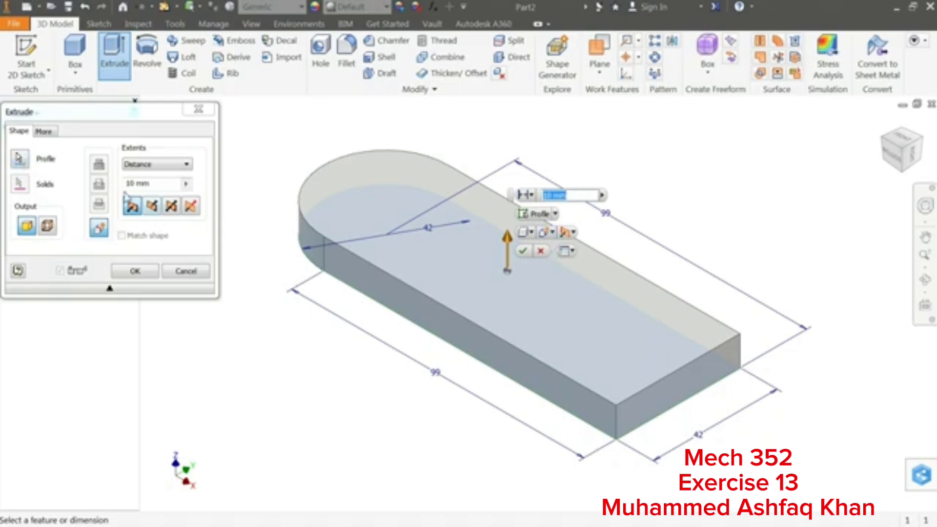
{"action": "left_click", "coordinate": [140, 166]}
{"action": "left_click", "coordinate": [139, 175]}
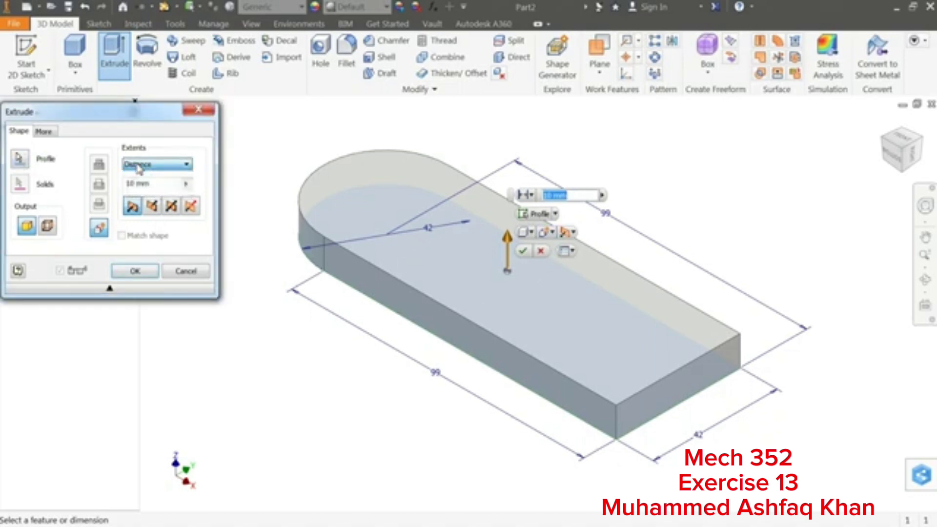
{"action": "double_click", "coordinate": [142, 183]}
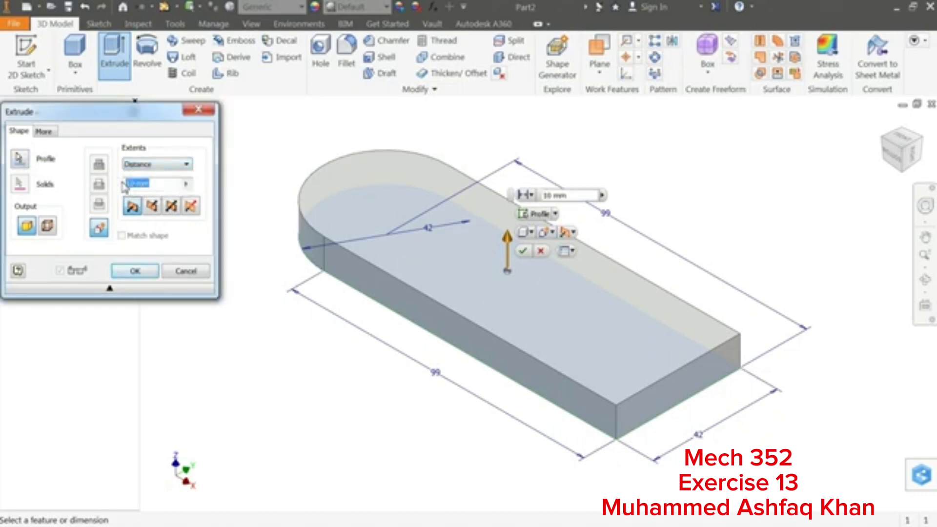
{"action": "type", "text": "10"}
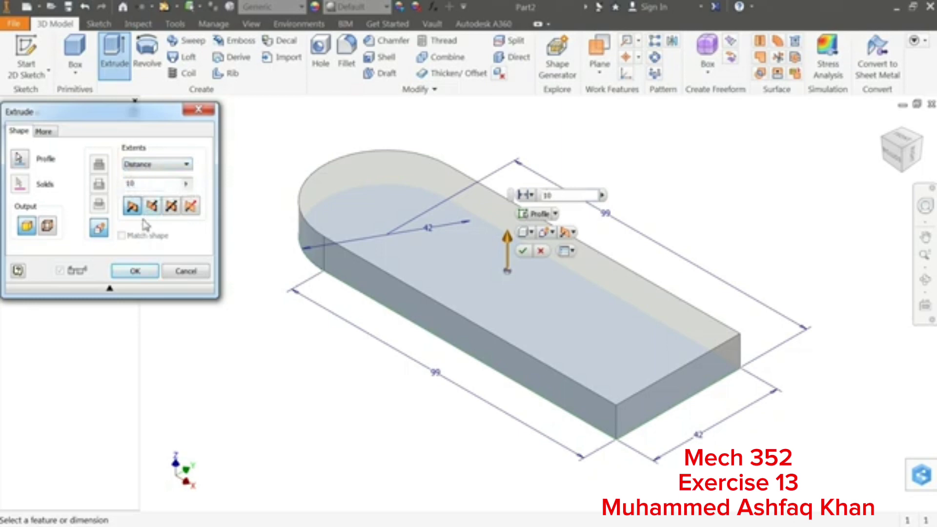
{"action": "left_click", "coordinate": [154, 207]}
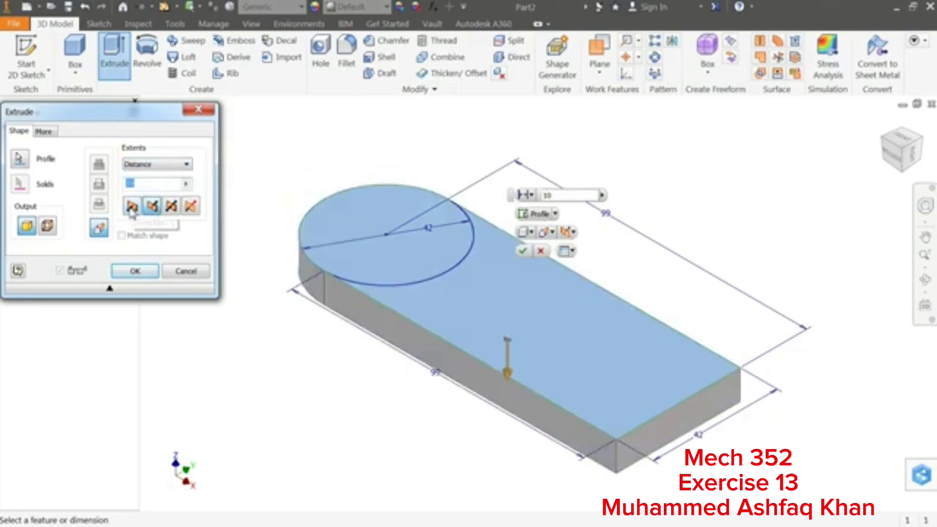
{"action": "left_click", "coordinate": [131, 207]}
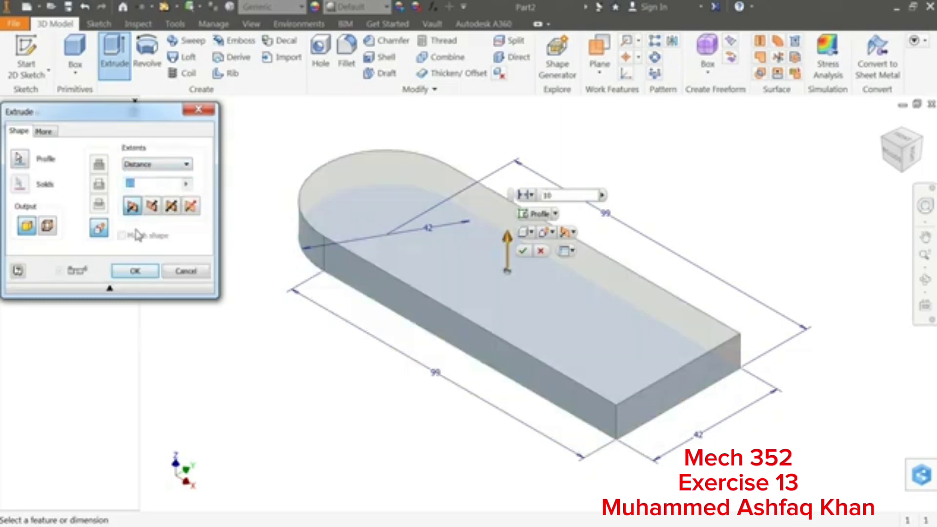
{"action": "left_click", "coordinate": [135, 271]}
Start a sketch on the plate's top face and draw a circle centered on the origin, larger than the rounded end.
{"action": "left_click", "coordinate": [393, 220]}
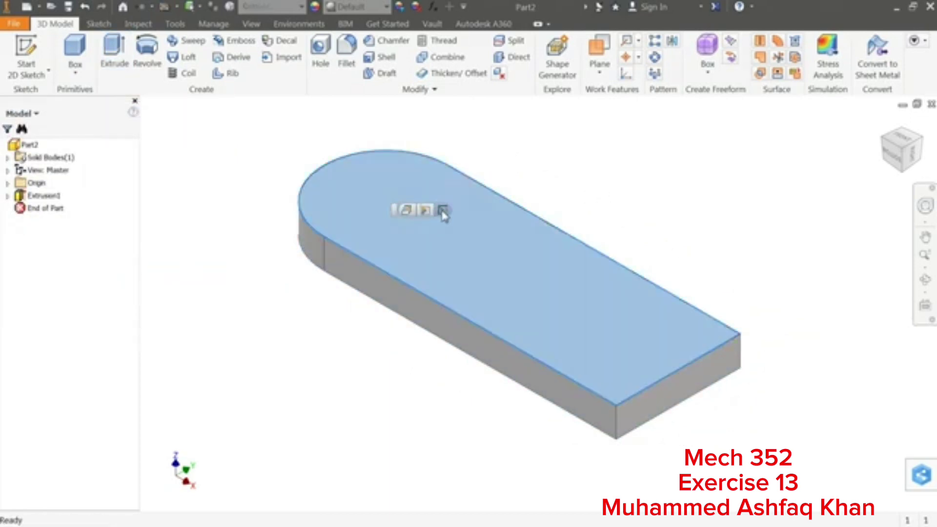
{"action": "left_click", "coordinate": [443, 212]}
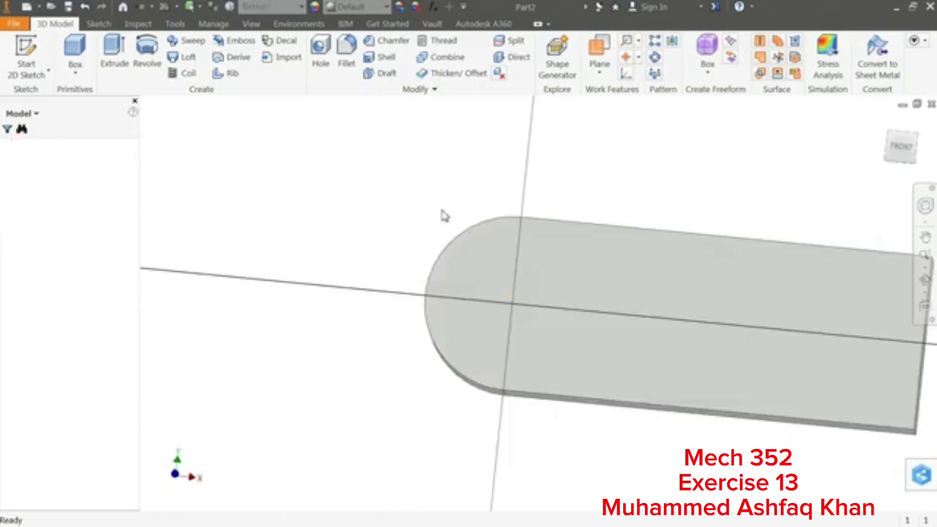
{"action": "left_click", "coordinate": [103, 48]}
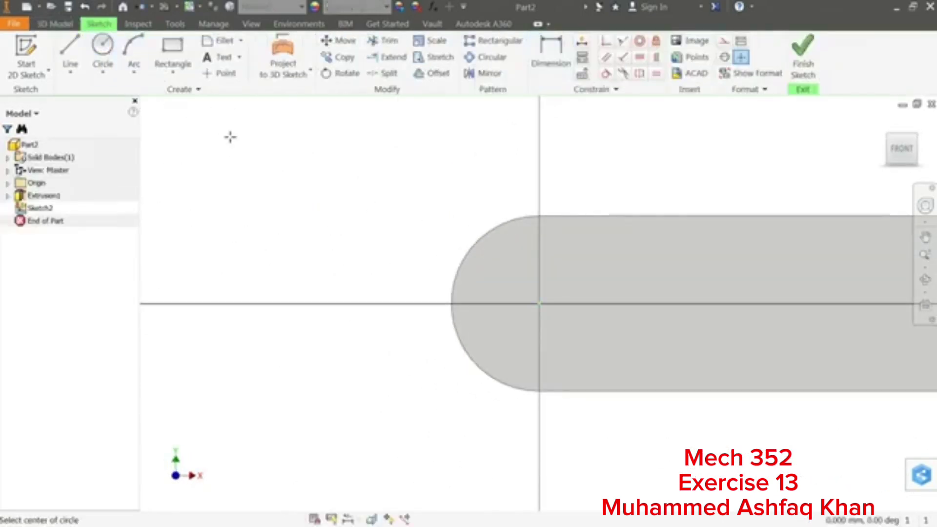
{"action": "left_click", "coordinate": [539, 303]}
{"action": "left_click", "coordinate": [446, 216]}
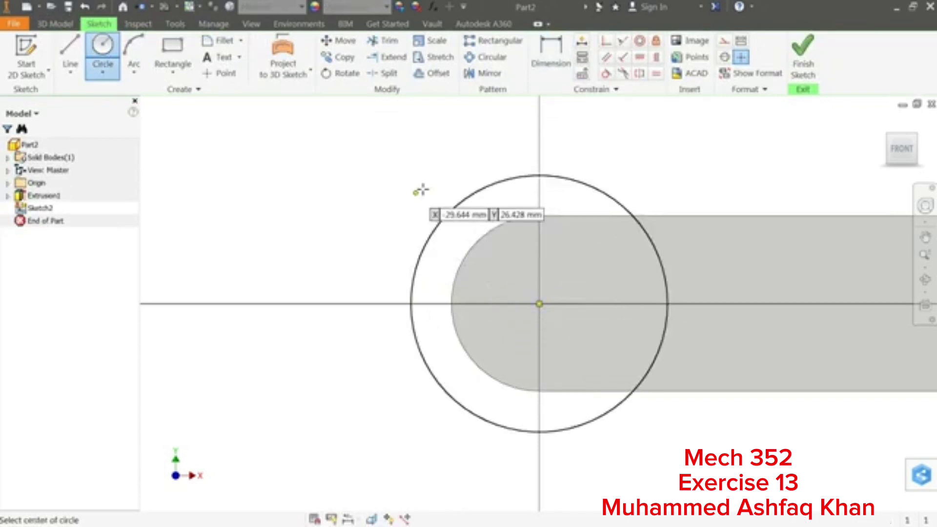
Constrain the new circle equal in size to the plate's rounded end arc and finish the sketch.
{"action": "left_click", "coordinate": [640, 43]}
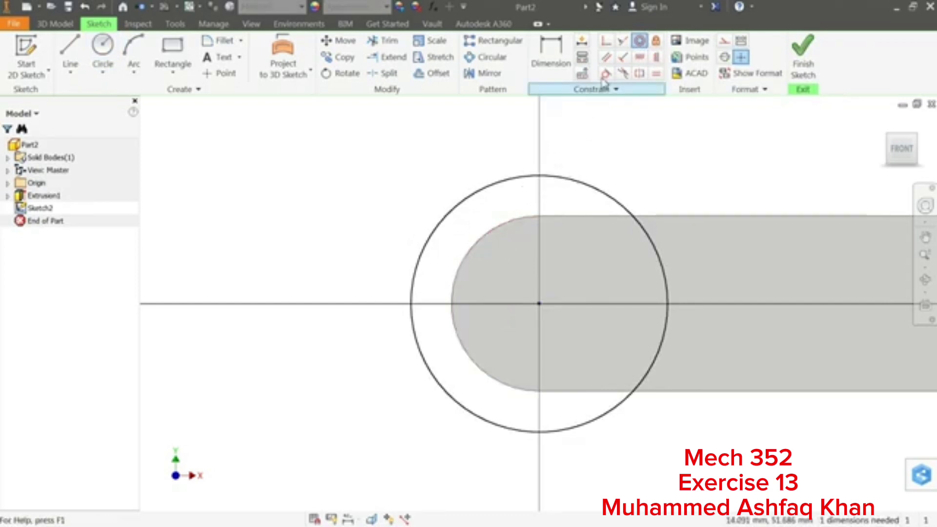
{"action": "left_click", "coordinate": [657, 74]}
{"action": "left_click", "coordinate": [496, 233]}
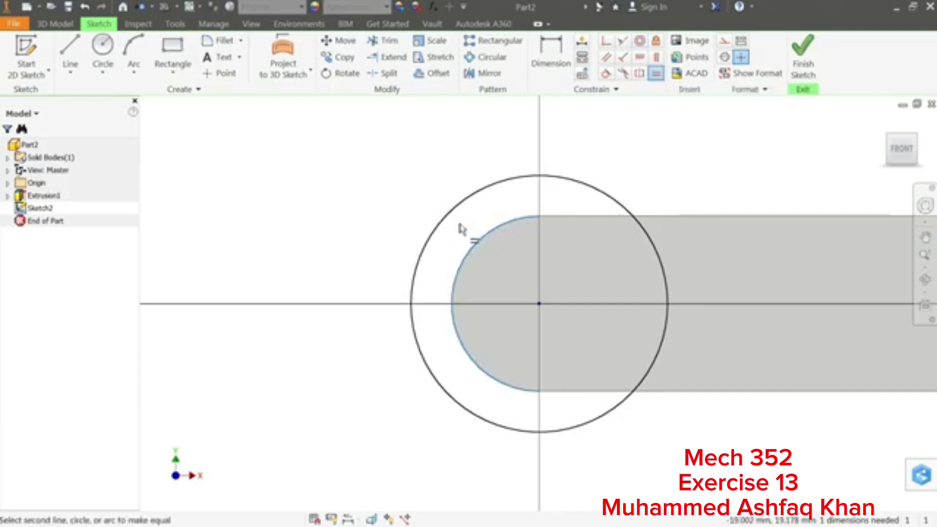
{"action": "left_click", "coordinate": [443, 224]}
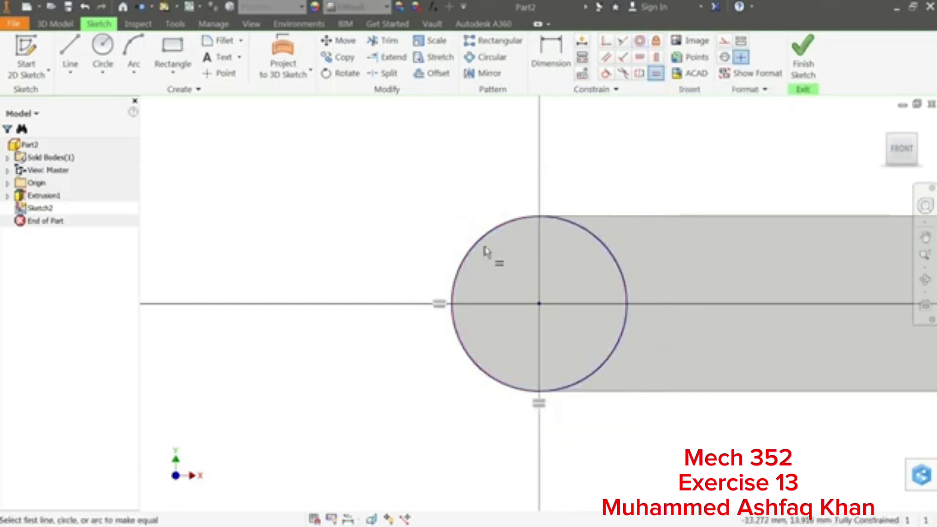
{"action": "left_click", "coordinate": [808, 70]}
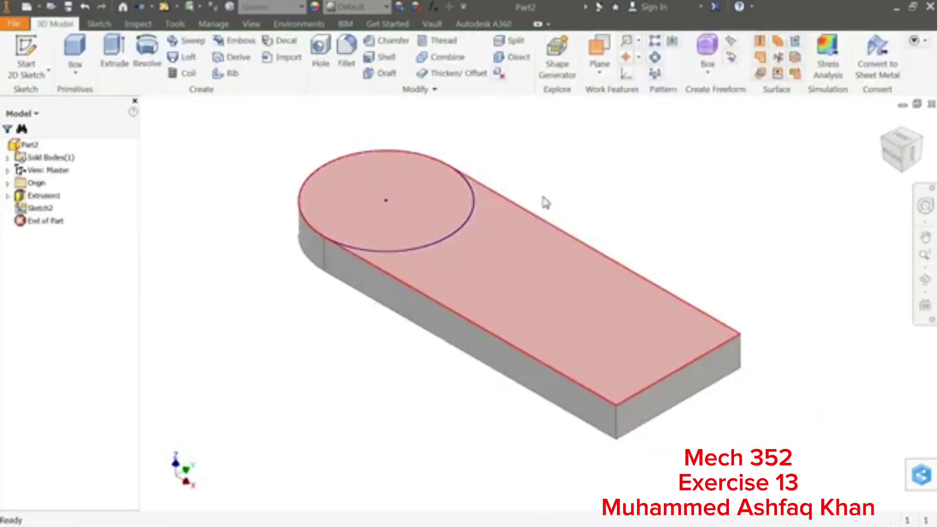
Extrude the circle 40 mm upward from the plate's top face, joined to the plate, with the extrusion preview disabled.
{"action": "left_click", "coordinate": [111, 71]}
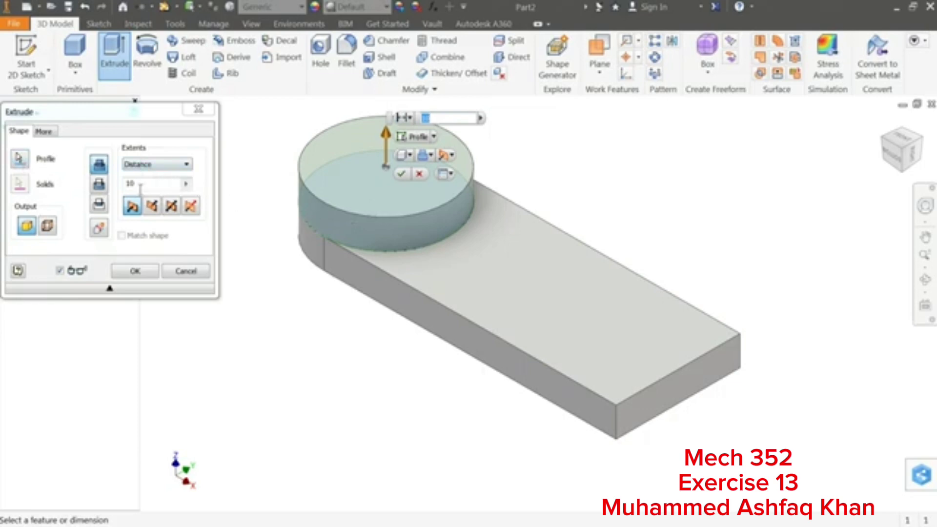
{"action": "left_click", "coordinate": [140, 186]}
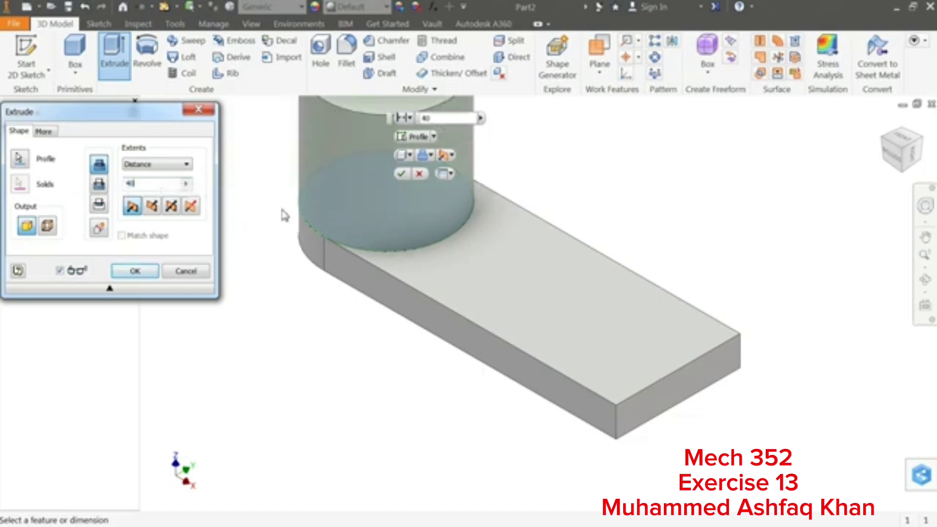
{"action": "scroll", "coordinate": [353, 203], "scroll_direction": "down", "scroll_amount": 3}
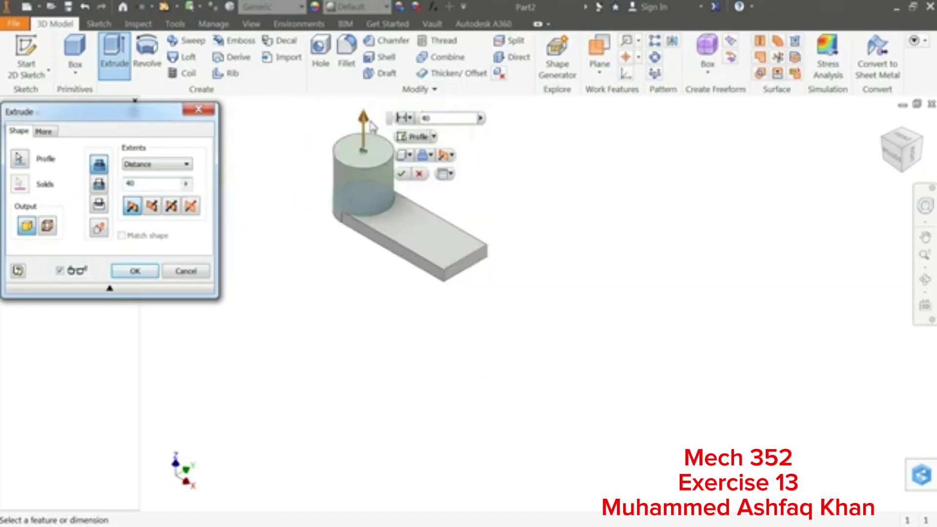
{"action": "scroll", "coordinate": [372, 126], "scroll_direction": "up", "scroll_amount": 4}
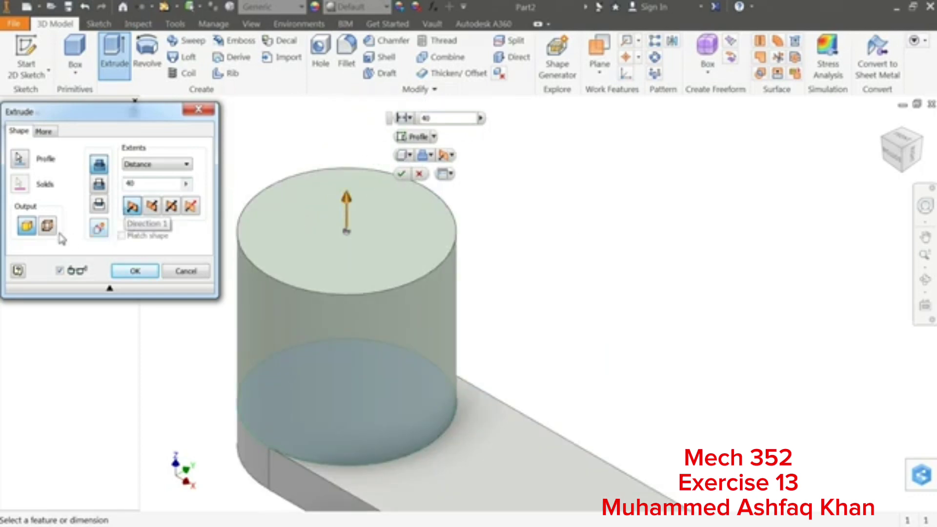
{"action": "left_click", "coordinate": [60, 271]}
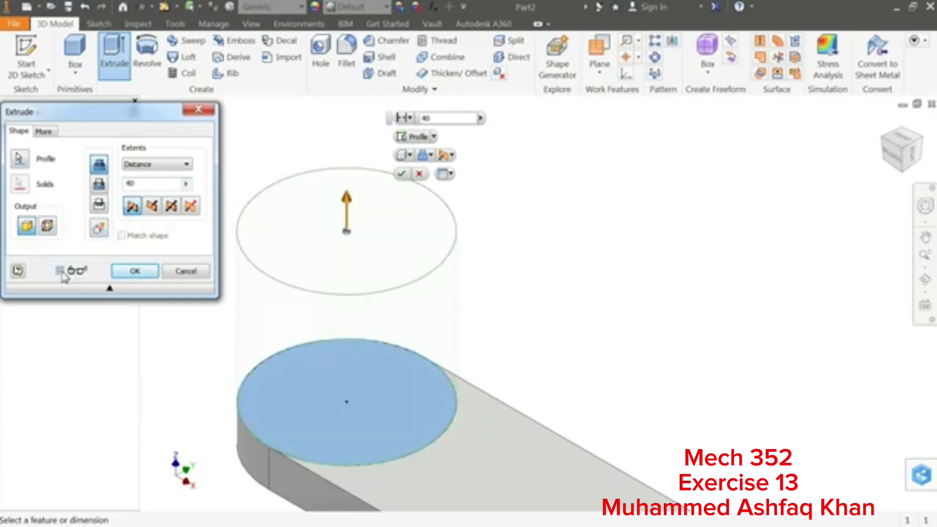
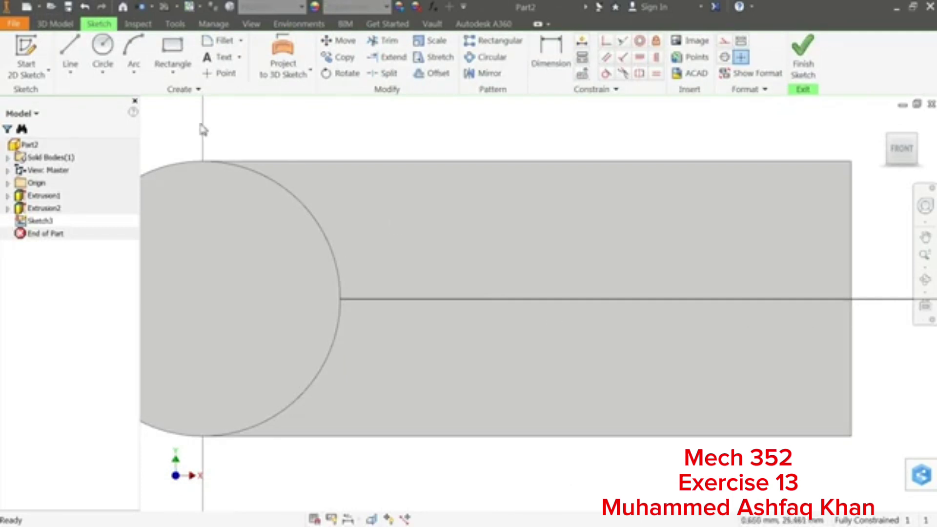
Draw a 30 mm diameter circle on the plate's centerline near its square end.
{"action": "left_click", "coordinate": [103, 49]}
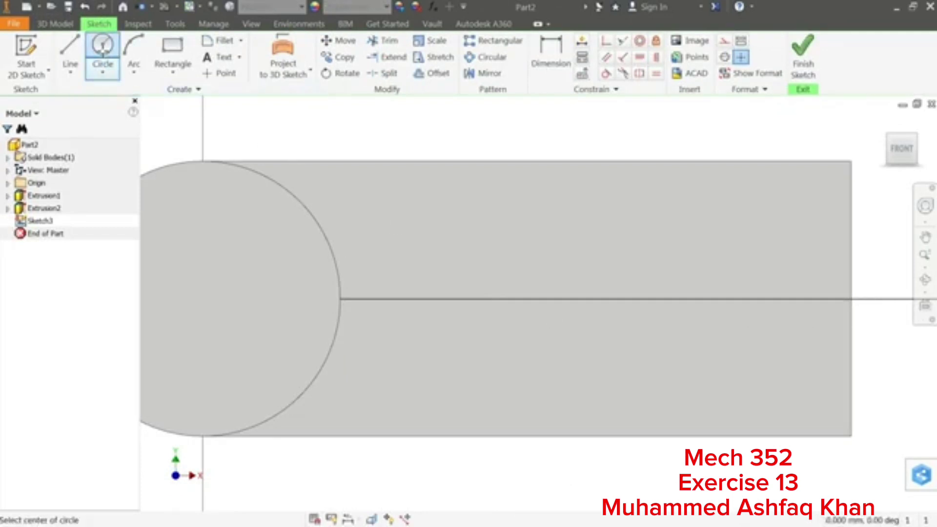
{"action": "left_click", "coordinate": [703, 300]}
{"action": "type", "text": "38"}
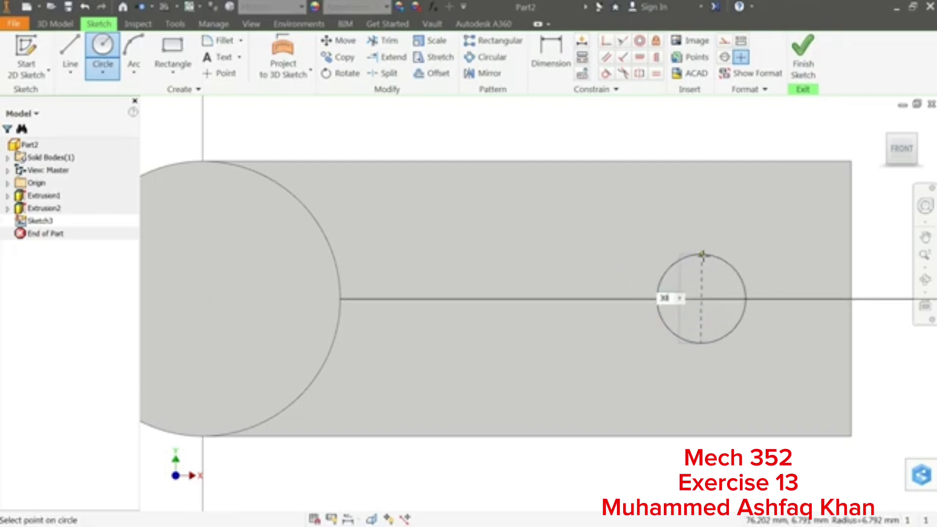
{"action": "key", "text": "Return"}
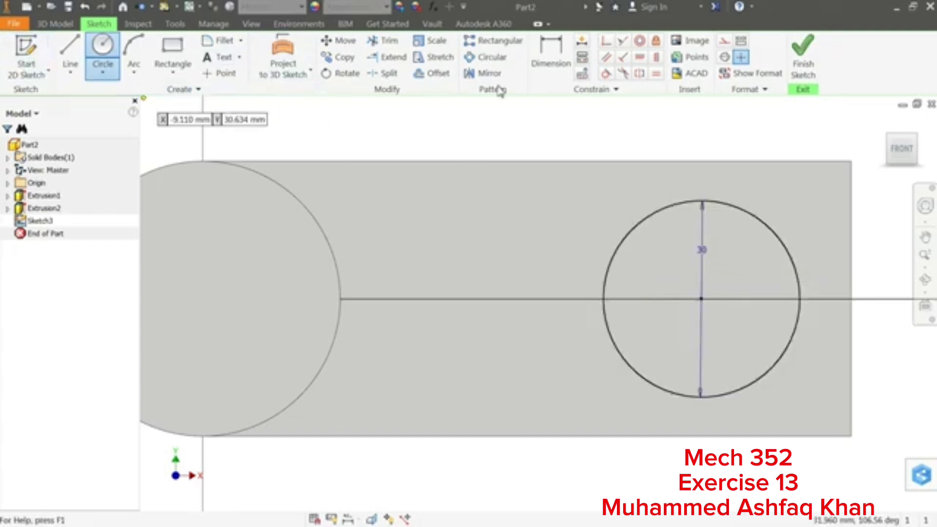
Dimension the horizontal distance between the small circle's center and the boss circle's center as 74 mm.
{"action": "left_click", "coordinate": [551, 55]}
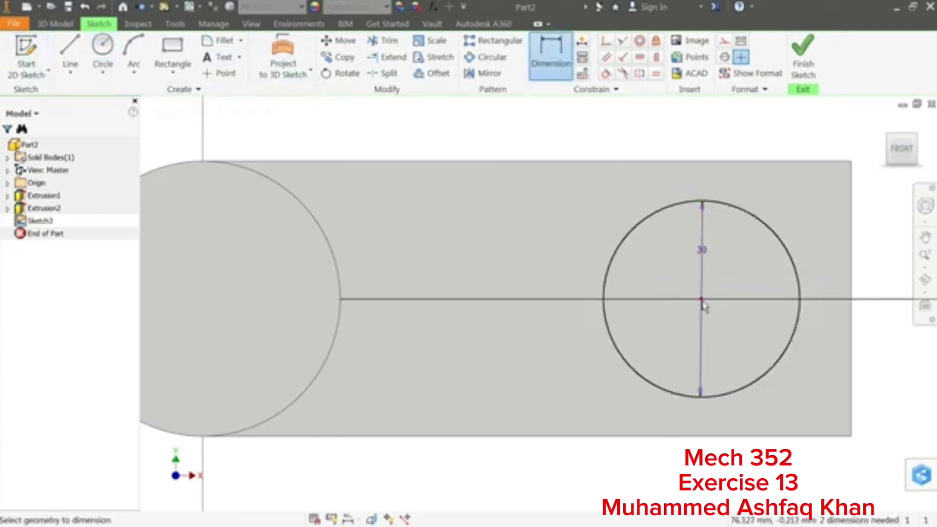
{"action": "scroll", "coordinate": [638, 305], "scroll_direction": "down", "scroll_amount": 3}
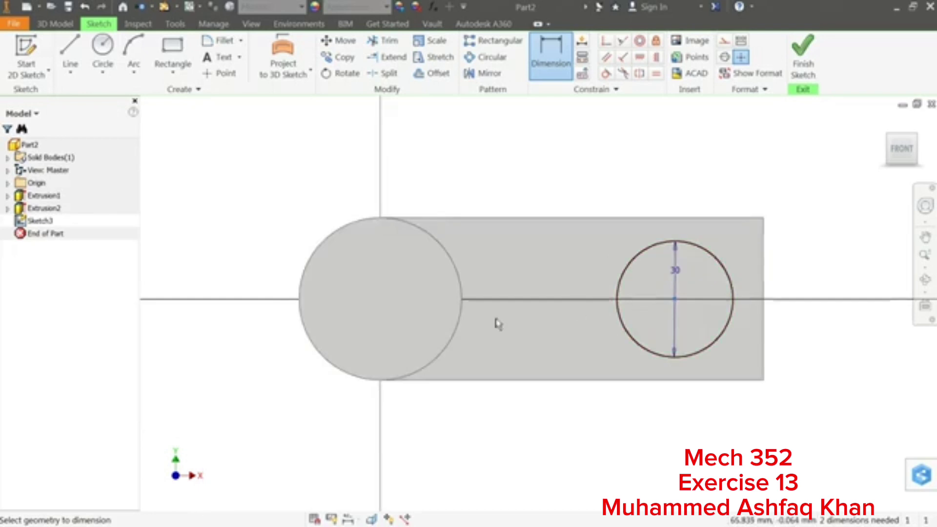
{"action": "left_click", "coordinate": [448, 351]}
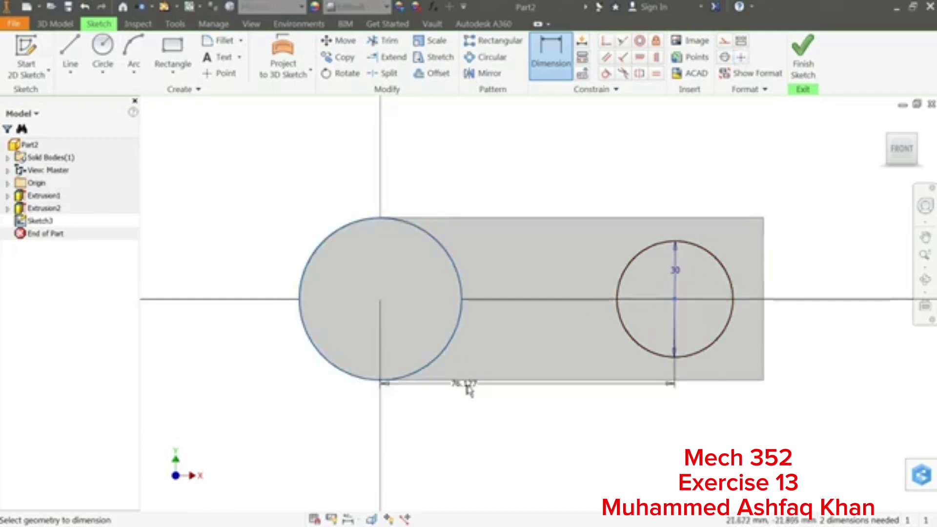
{"action": "left_click", "coordinate": [514, 424]}
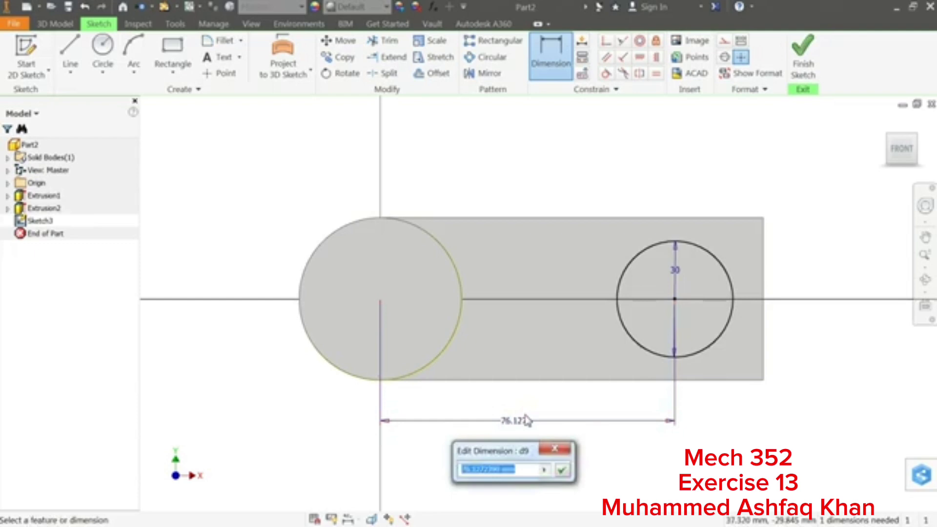
{"action": "type", "text": "74"}
{"action": "key", "text": "Return"}
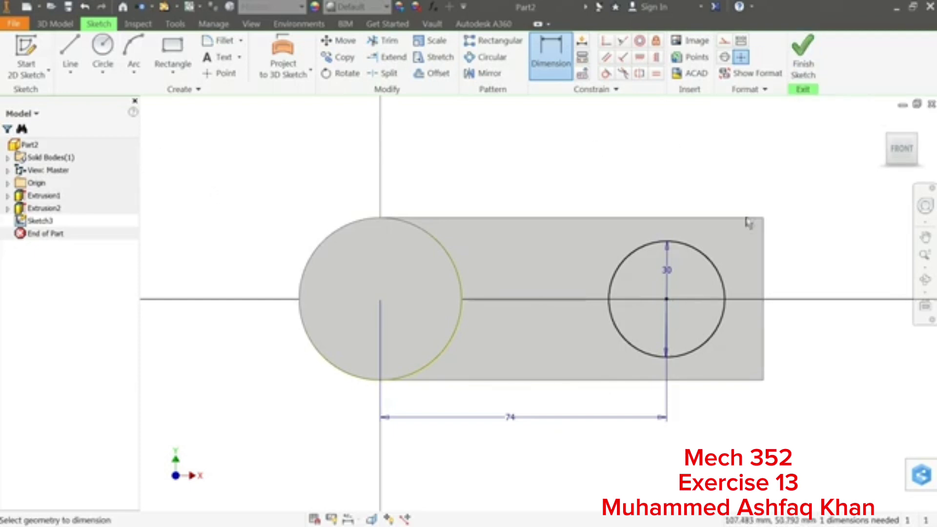
{"action": "scroll", "coordinate": [712, 264], "scroll_direction": "up", "scroll_amount": 3}
{"action": "scroll", "coordinate": [674, 282], "scroll_direction": "down", "scroll_amount": 2}
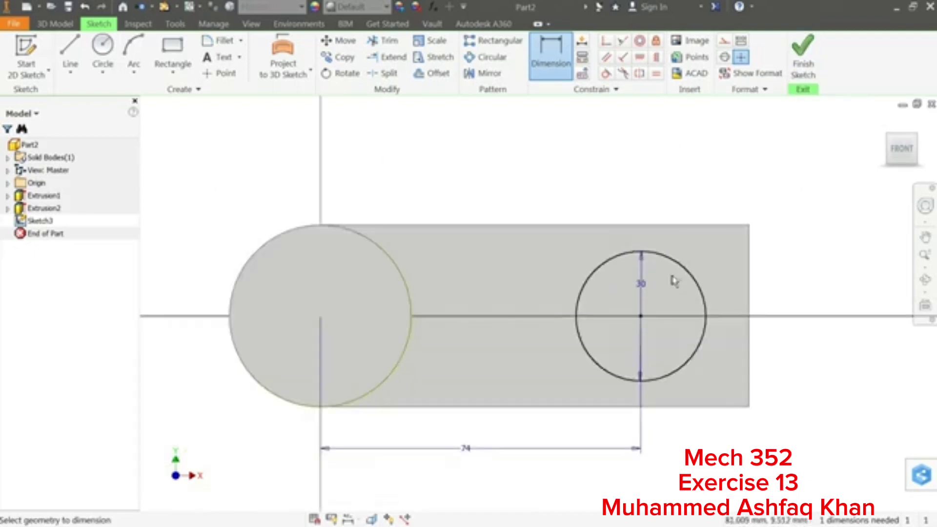
{"action": "left_click", "coordinate": [705, 299]}
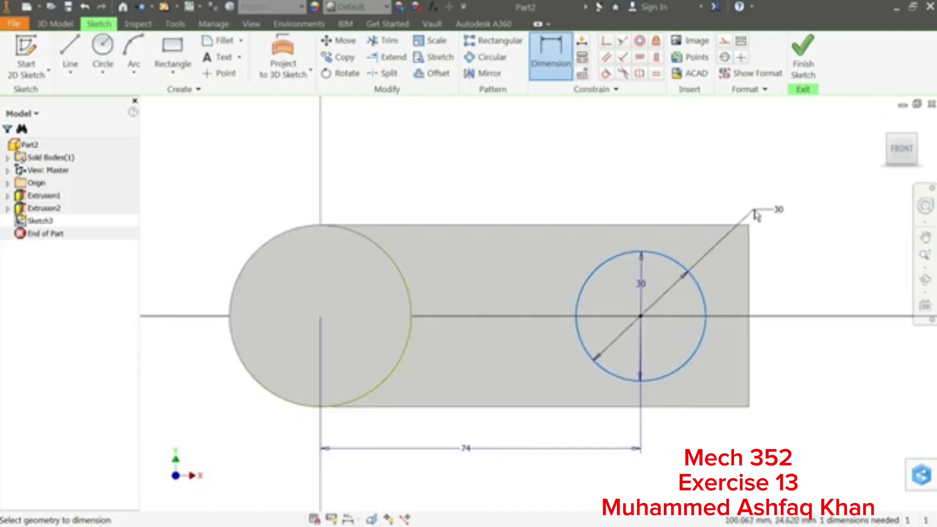
{"action": "key", "text": "Escape"}
{"action": "key", "text": "Escape"}
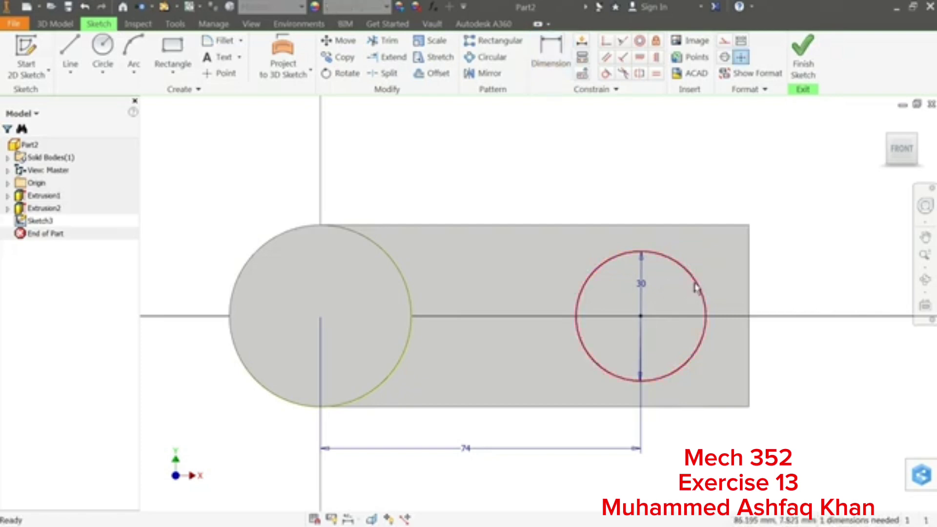
{"action": "left_click_drag", "start_coordinate": [705, 261], "coordinate": [712, 303]}
{"action": "left_click", "coordinate": [812, 226]}
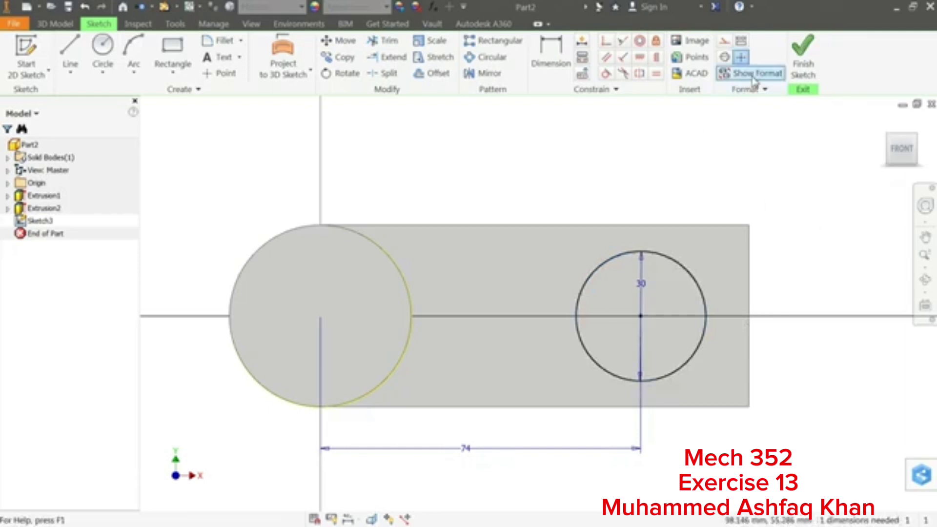
Finish the sketch and extrude the 30 mm circle 16 mm upward from the plate's top face.
{"action": "left_click", "coordinate": [804, 61]}
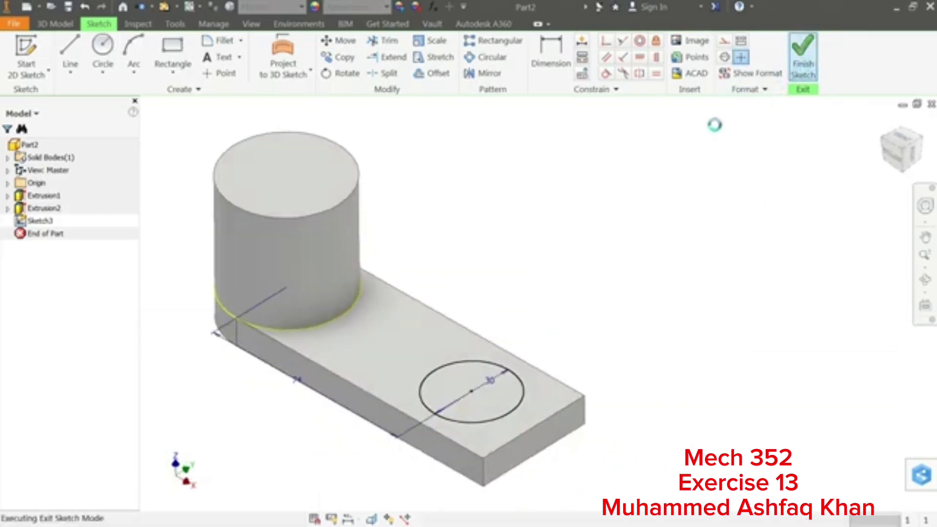
{"action": "left_click", "coordinate": [114, 54]}
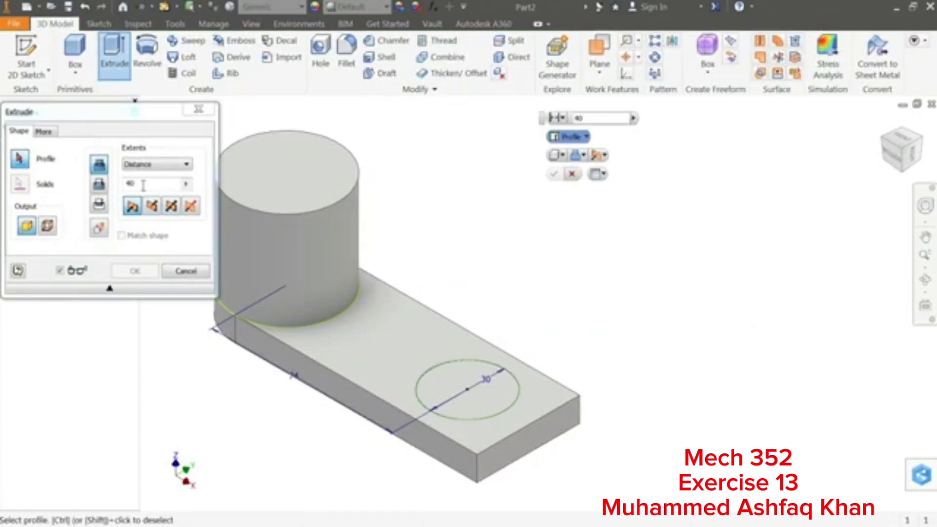
{"action": "left_click", "coordinate": [452, 387]}
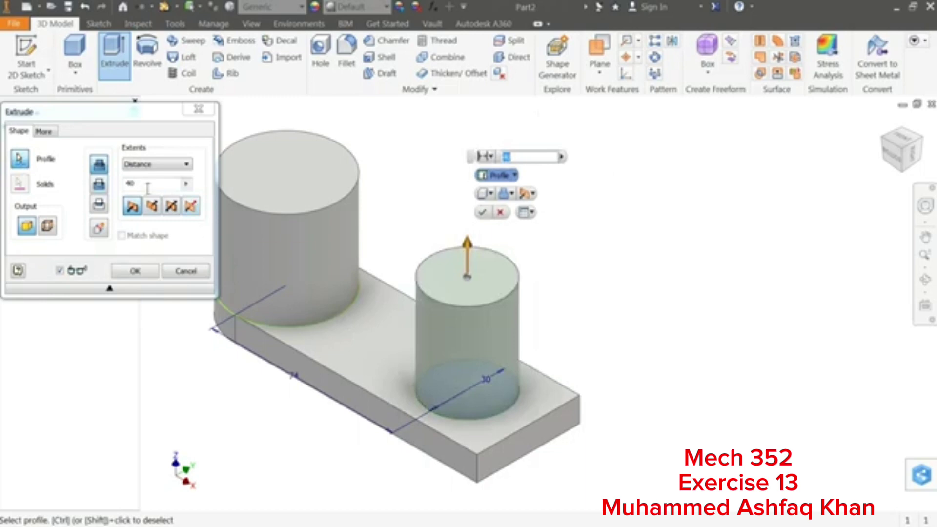
{"action": "left_click", "coordinate": [124, 184]}
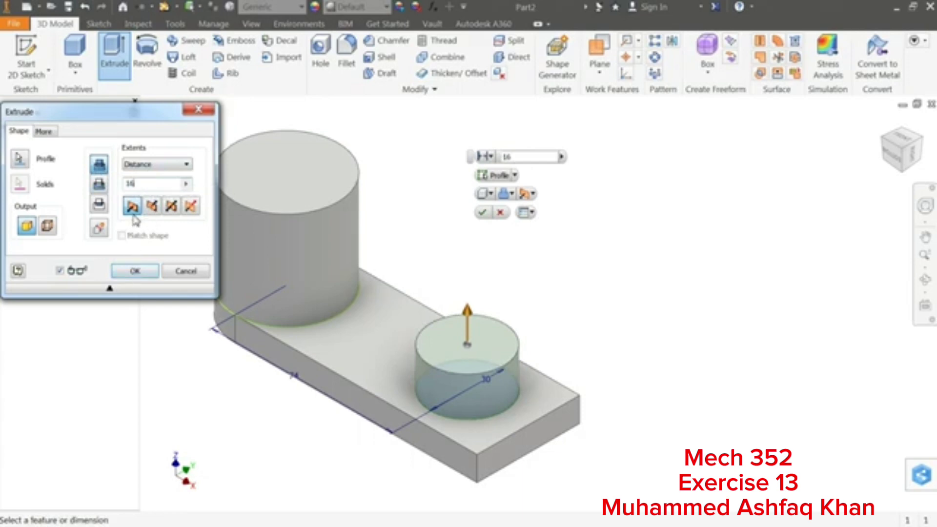
{"action": "left_click", "coordinate": [135, 271]}
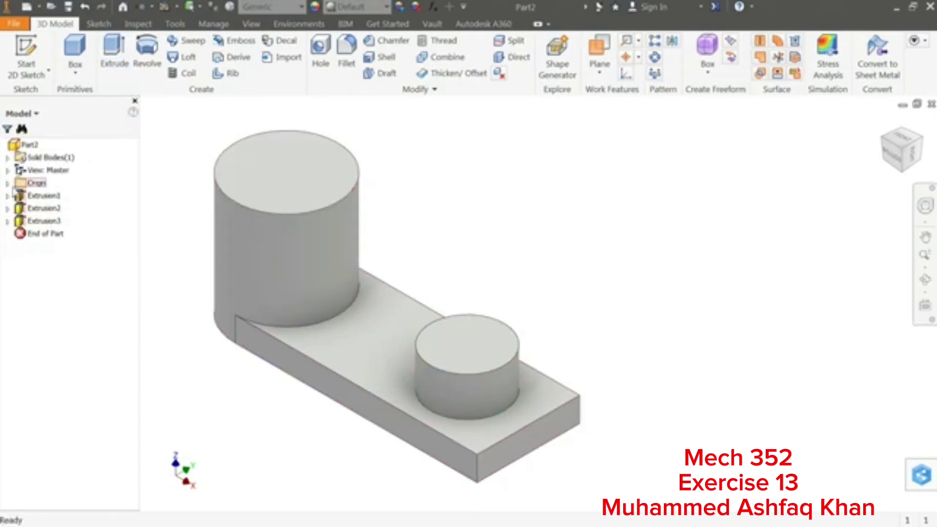
Start a new sketch on the part's XZ origin plane.
{"action": "left_click", "coordinate": [9, 184]}
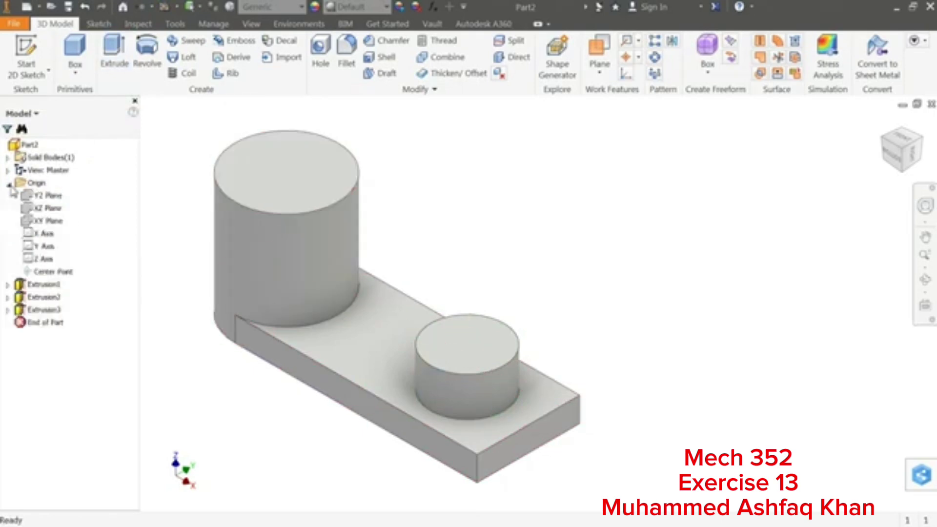
{"action": "left_click", "coordinate": [46, 209]}
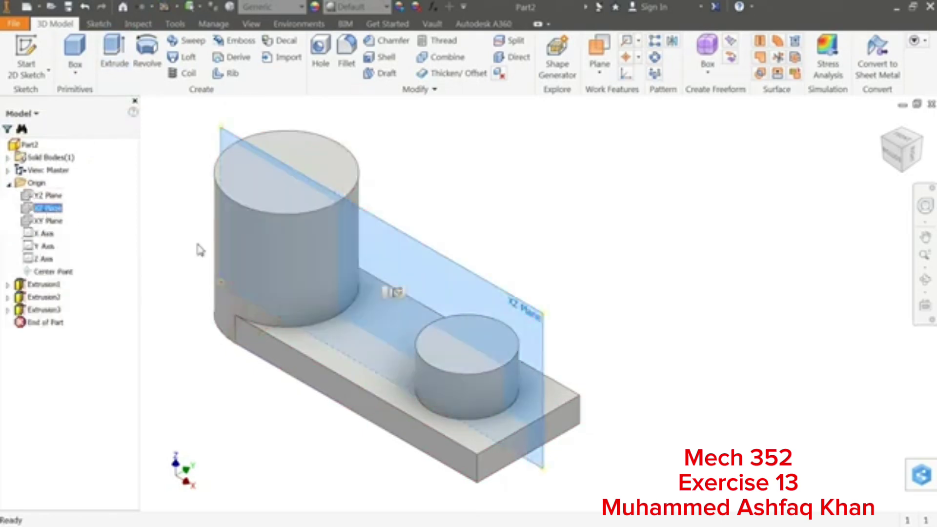
{"action": "left_click", "coordinate": [399, 295]}
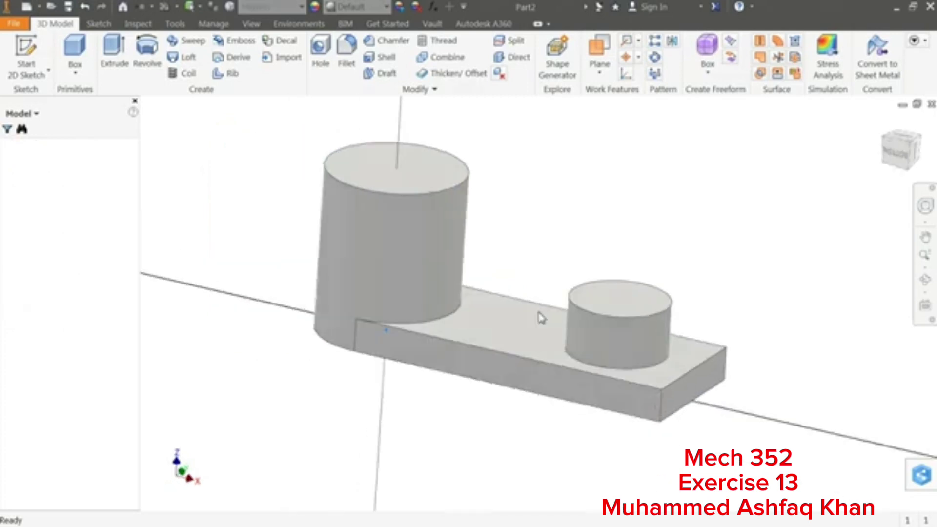
{"action": "scroll", "coordinate": [892, 222], "scroll_direction": "down", "scroll_amount": 5}
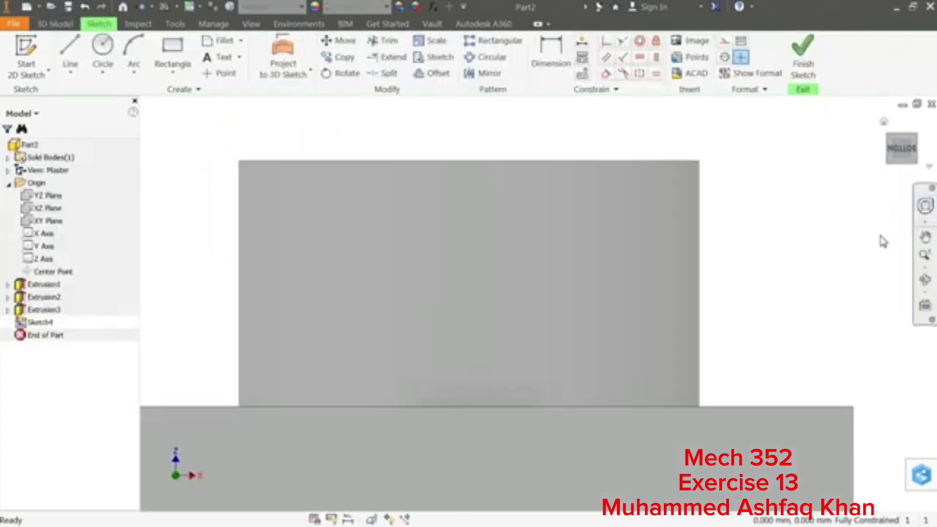
{"action": "scroll", "coordinate": [816, 256], "scroll_direction": "up", "scroll_amount": 2}
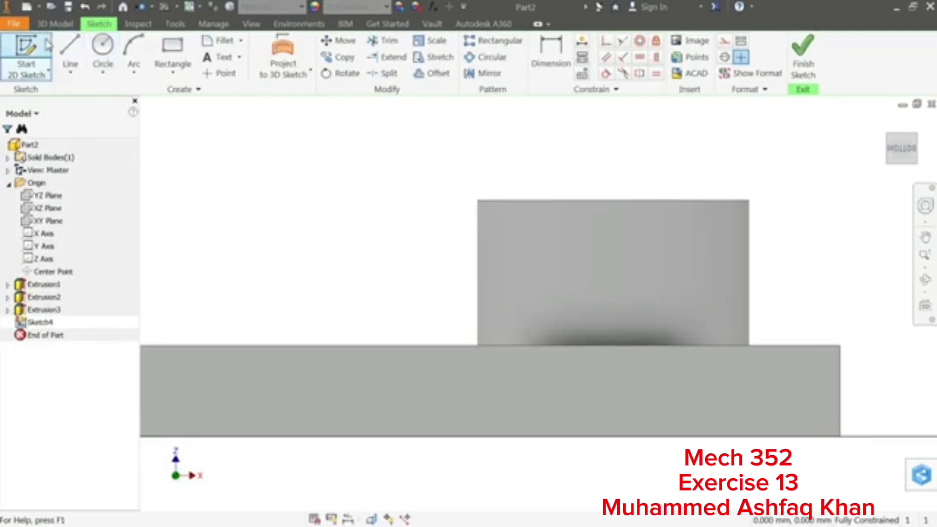
Draw a vertical line about 15 mm up from the plate's top end edge and a line about 10 mm long to the small boss's top corner.
{"action": "left_click", "coordinate": [70, 52]}
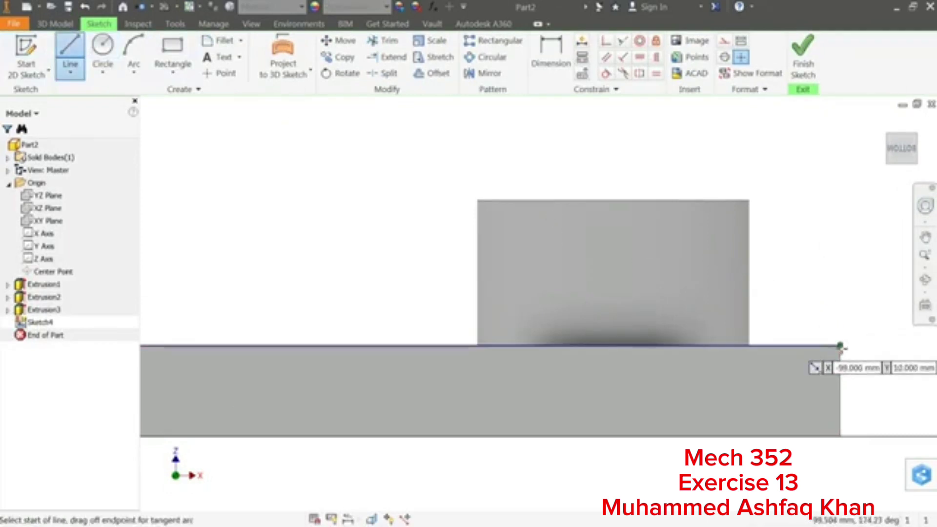
{"action": "left_click", "coordinate": [841, 345]}
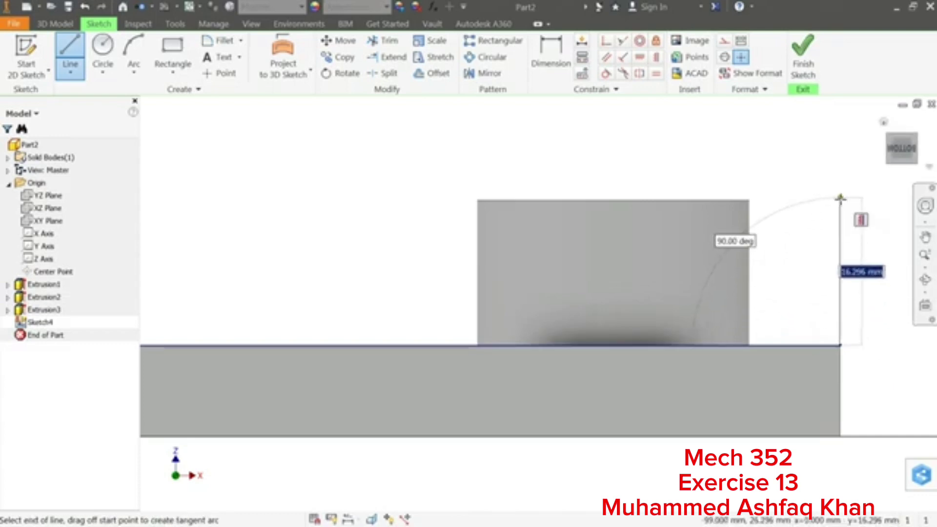
{"action": "left_click", "coordinate": [841, 208]}
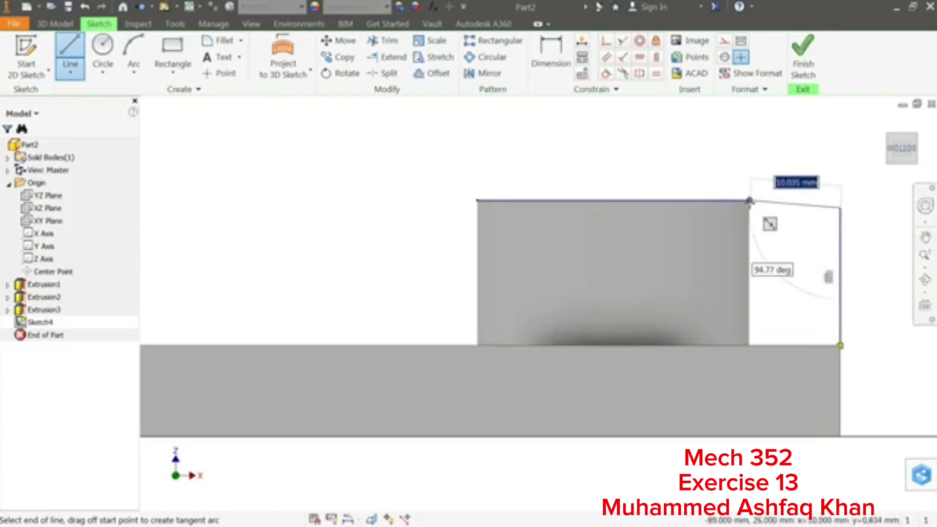
{"action": "left_click", "coordinate": [750, 201]}
{"action": "right_click", "coordinate": [695, 151]}
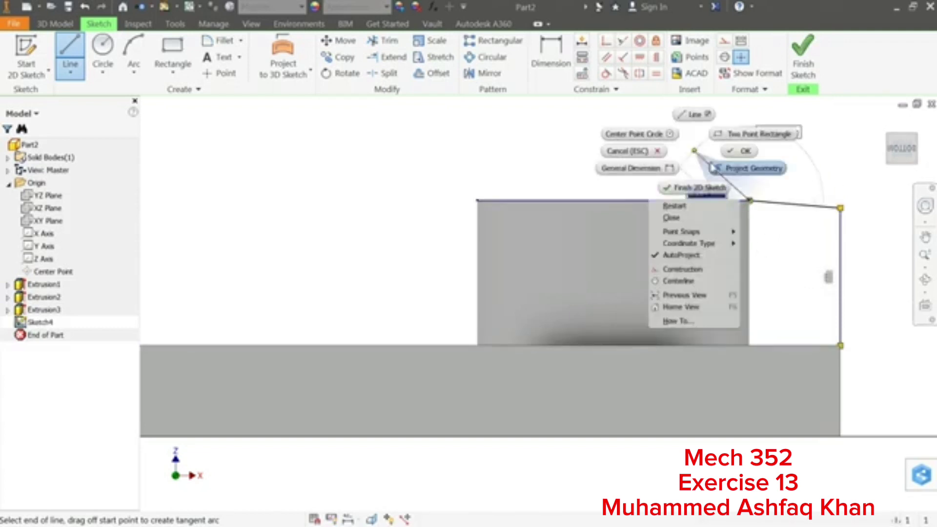
{"action": "left_click", "coordinate": [736, 155]}
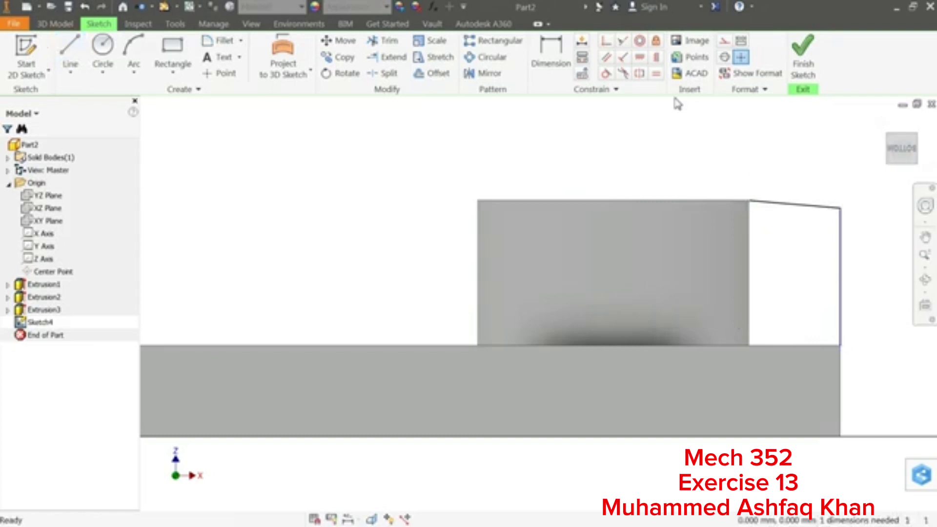
Constrain the slightly sloped line between the vertical line and the small boss to be horizontal.
{"action": "left_click", "coordinate": [640, 58]}
{"action": "left_click", "coordinate": [789, 210]}
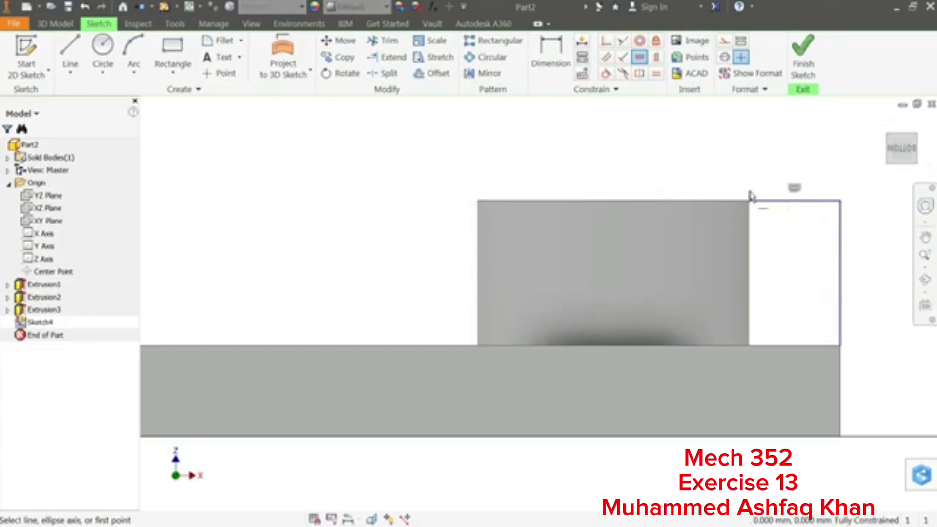
{"action": "middle_click_drag", "start_coordinate": [657, 136], "coordinate": [623, 148], "text": "shift"}
{"action": "right_click", "coordinate": [620, 145]}
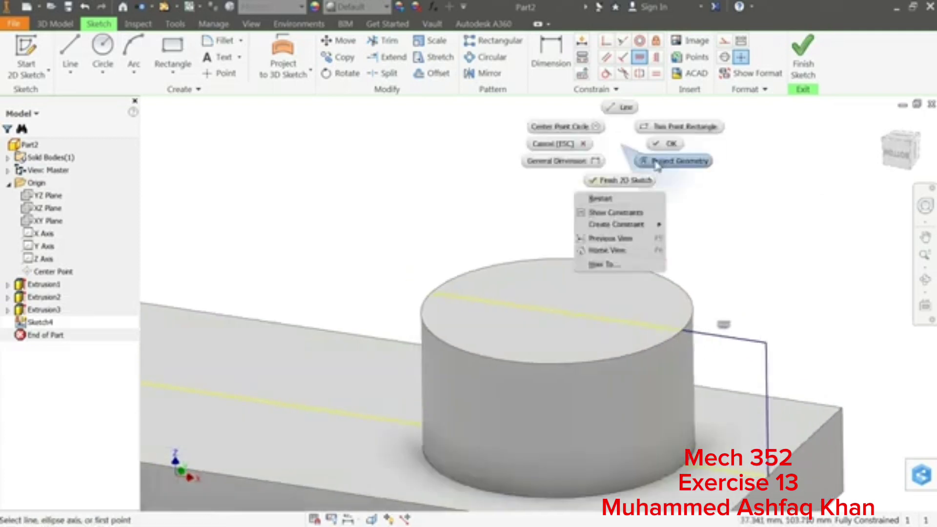
{"action": "left_click", "coordinate": [676, 144]}
Delete the projected reference lines across the plate's top face and the small boss's top face.
{"action": "scroll", "coordinate": [637, 168], "scroll_direction": "down", "scroll_amount": 3}
{"action": "scroll", "coordinate": [640, 186], "scroll_direction": "up", "scroll_amount": 3}
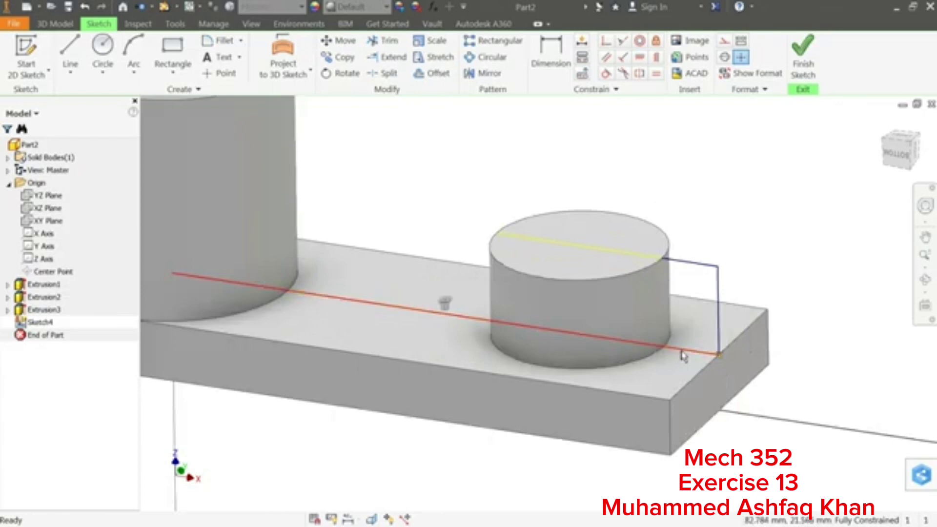
{"action": "key", "text": "Delete"}
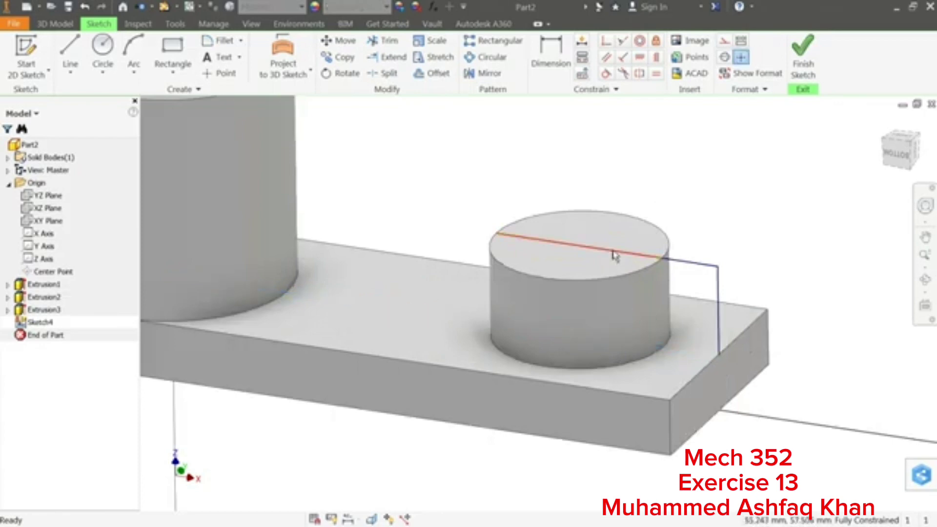
{"action": "key", "text": "Delete"}
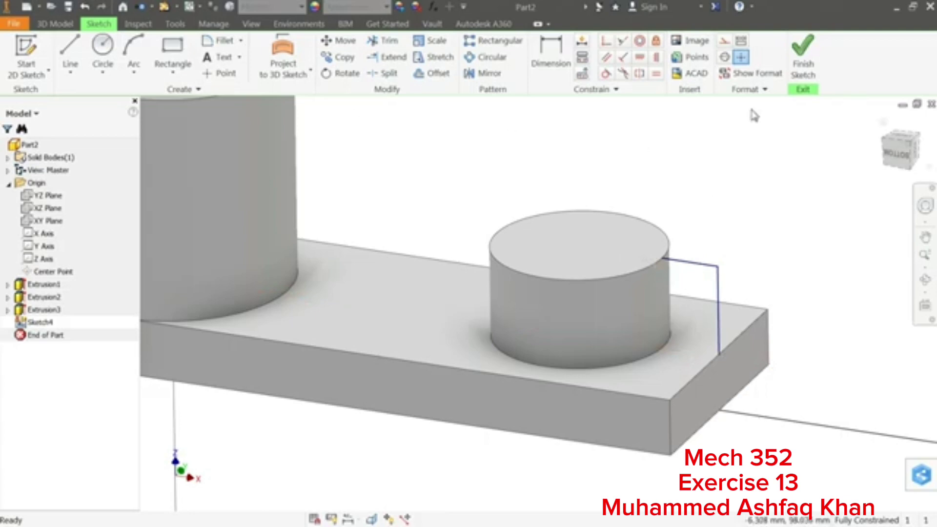
Finish the sketch and create an 8 mm thick rib from its two lines, parallel to the sketch plane, between the small boss and plate.
{"action": "left_click", "coordinate": [803, 54]}
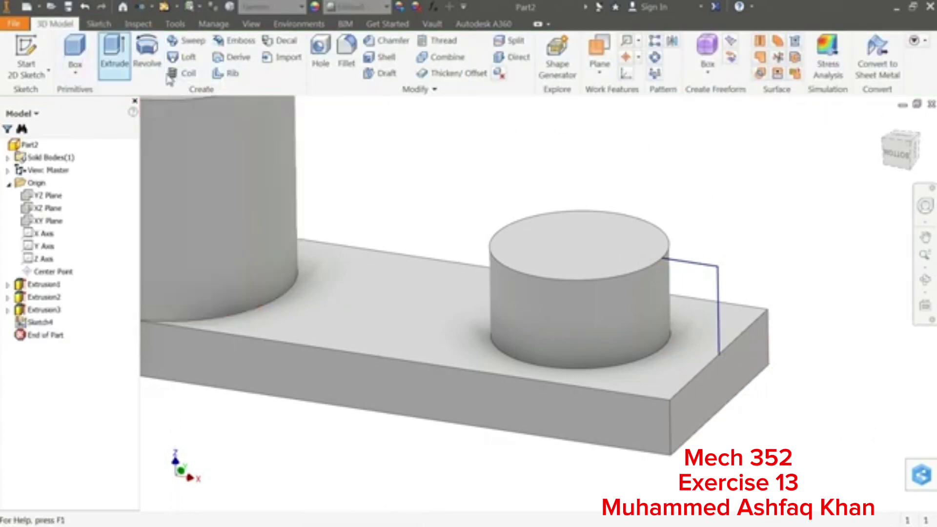
{"action": "left_click", "coordinate": [232, 78]}
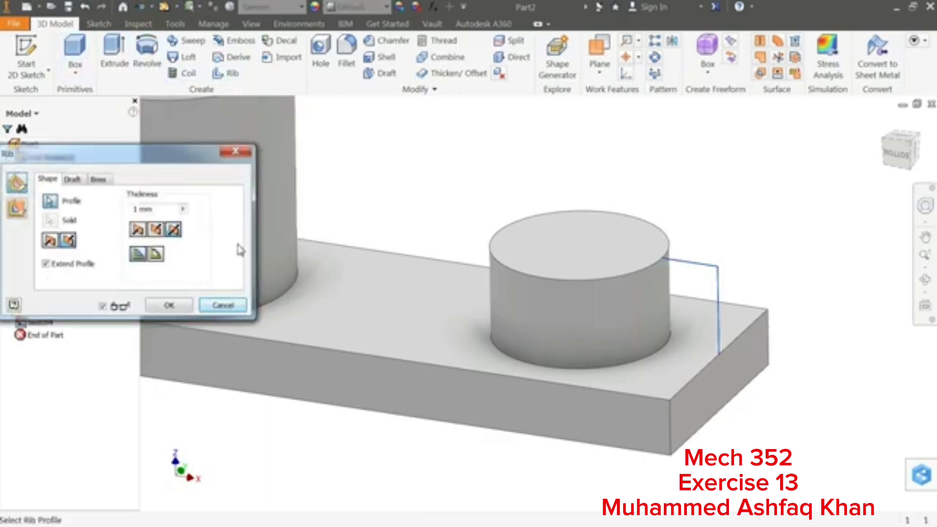
{"action": "left_click_drag", "start_coordinate": [139, 161], "coordinate": [260, 153]}
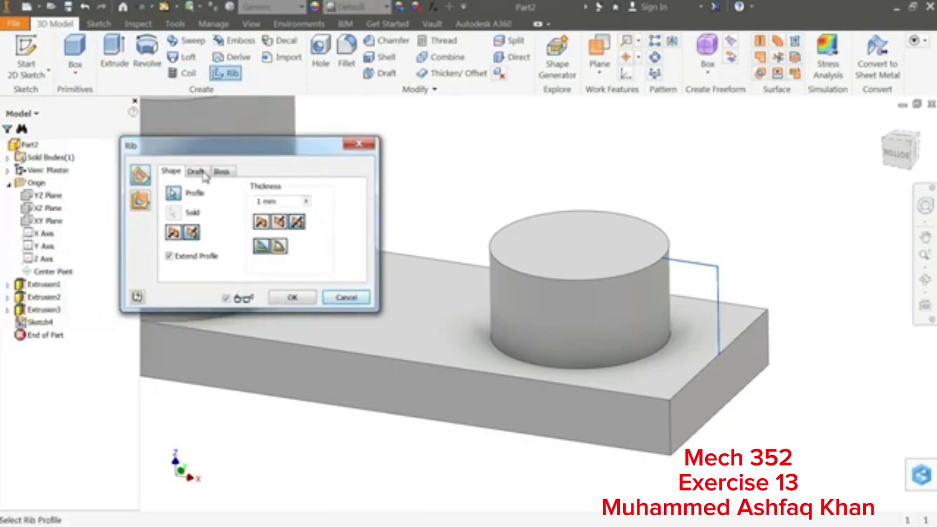
{"action": "left_click", "coordinate": [139, 205]}
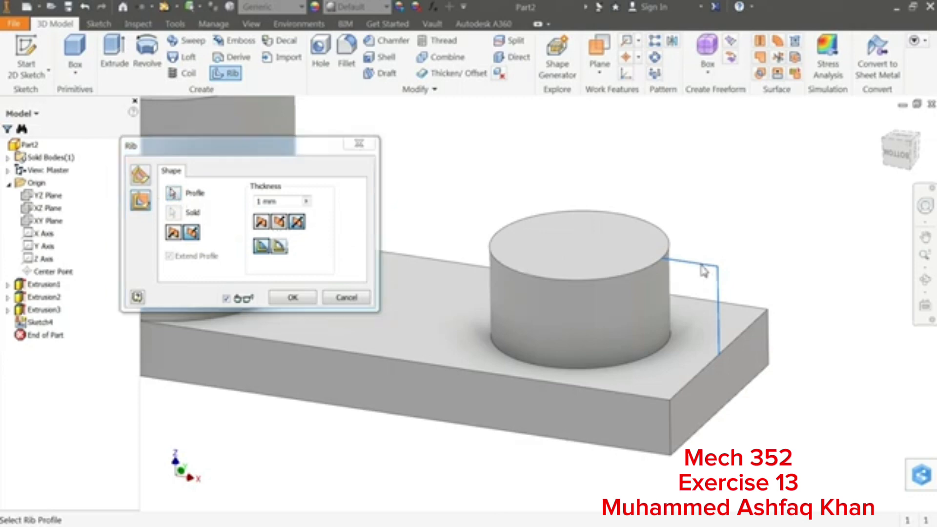
{"action": "left_click", "coordinate": [174, 233]}
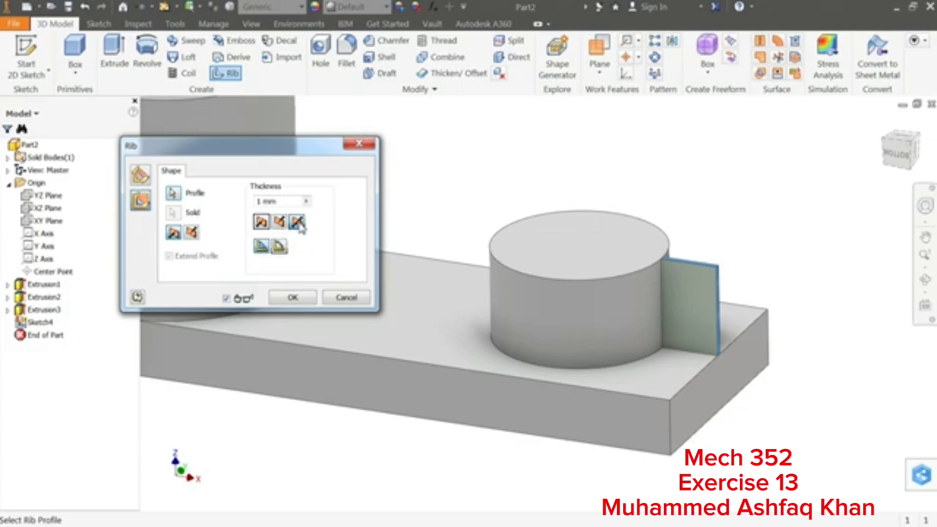
{"action": "left_click_drag", "start_coordinate": [289, 201], "coordinate": [250, 202]}
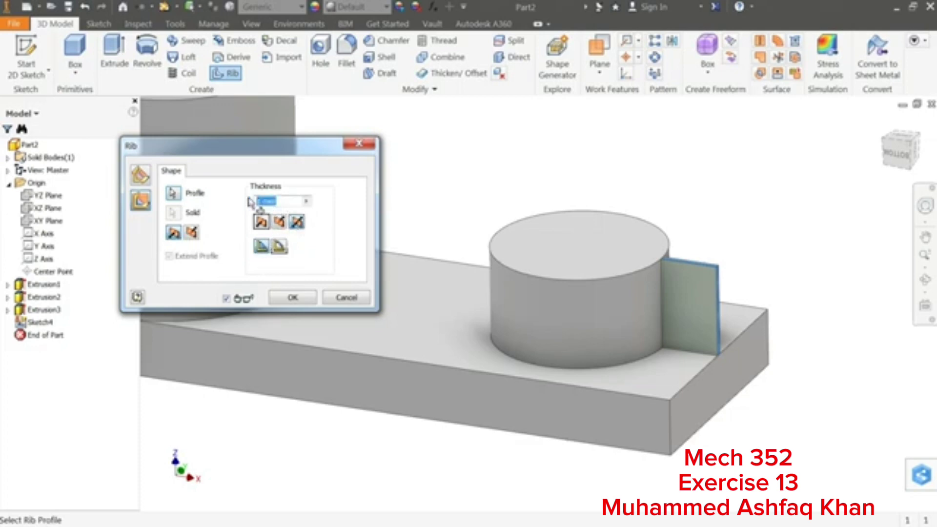
{"action": "type", "text": "6"}
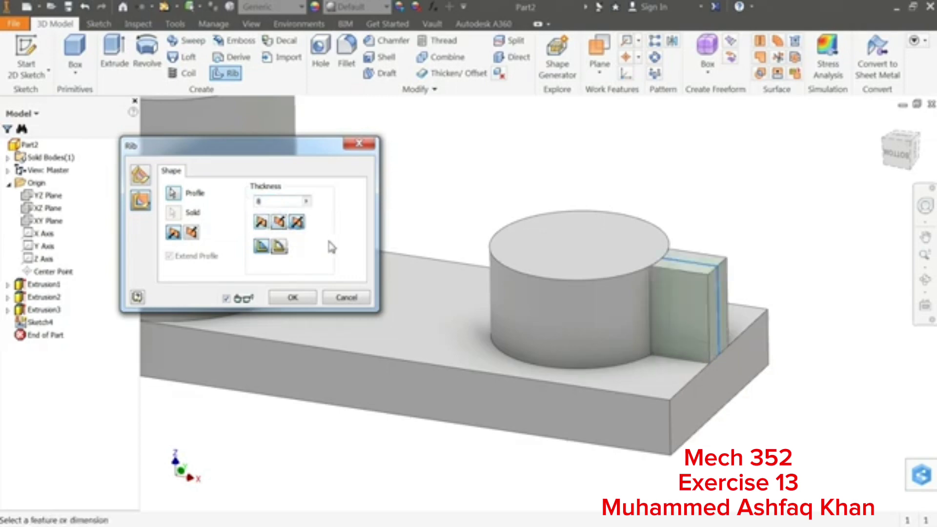
{"action": "left_click", "coordinate": [282, 303]}
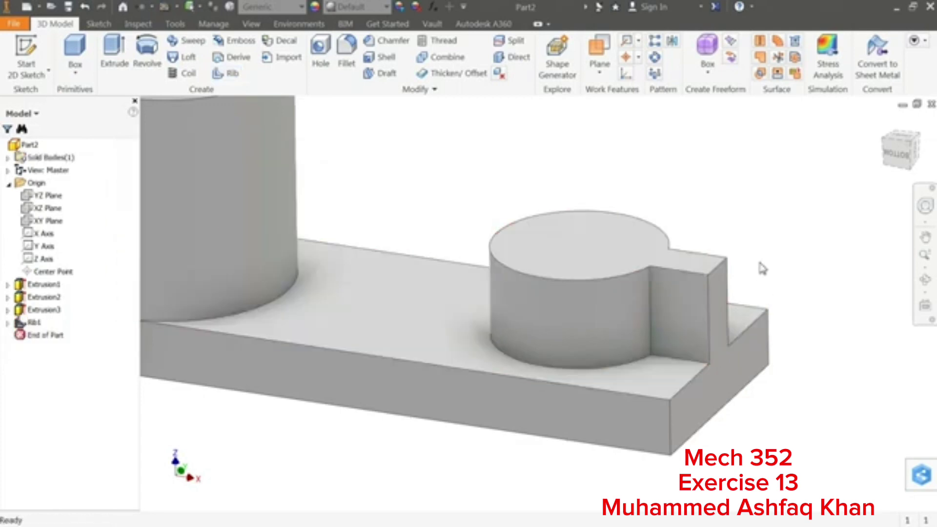
Fillet the rib's upper outer edge with a 5 mm radius.
{"action": "left_click", "coordinate": [346, 56]}
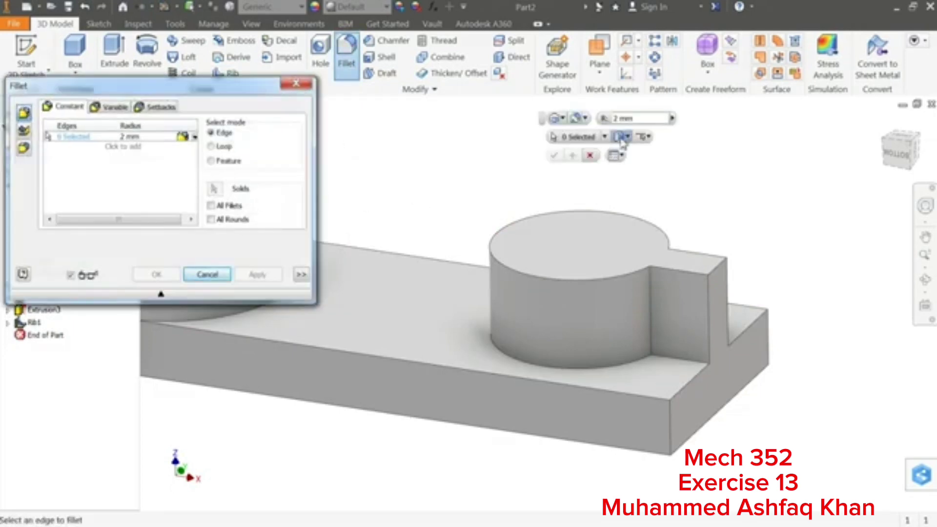
{"action": "left_click", "coordinate": [716, 272]}
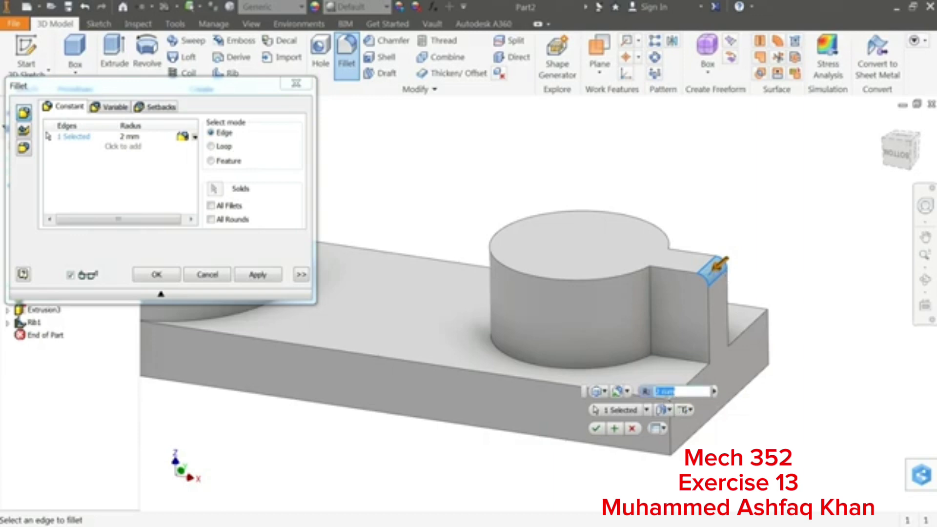
{"action": "type", "text": "5"}
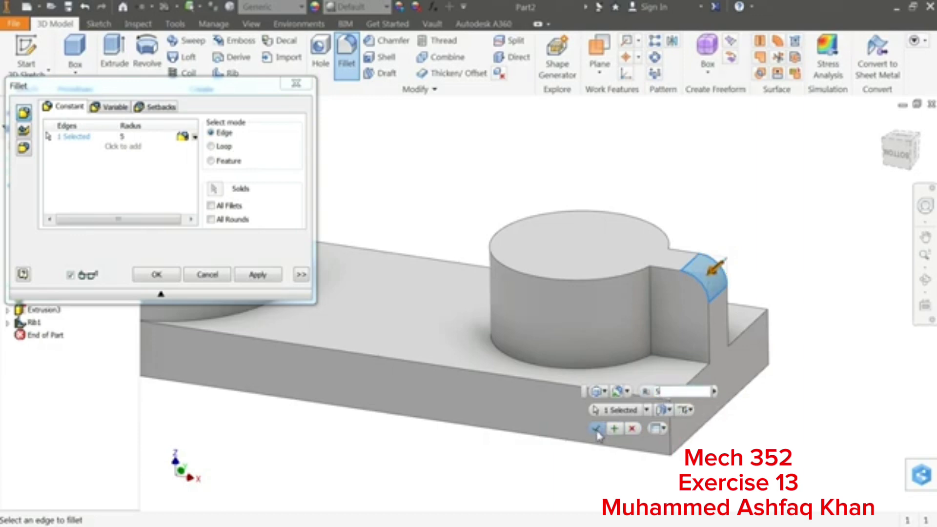
{"action": "key", "text": "Return"}
{"action": "left_click", "coordinate": [215, 279]}
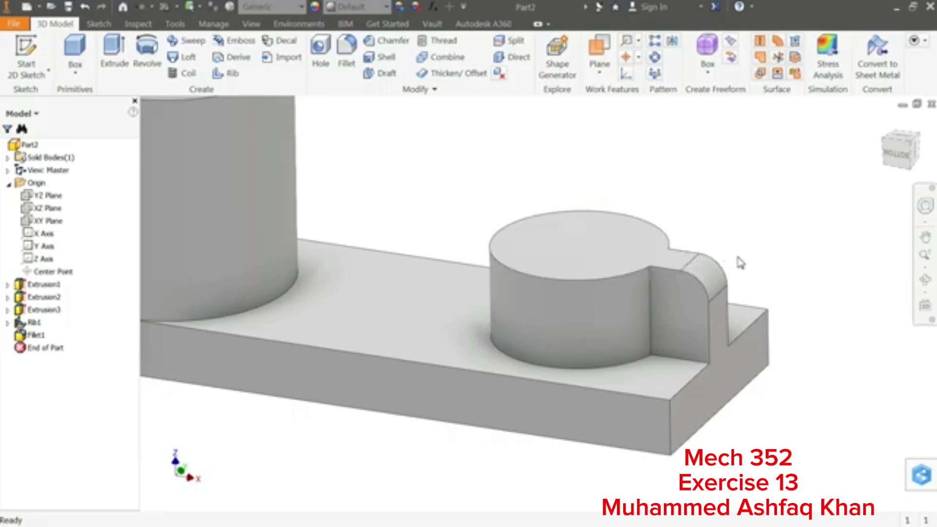
Check the Exercise 13 drawing and place a counterbored hole on the tall cylinder's top face, concentric with its circular edge.
{"action": "key", "text": "alt+Tab"}
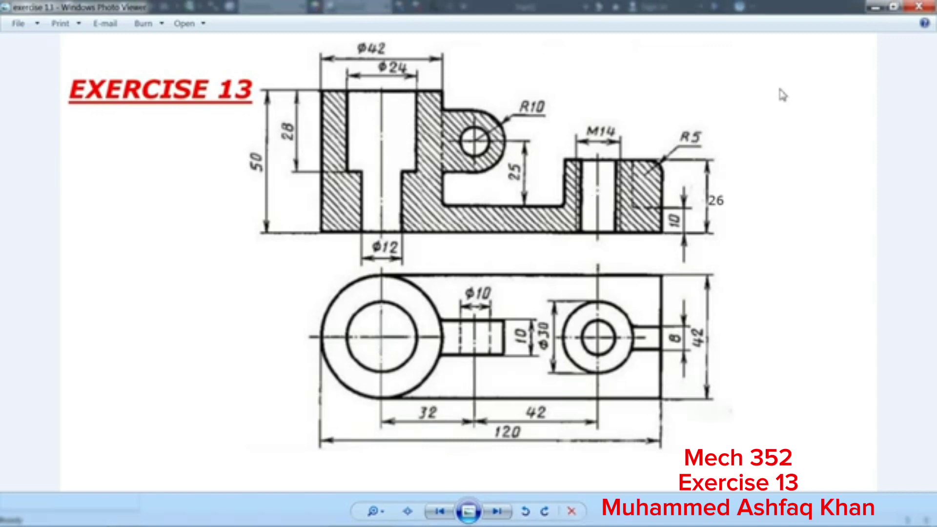
{"action": "left_click", "coordinate": [875, 8]}
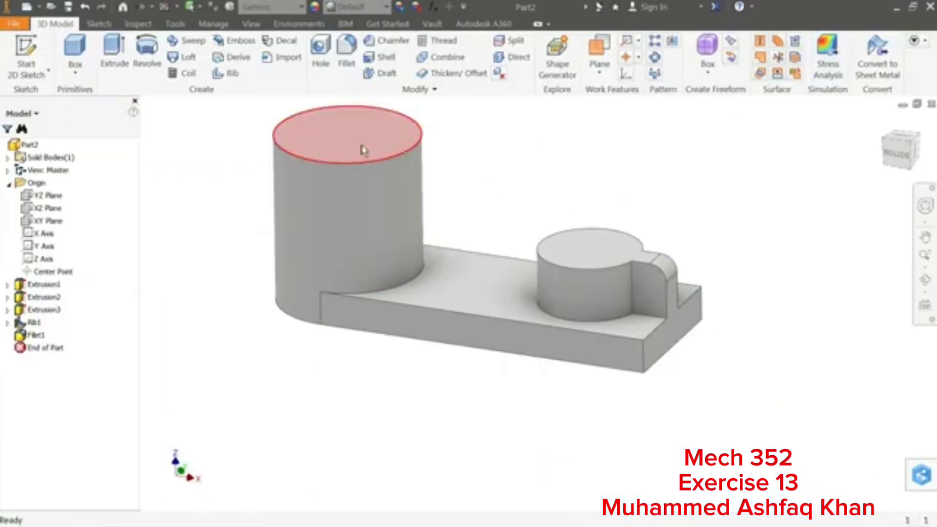
{"action": "left_click", "coordinate": [320, 64]}
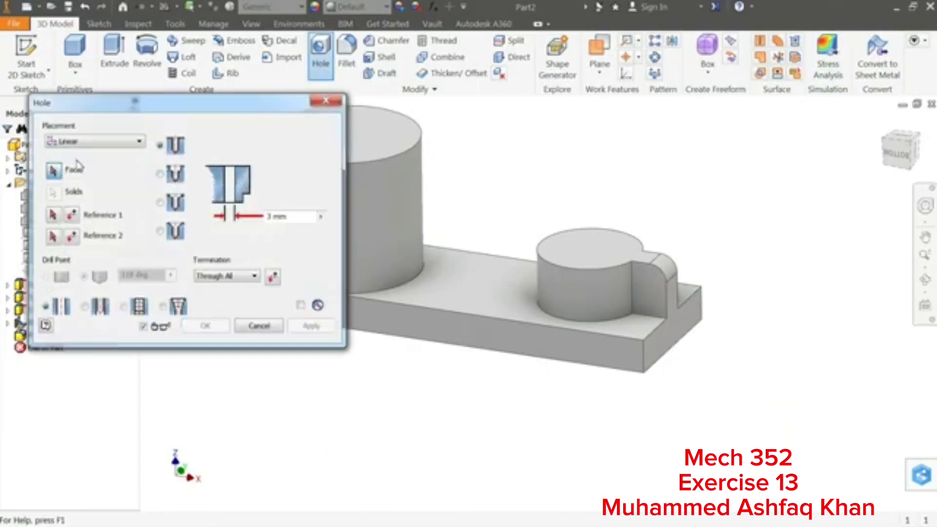
{"action": "left_click", "coordinate": [175, 180]}
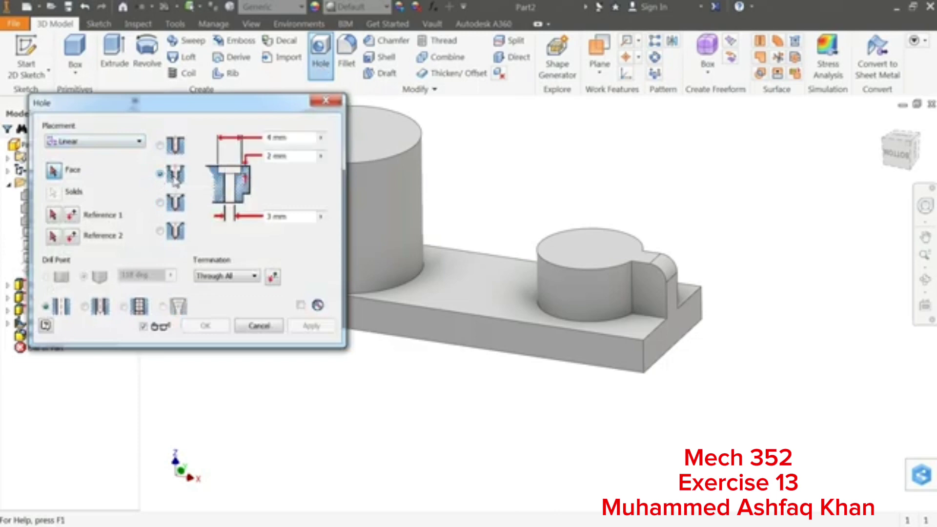
{"action": "left_click", "coordinate": [77, 143]}
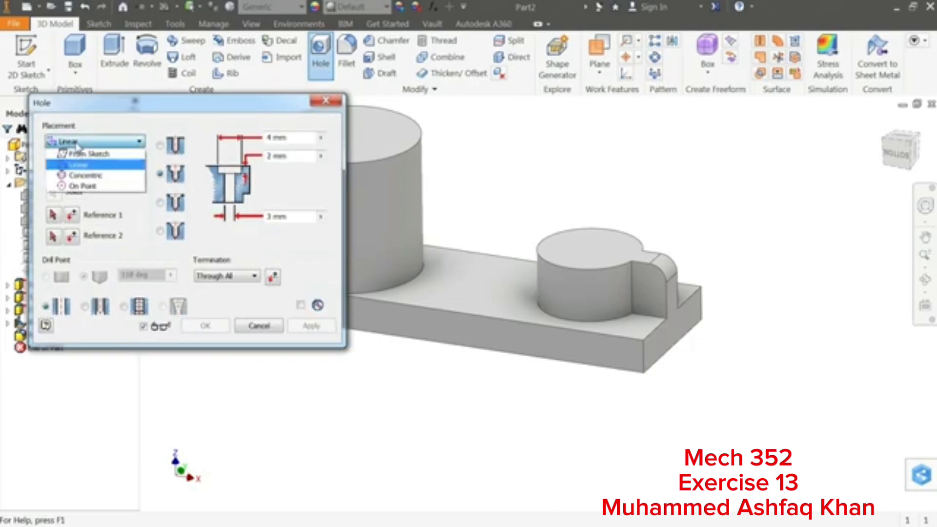
{"action": "left_click", "coordinate": [76, 176]}
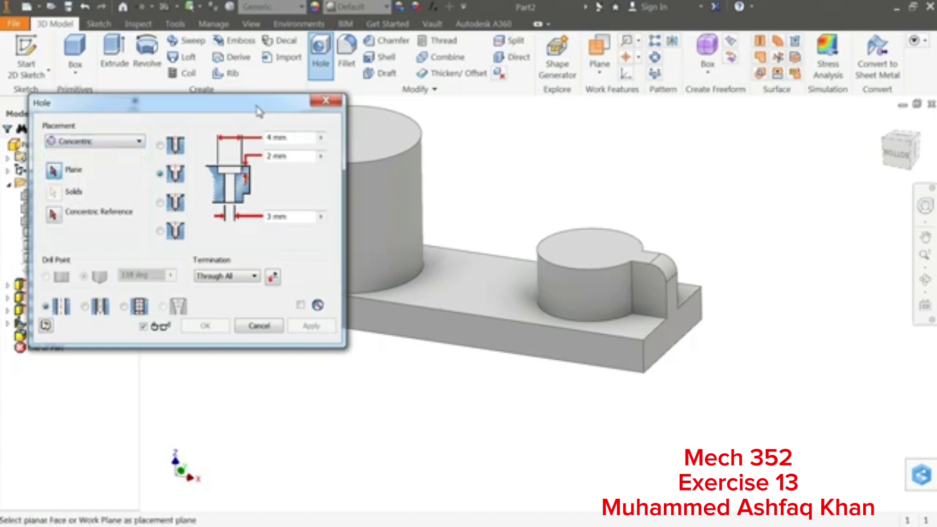
{"action": "left_click_drag", "start_coordinate": [266, 103], "coordinate": [735, 168]}
{"action": "scroll", "coordinate": [479, 130], "scroll_direction": "up", "scroll_amount": 3}
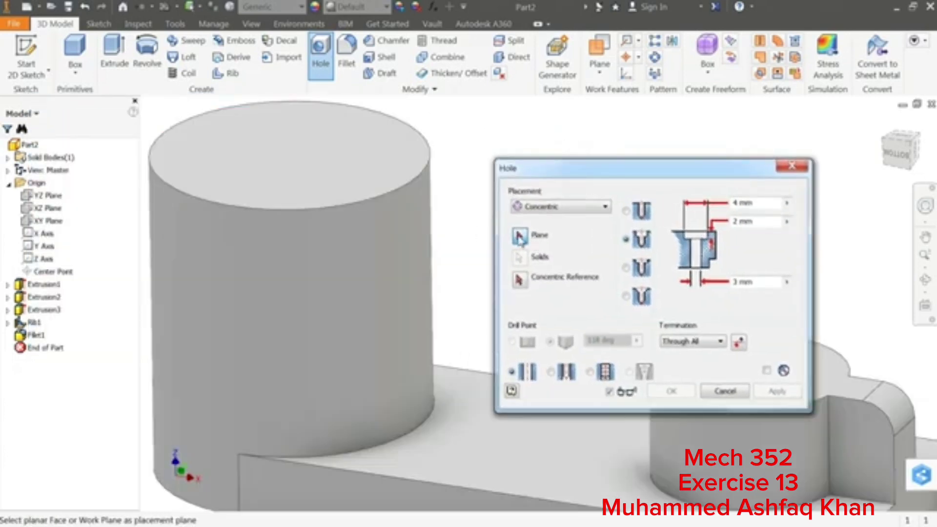
{"action": "left_click", "coordinate": [355, 167]}
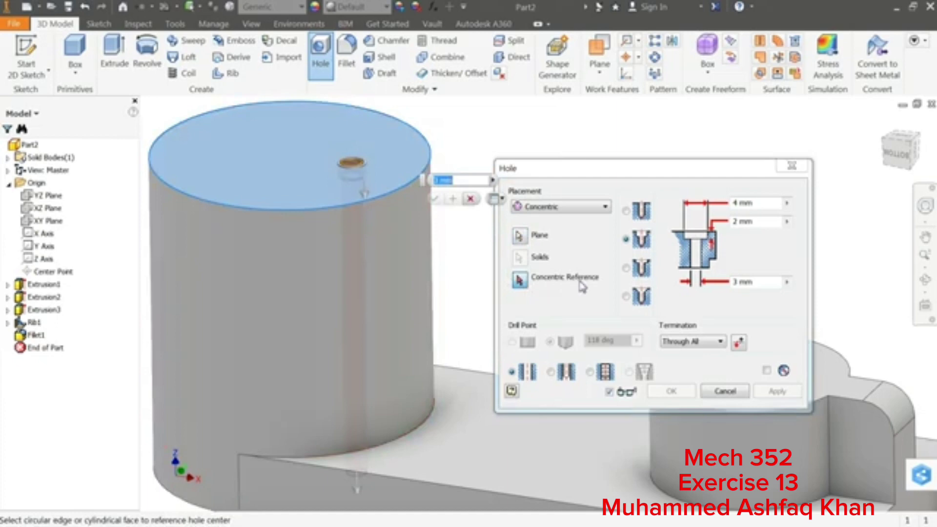
{"action": "left_click", "coordinate": [370, 206]}
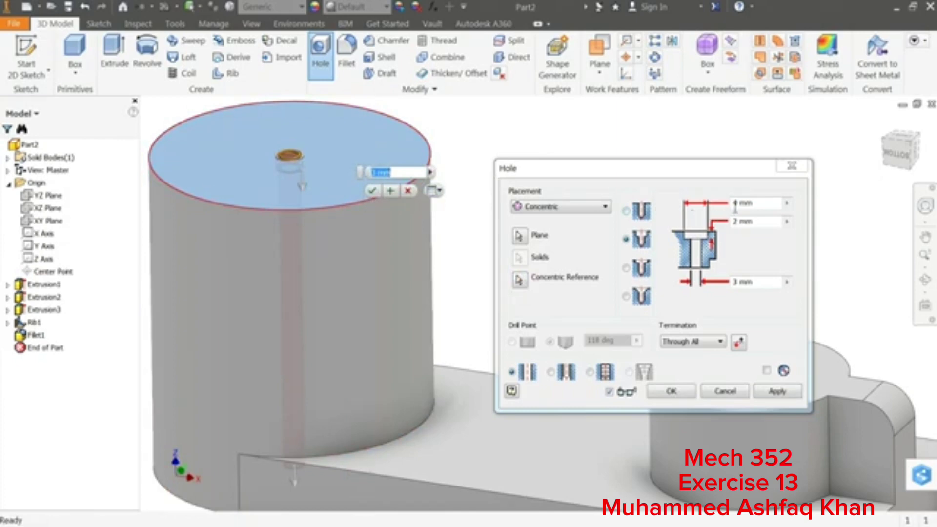
Set the counterbore to 24 mm diameter and 28 mm depth with a 12 mm hole through all, and create the hole.
{"action": "left_click", "coordinate": [759, 203]}
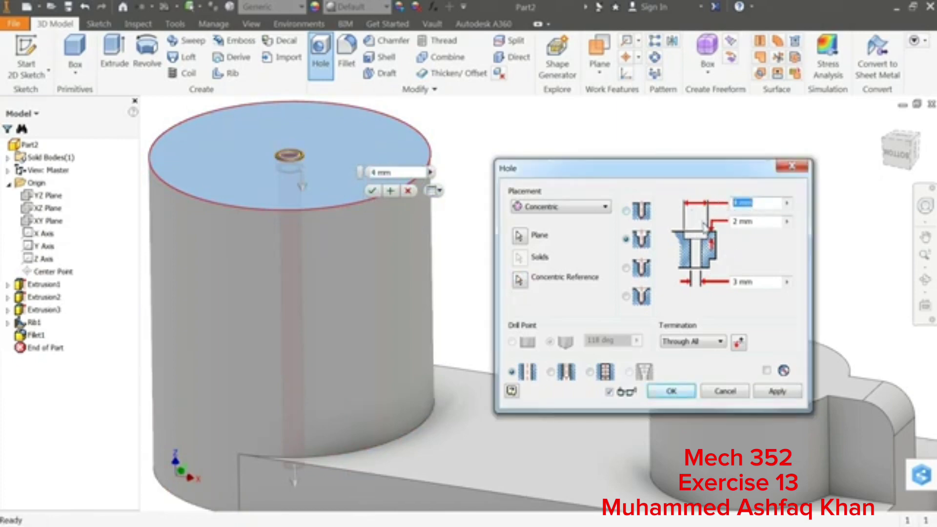
{"action": "type", "text": "24"}
{"action": "left_click", "coordinate": [758, 223]}
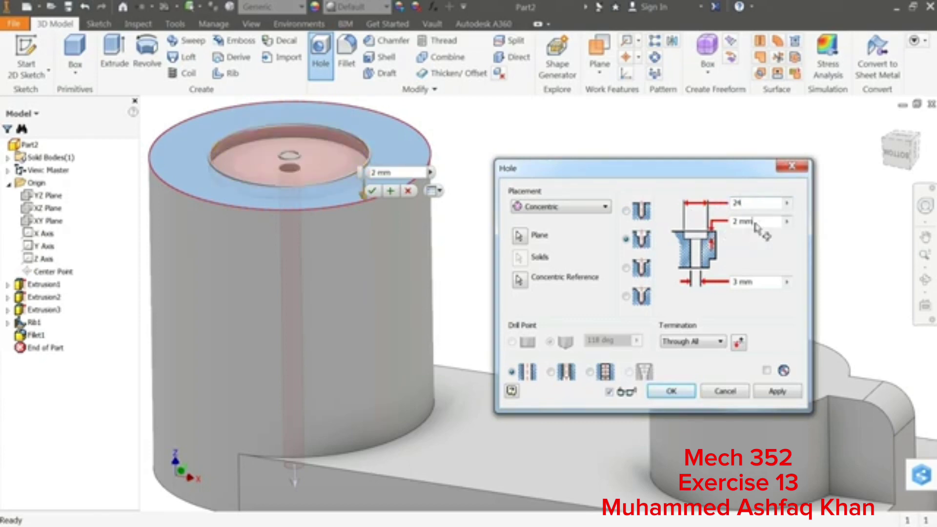
{"action": "type", "text": "28"}
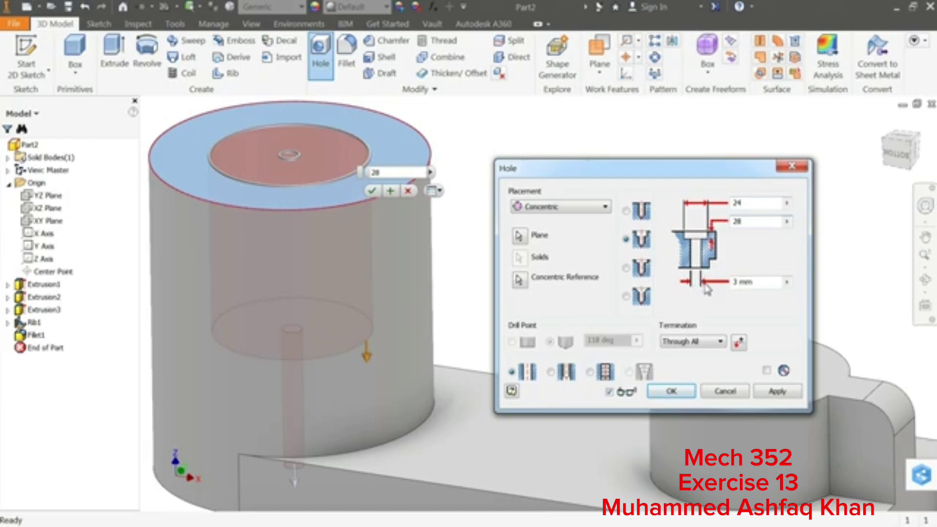
{"action": "left_click", "coordinate": [758, 284]}
{"action": "type", "text": "12"}
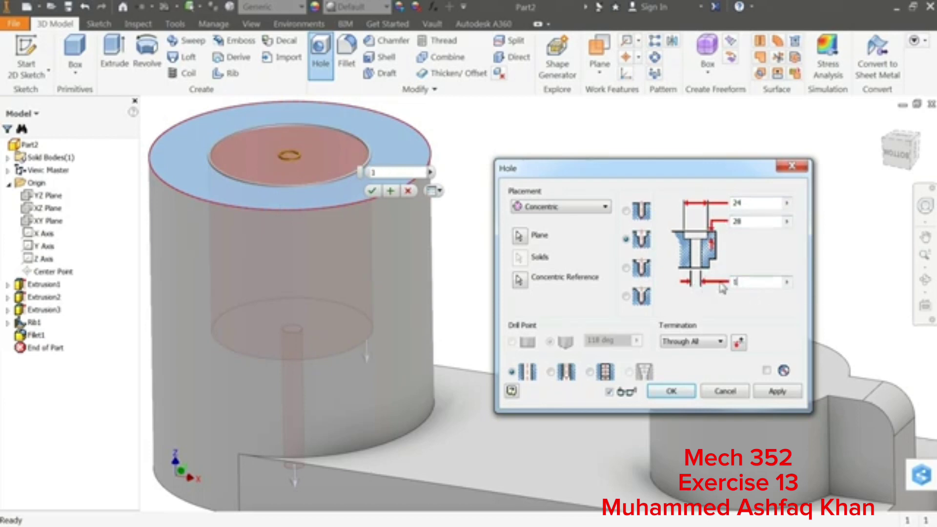
{"action": "left_click", "coordinate": [778, 392]}
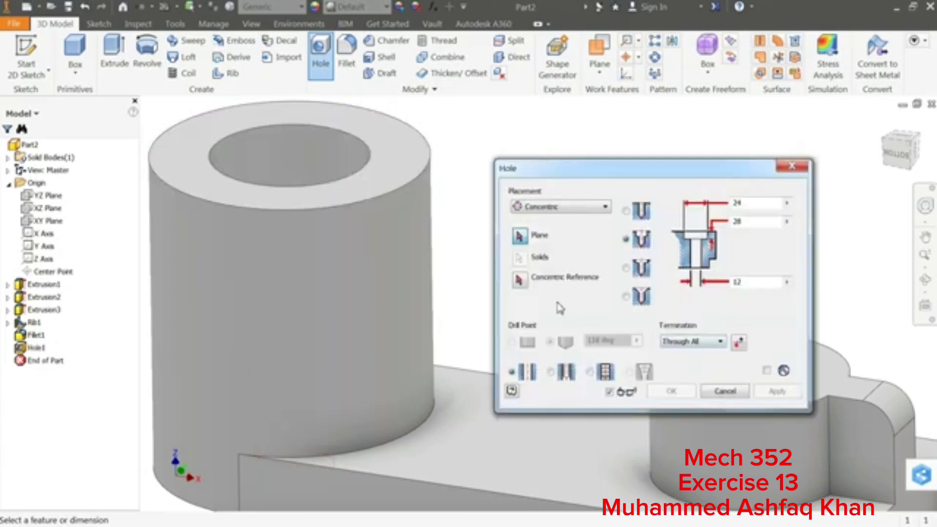
{"action": "left_click", "coordinate": [725, 392]}
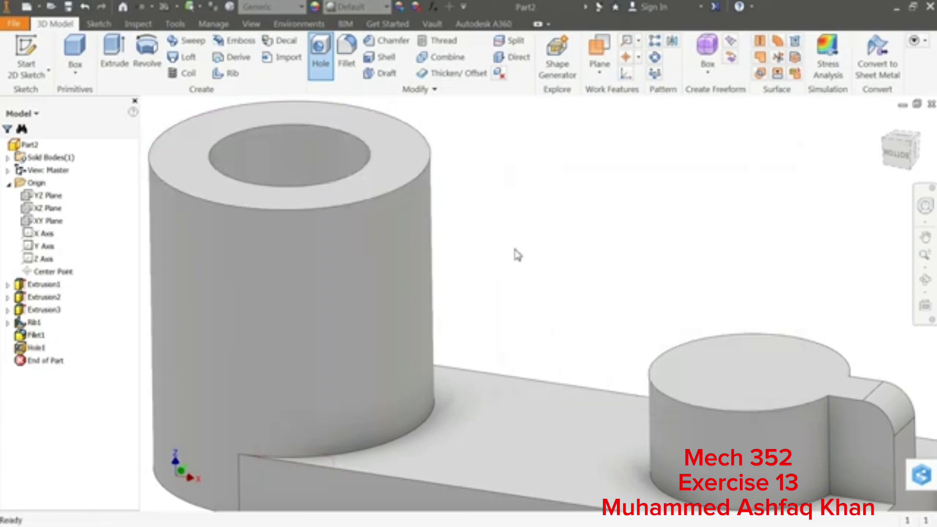
Inspect the counterbored hole in a half section view cut at the XZ plane, and end the section view.
{"action": "scroll", "coordinate": [513, 244], "scroll_direction": "down", "scroll_amount": 3}
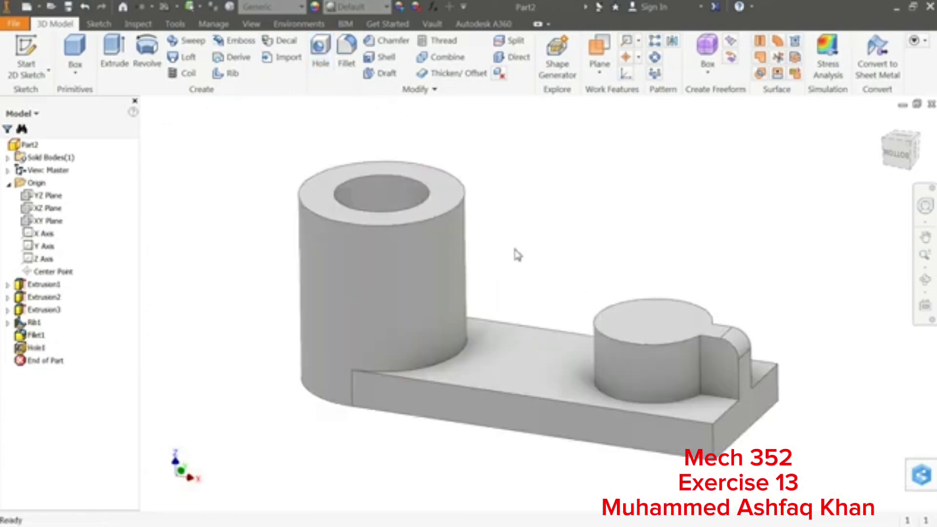
{"action": "left_click", "coordinate": [252, 26]}
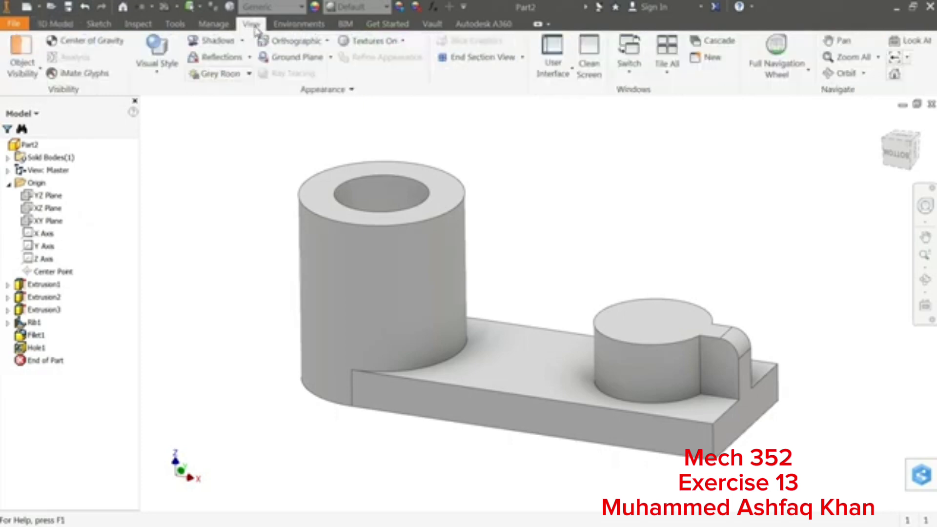
{"action": "left_click", "coordinate": [523, 58]}
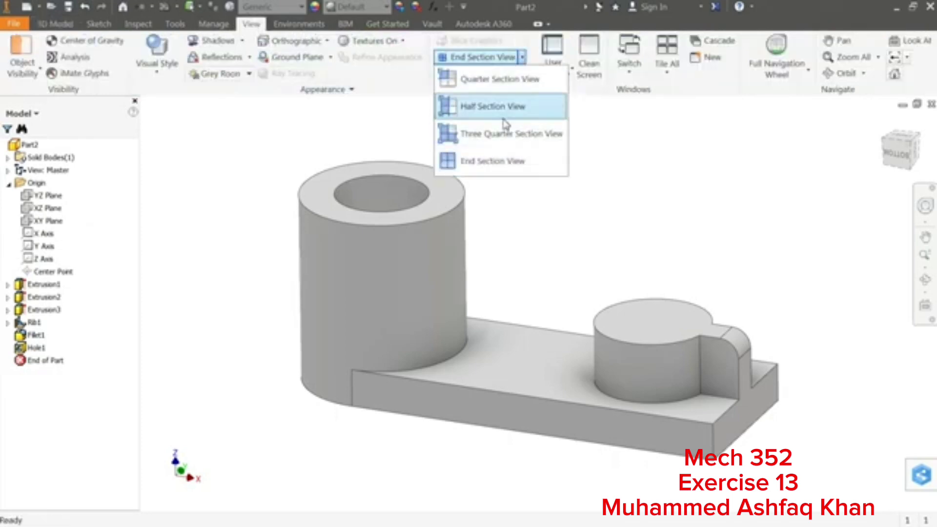
{"action": "left_click", "coordinate": [504, 117]}
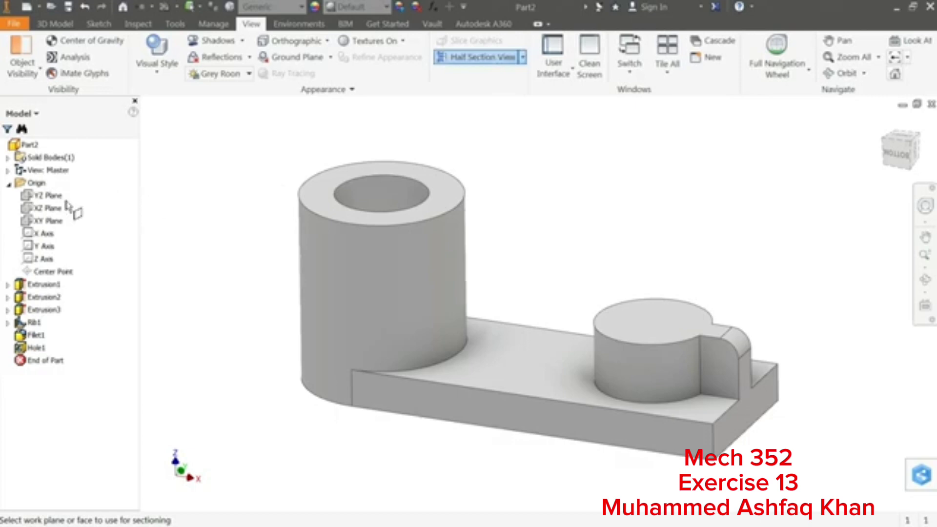
{"action": "left_click", "coordinate": [50, 210]}
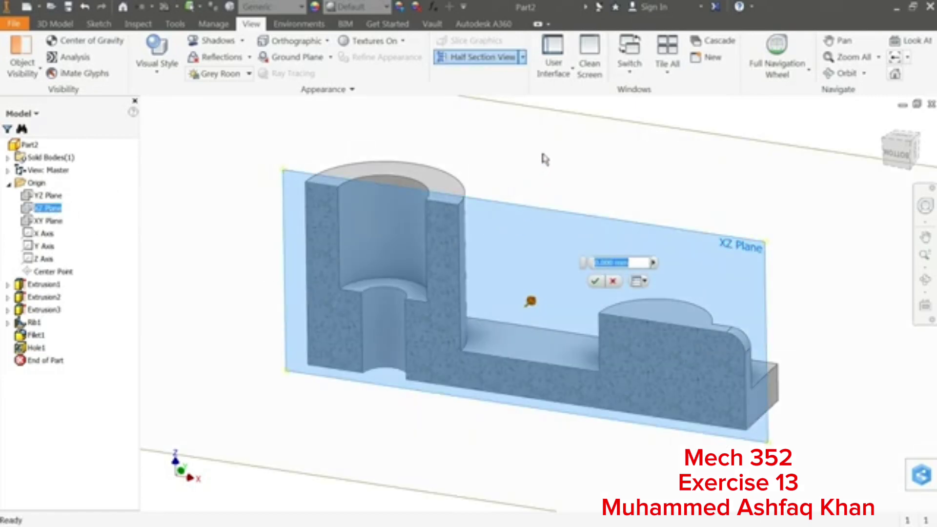
{"action": "left_click", "coordinate": [596, 282]}
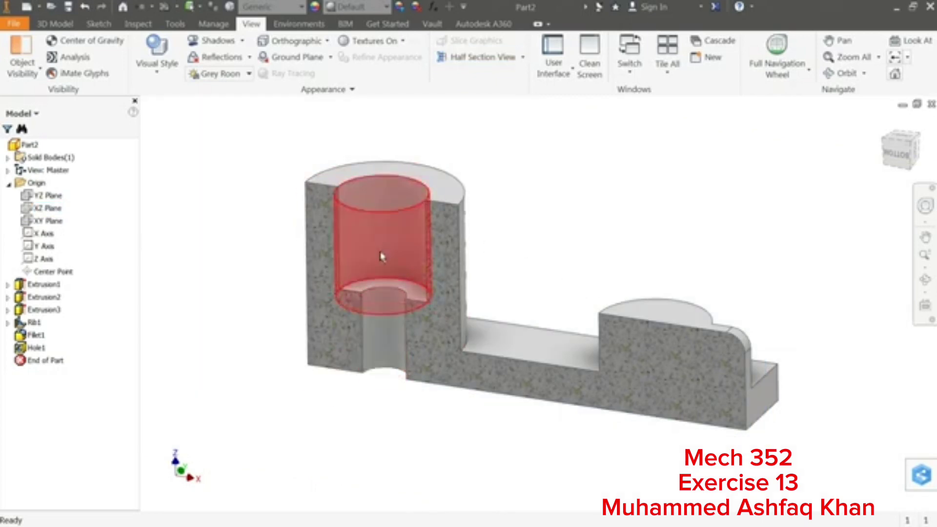
{"action": "left_click", "coordinate": [522, 57]}
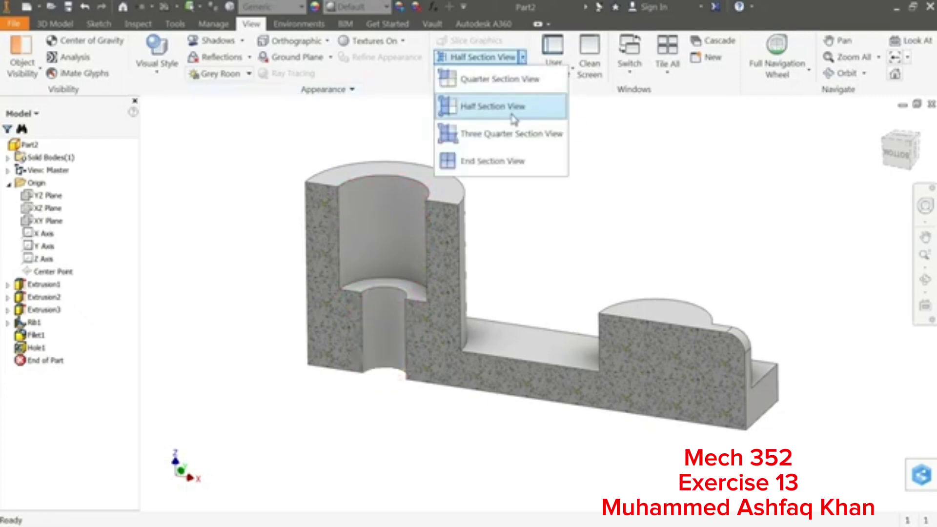
{"action": "left_click", "coordinate": [480, 161]}
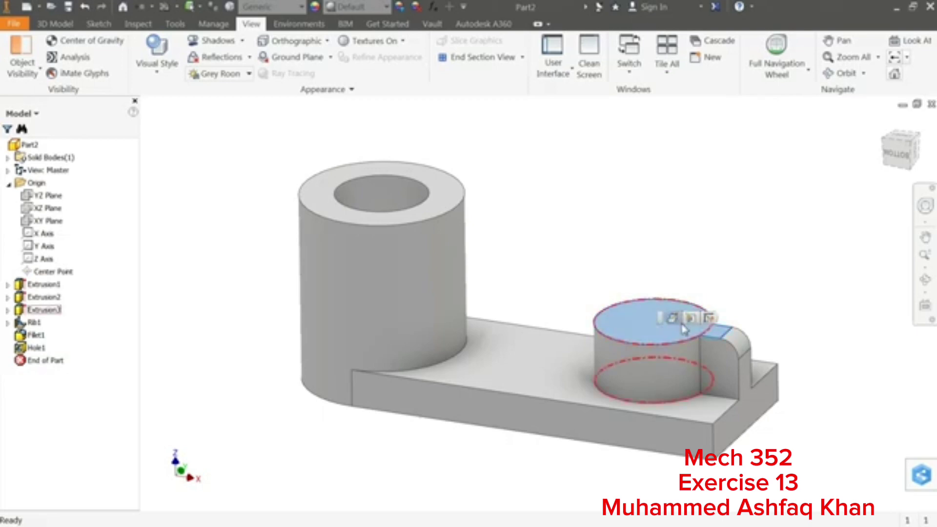
Start a sketch on the small boss's top face and finish it without drawing anything.
{"action": "left_click", "coordinate": [686, 316]}
{"action": "key", "text": "Page_Up"}
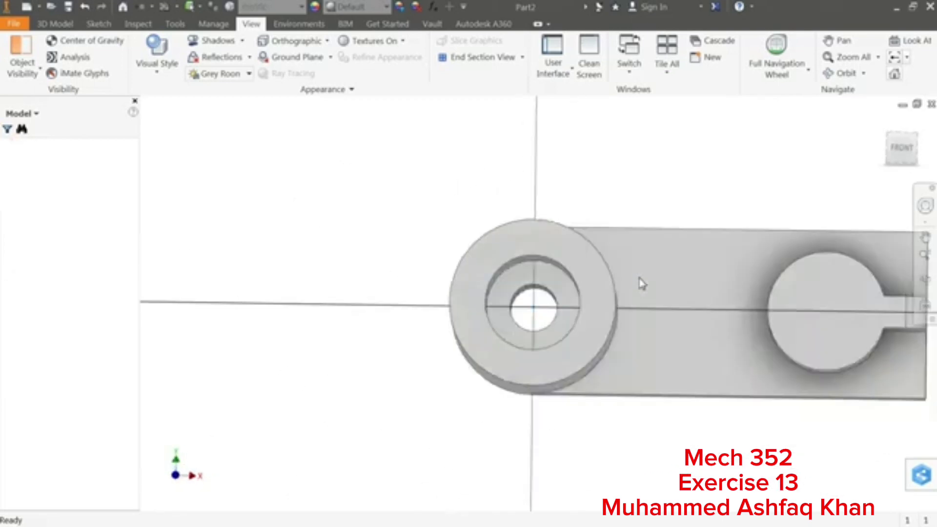
{"action": "key", "text": "s"}
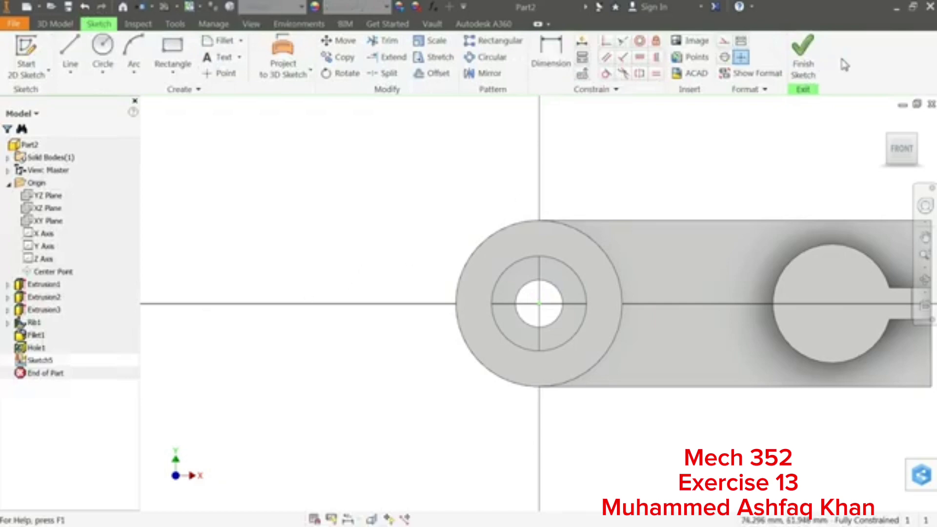
{"action": "left_click", "coordinate": [803, 58]}
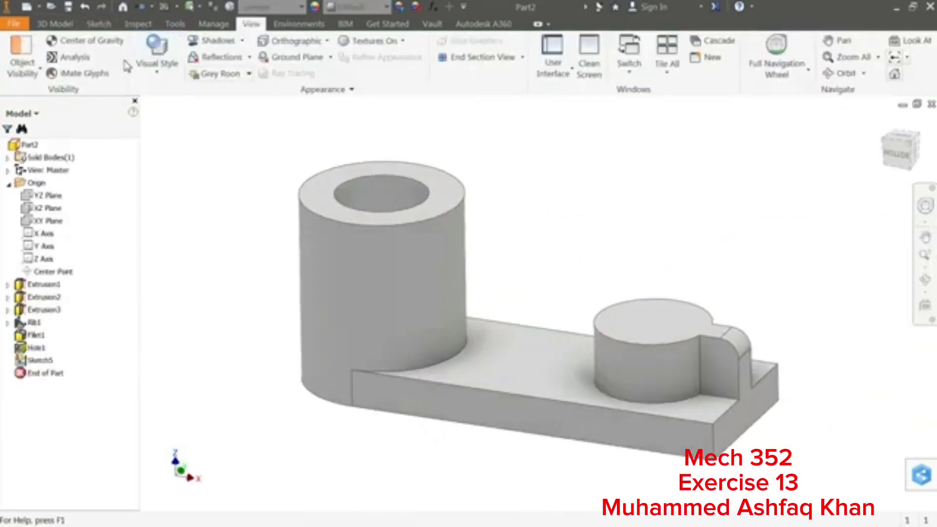
Place a simple drilled hole on the small boss's top face, concentric with the boss's circular edge.
{"action": "left_click", "coordinate": [55, 24]}
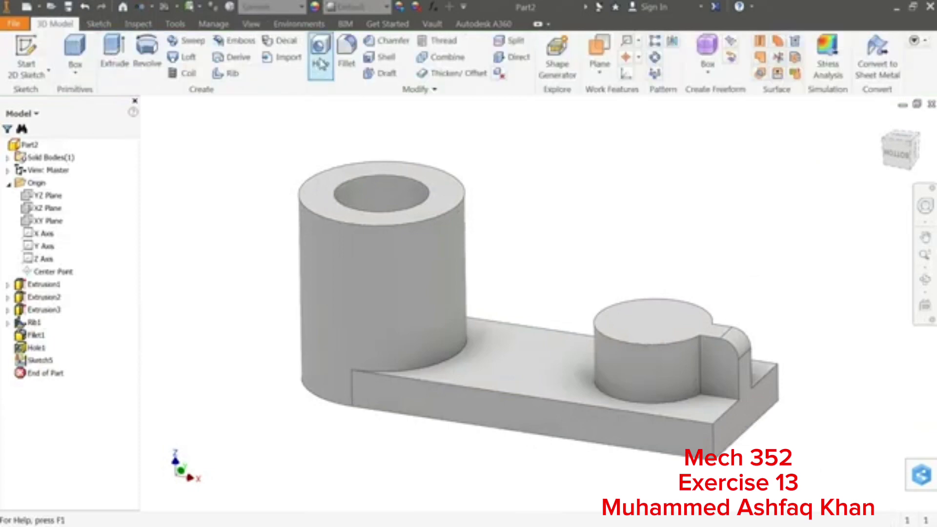
{"action": "left_click", "coordinate": [327, 69]}
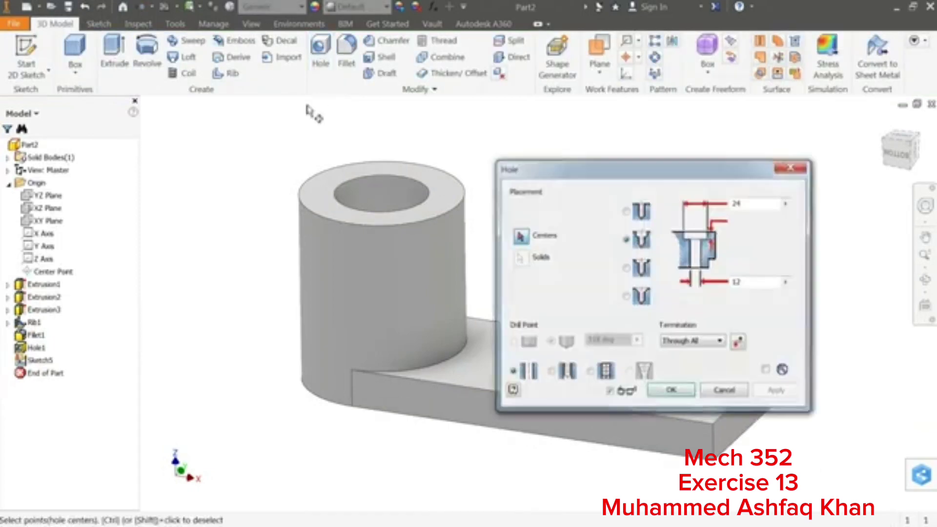
{"action": "left_click", "coordinate": [643, 213]}
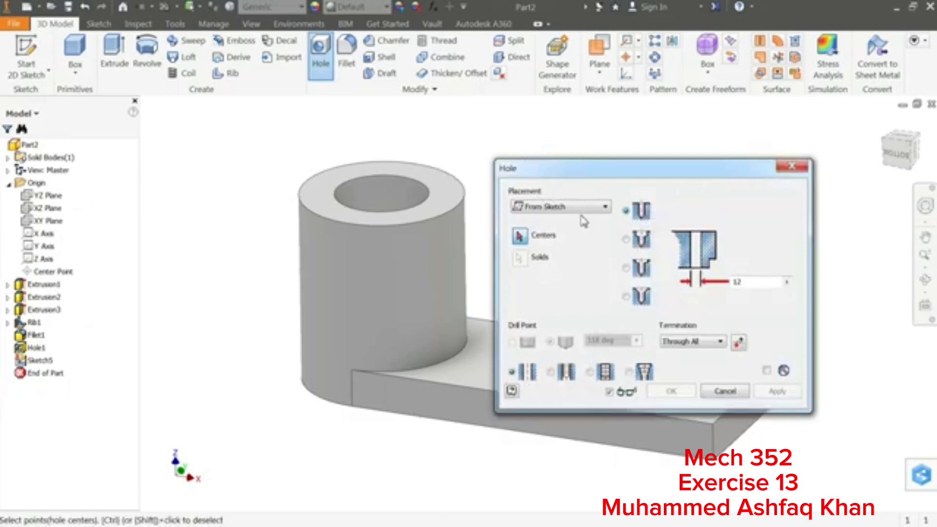
{"action": "left_click", "coordinate": [554, 209]}
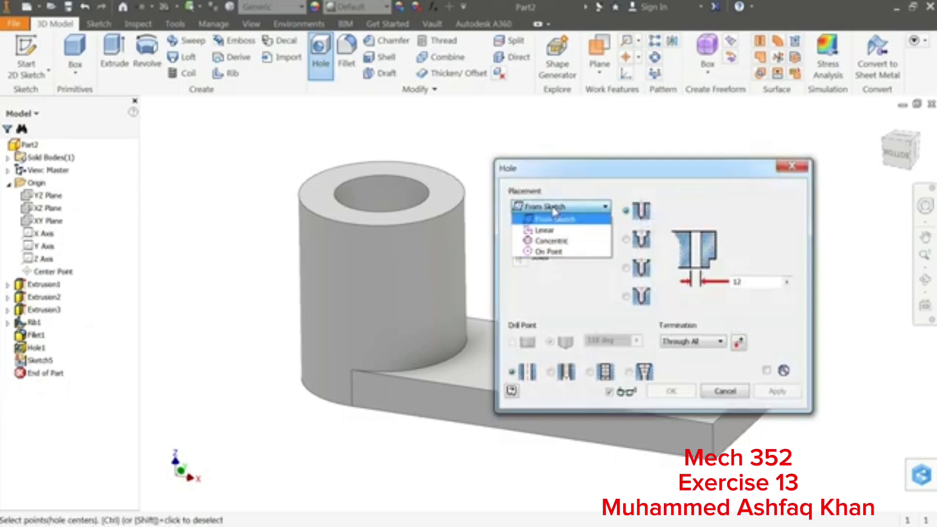
{"action": "left_click", "coordinate": [551, 242]}
{"action": "left_click_drag", "start_coordinate": [606, 170], "coordinate": [394, 160]}
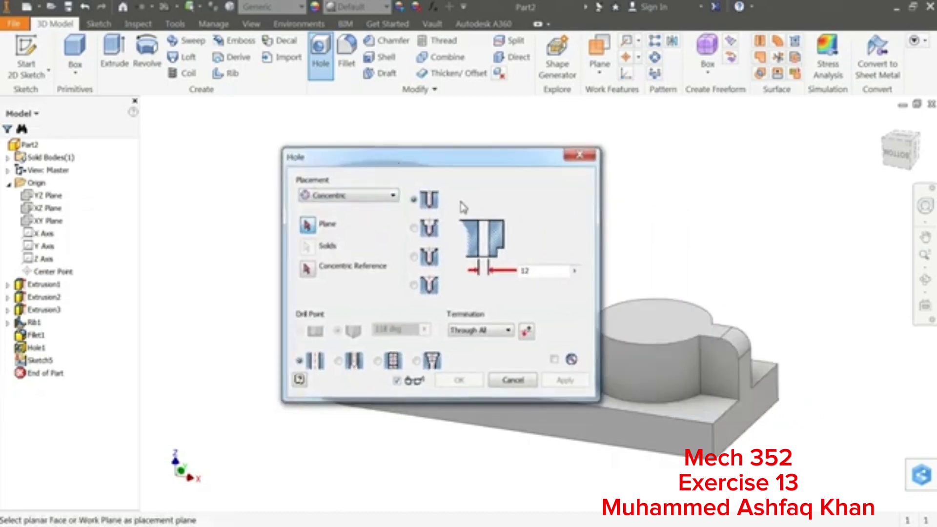
{"action": "left_click", "coordinate": [653, 333]}
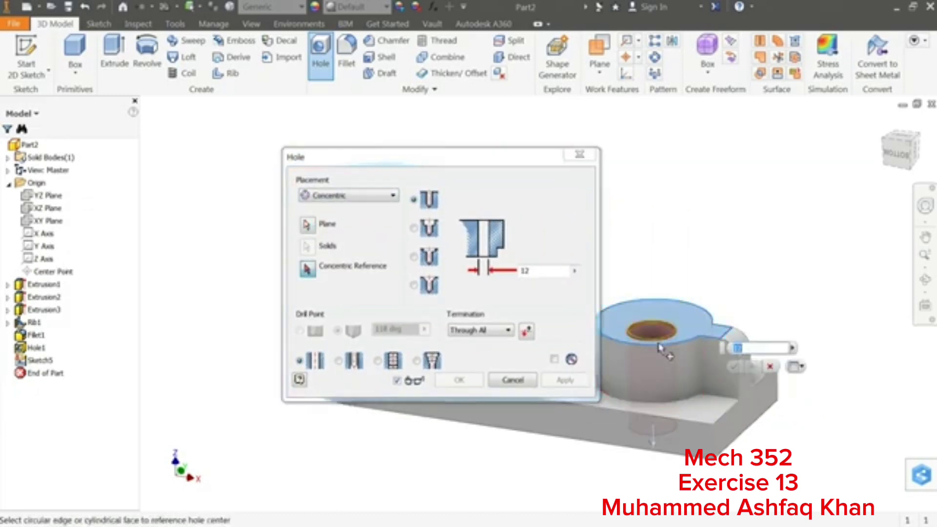
{"action": "left_click", "coordinate": [660, 350]}
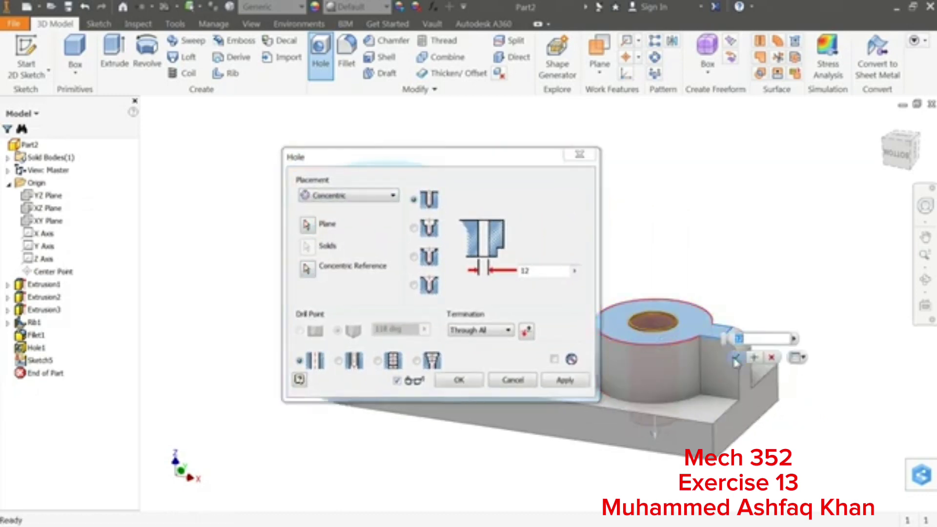
Create the small boss's hole with a 12 mm diameter and Through All termination, and end the Hole command.
{"action": "left_click", "coordinate": [536, 270]}
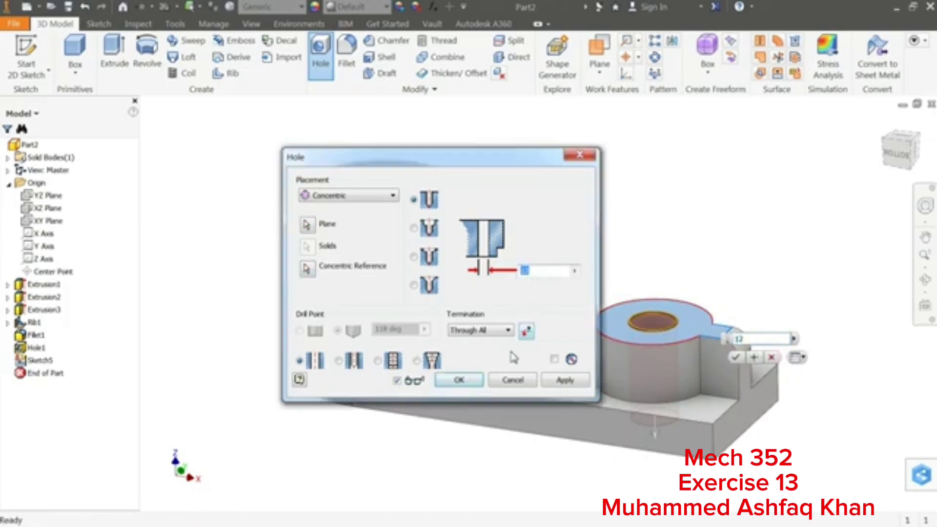
{"action": "left_click", "coordinate": [563, 380]}
{"action": "left_click", "coordinate": [523, 383]}
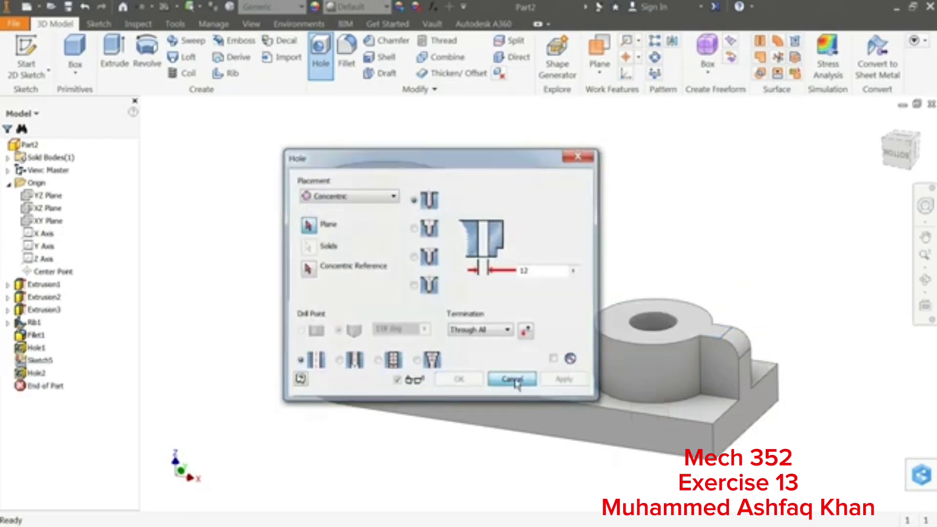
{"action": "left_click", "coordinate": [513, 380]}
Start a full-length thread on the small boss's hole face using the ANSI Metric M Profile type in size 14.
{"action": "scroll", "coordinate": [718, 339], "scroll_direction": "up", "scroll_amount": 3}
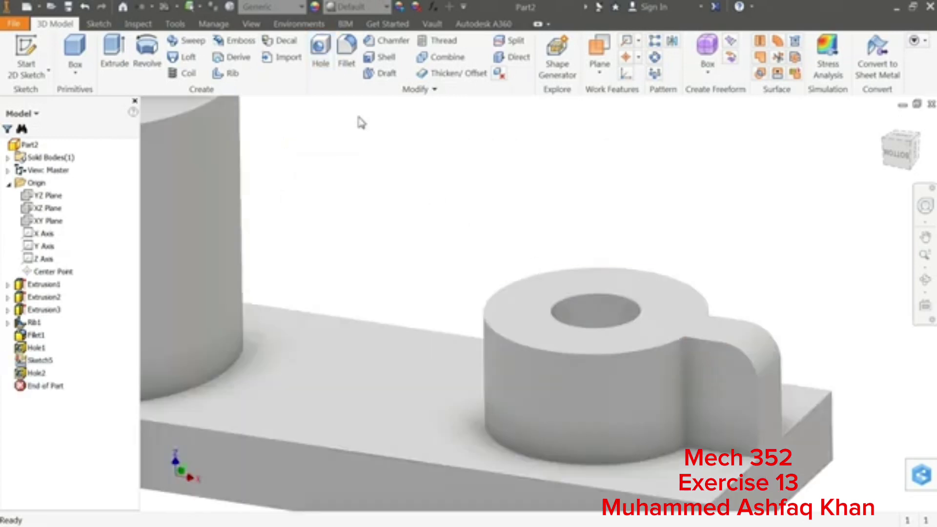
{"action": "left_click", "coordinate": [439, 41]}
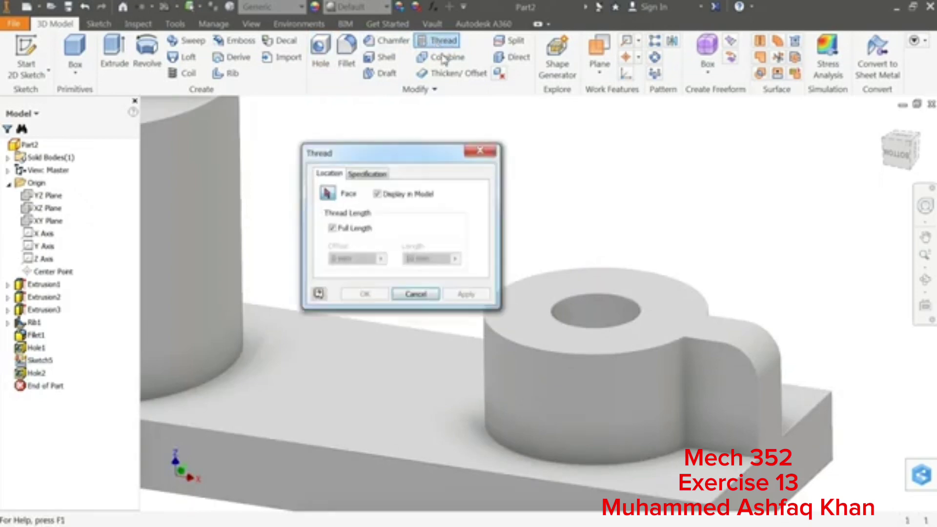
{"action": "left_click", "coordinate": [582, 327]}
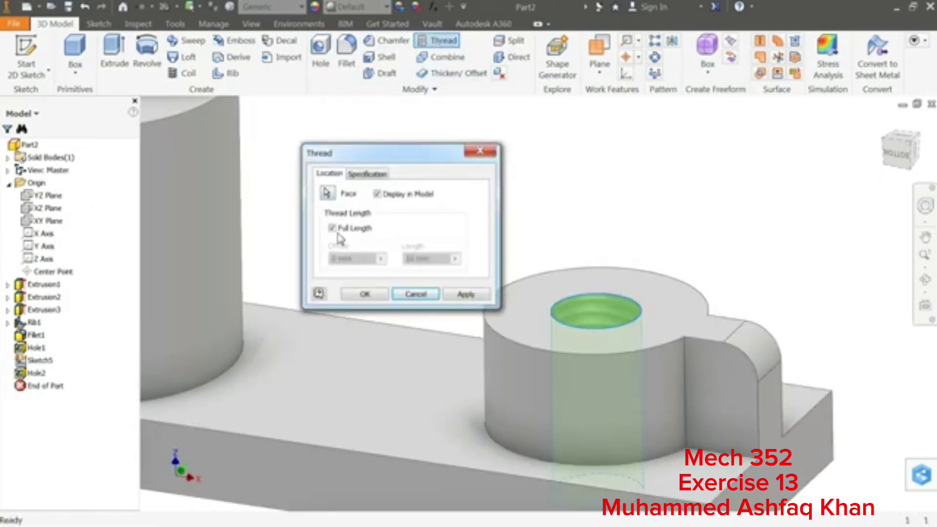
{"action": "left_click", "coordinate": [369, 176]}
{"action": "left_click", "coordinate": [367, 204]}
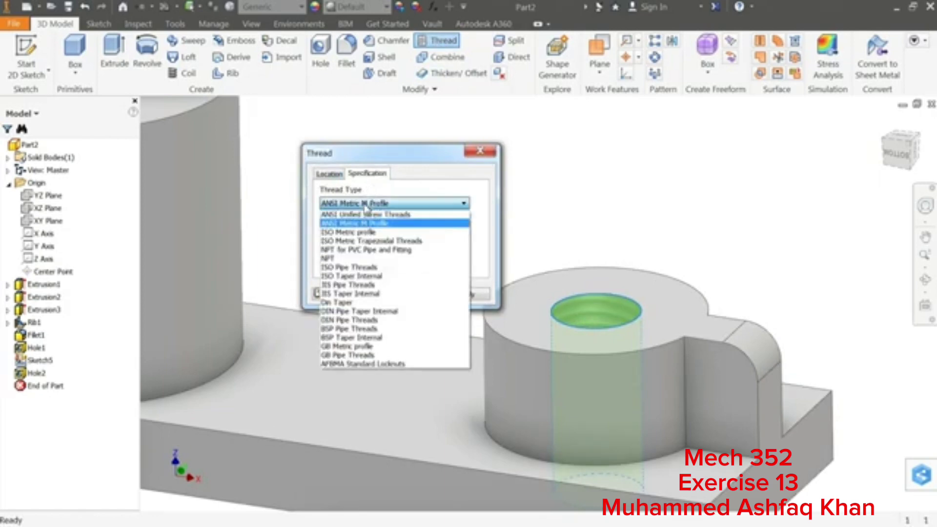
{"action": "left_click", "coordinate": [361, 213]}
{"action": "left_click", "coordinate": [353, 232]}
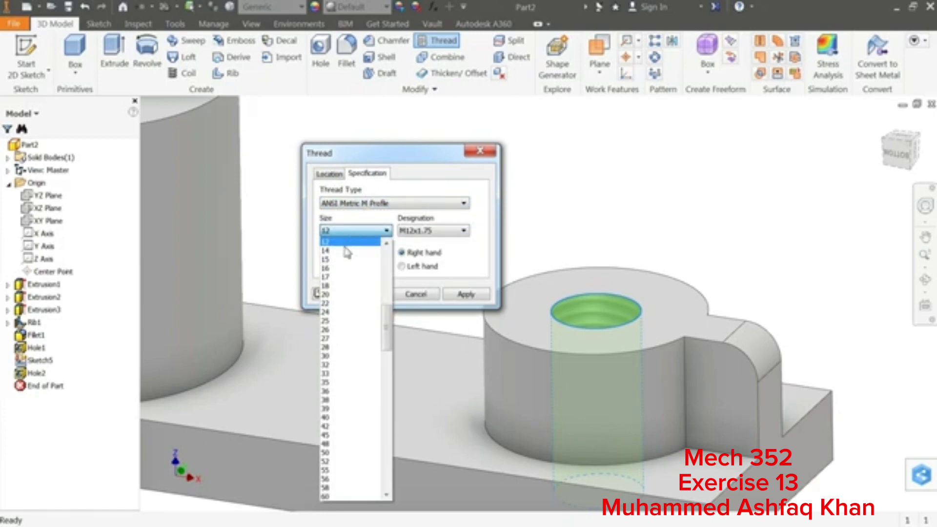
{"action": "left_click", "coordinate": [341, 251]}
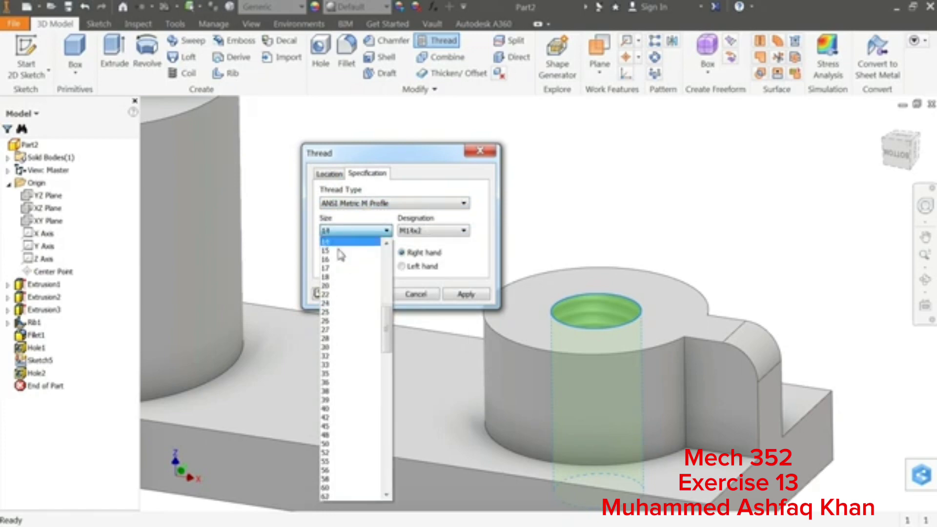
Set the thread designation to M14x2 with class 6H, create the thread, and end the Thread command.
{"action": "left_click", "coordinate": [412, 231]}
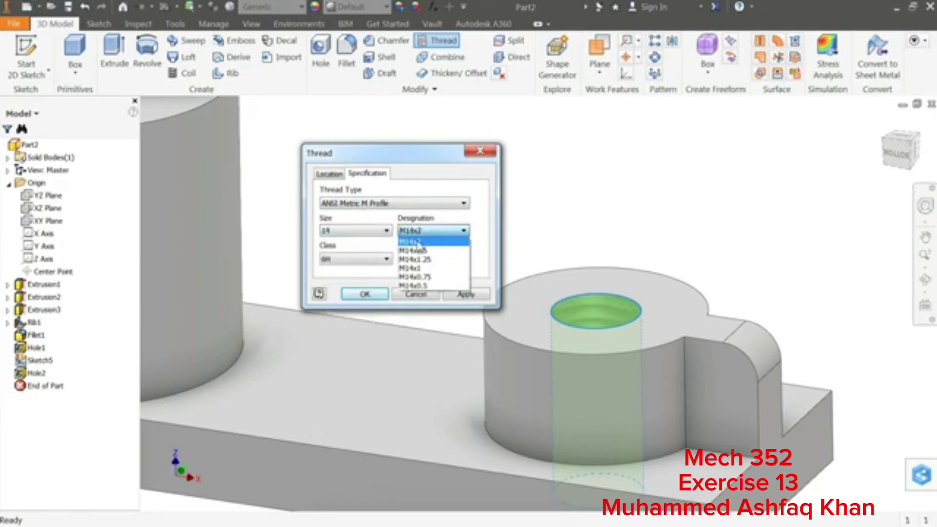
{"action": "left_click", "coordinate": [417, 239]}
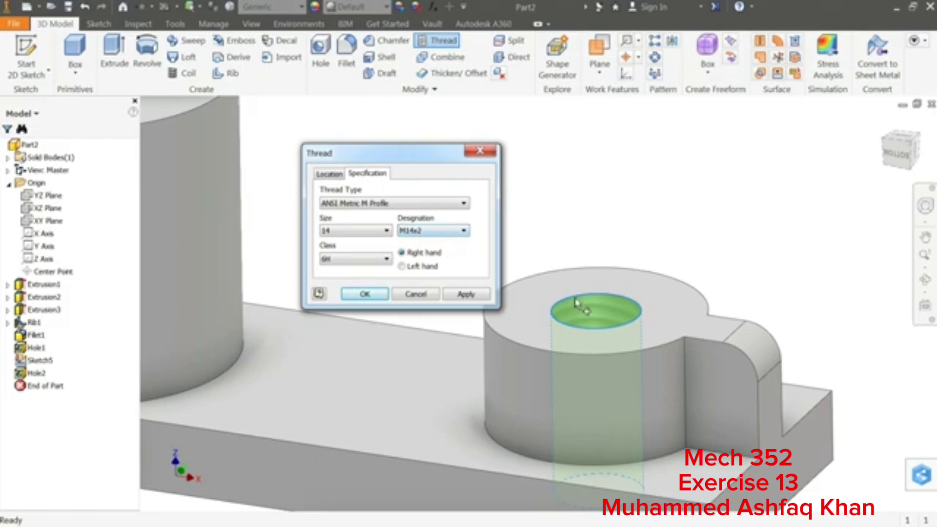
{"action": "left_click", "coordinate": [384, 260]}
{"action": "left_click", "coordinate": [379, 267]}
{"action": "left_click", "coordinate": [466, 294]}
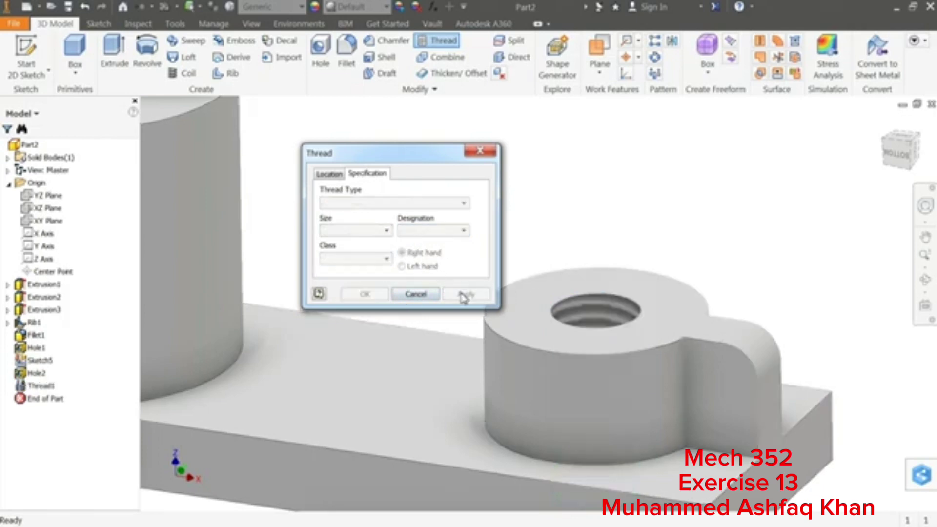
{"action": "left_click", "coordinate": [412, 298]}
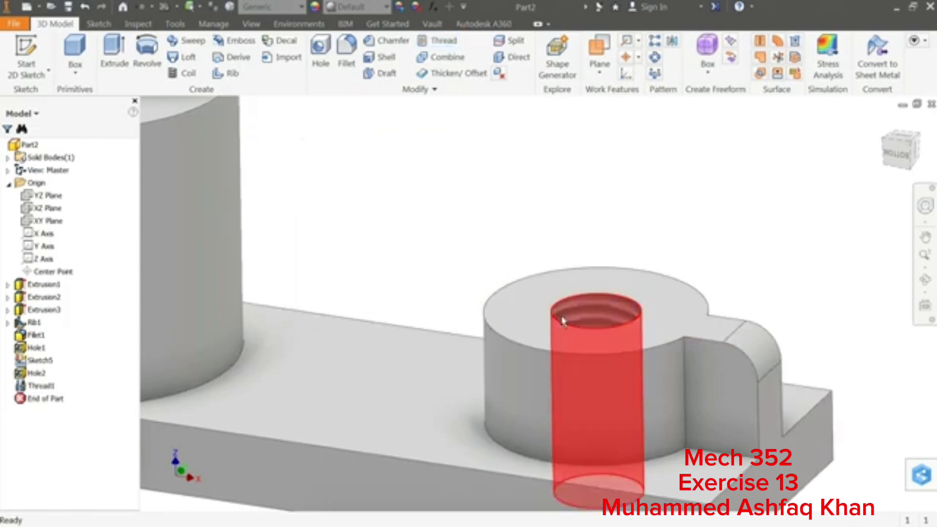
Inspect the threaded hole in a half section view cut at the XZ plane.
{"action": "scroll", "coordinate": [501, 193], "scroll_direction": "down", "scroll_amount": 5}
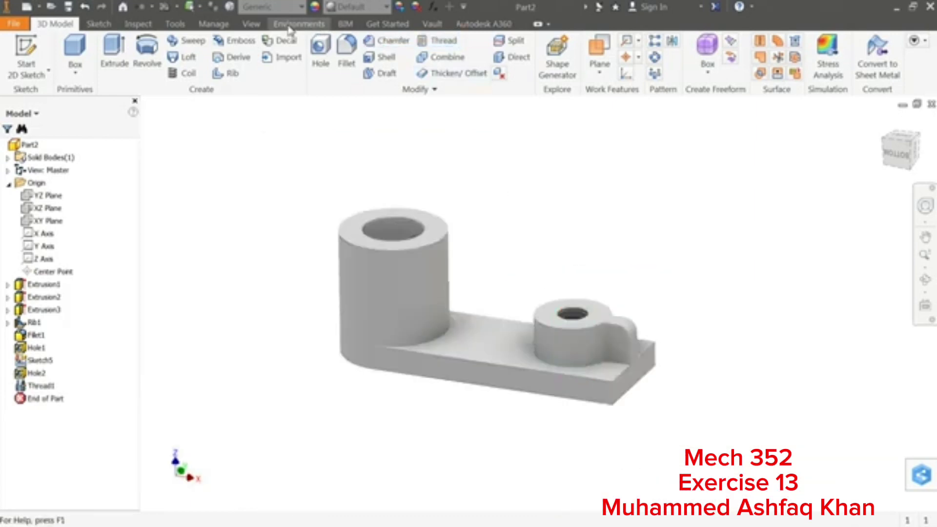
{"action": "left_click", "coordinate": [251, 23]}
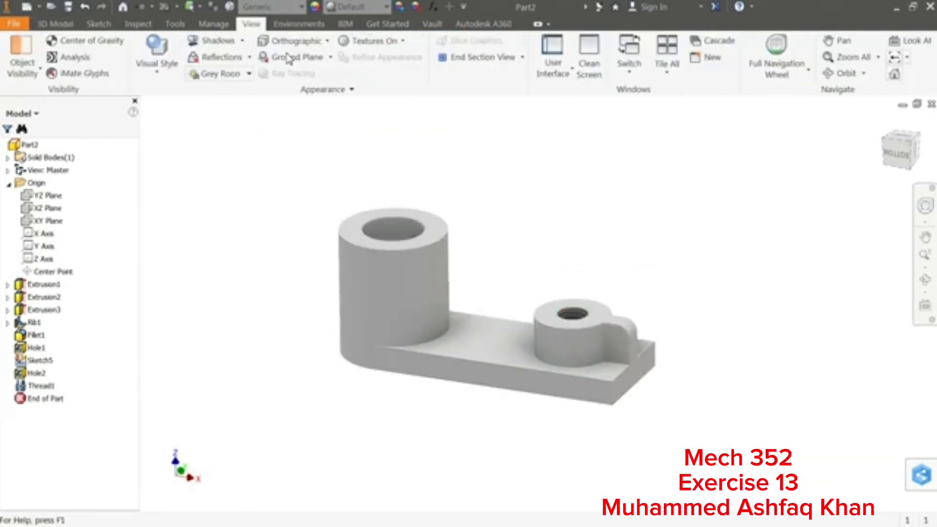
{"action": "left_click", "coordinate": [523, 57]}
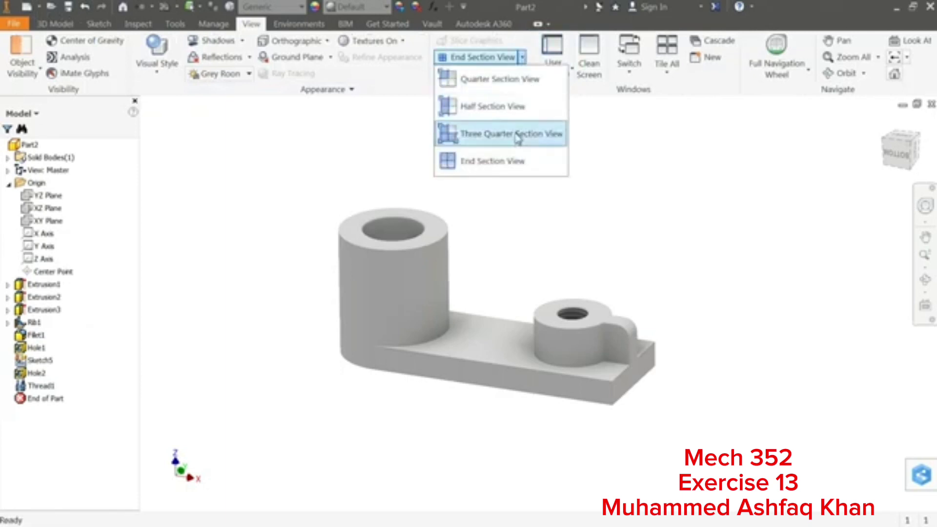
{"action": "left_click", "coordinate": [510, 106]}
{"action": "left_click", "coordinate": [49, 209]}
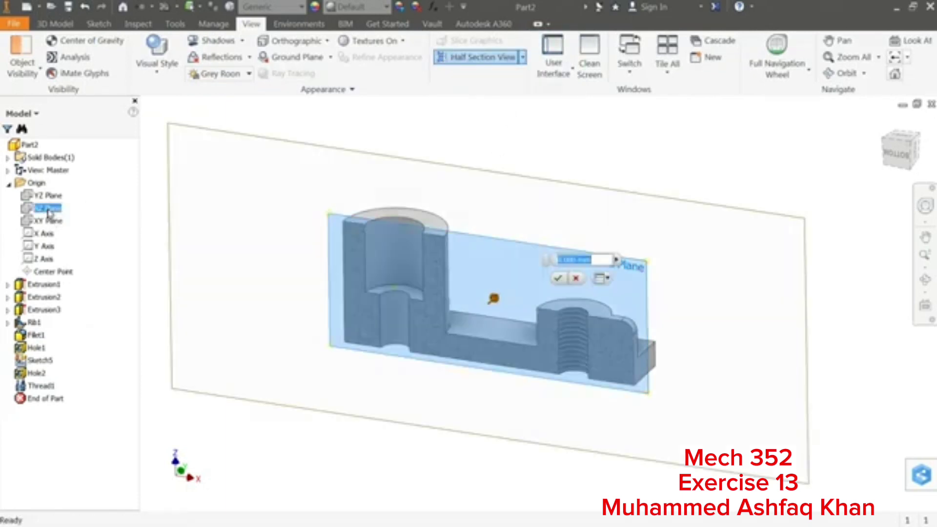
{"action": "left_click", "coordinate": [559, 287]}
{"action": "scroll", "coordinate": [534, 335], "scroll_direction": "up", "scroll_amount": 3}
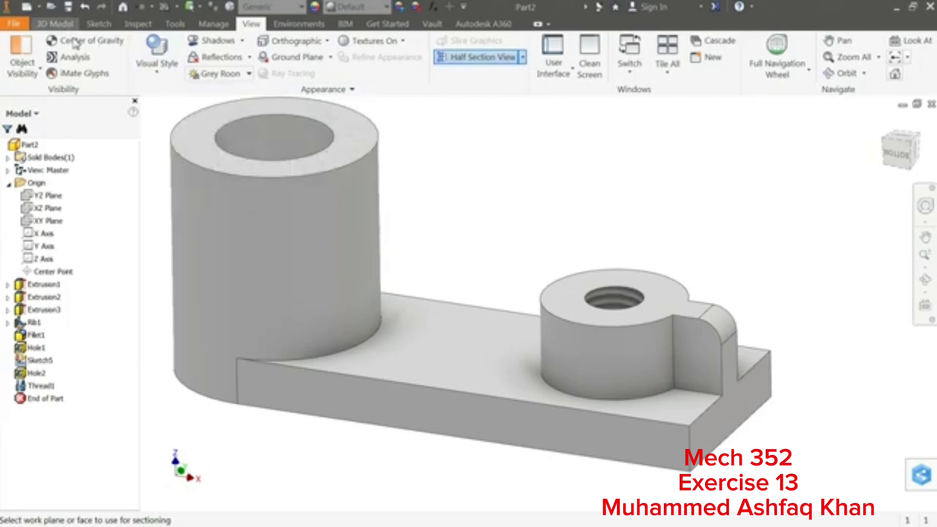
Check the lug with the cross hole on the Exercise 13 drawing in Windows Photo Viewer and return to the part.
{"action": "left_click", "coordinate": [55, 23]}
{"action": "key", "text": "alt+Tab"}
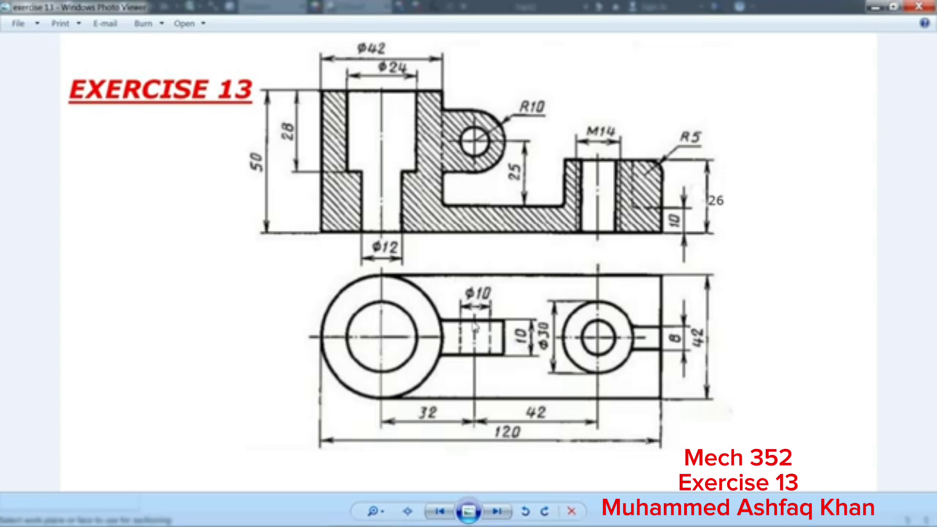
{"action": "left_click", "coordinate": [878, 7]}
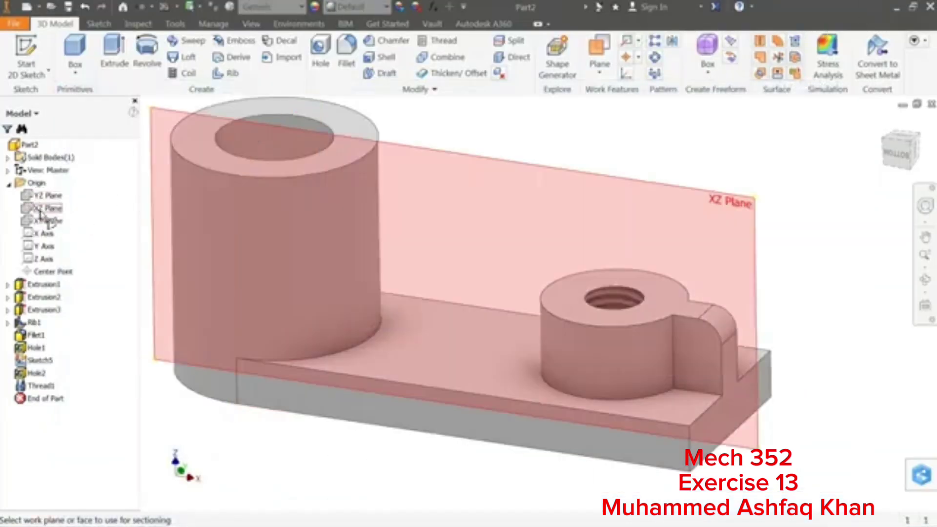
Show the part cut in half at the XZ plane again and end the section view.
{"action": "left_click", "coordinate": [57, 211]}
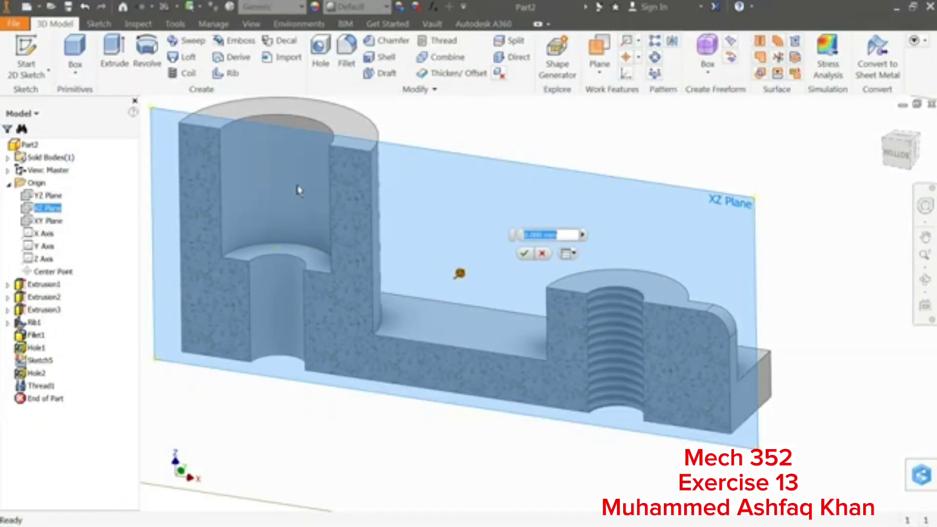
{"action": "key", "text": "Return"}
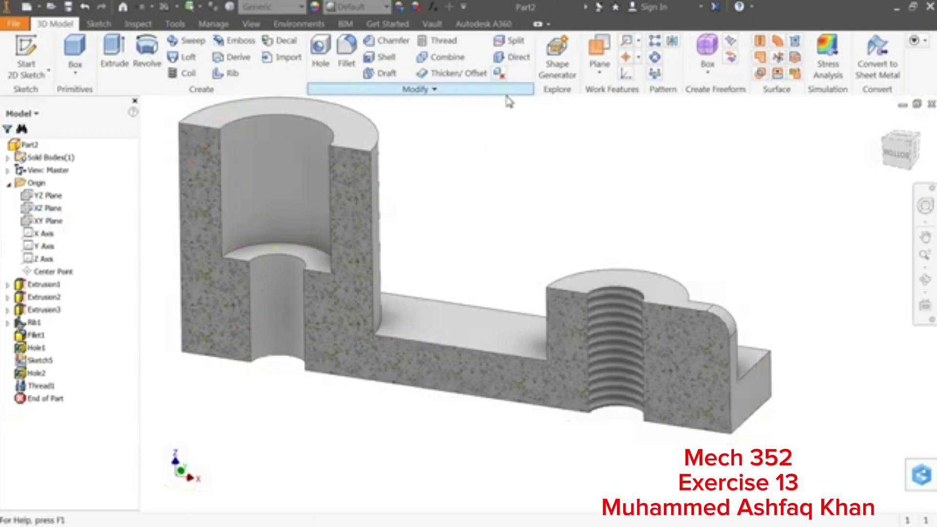
{"action": "left_click", "coordinate": [251, 24]}
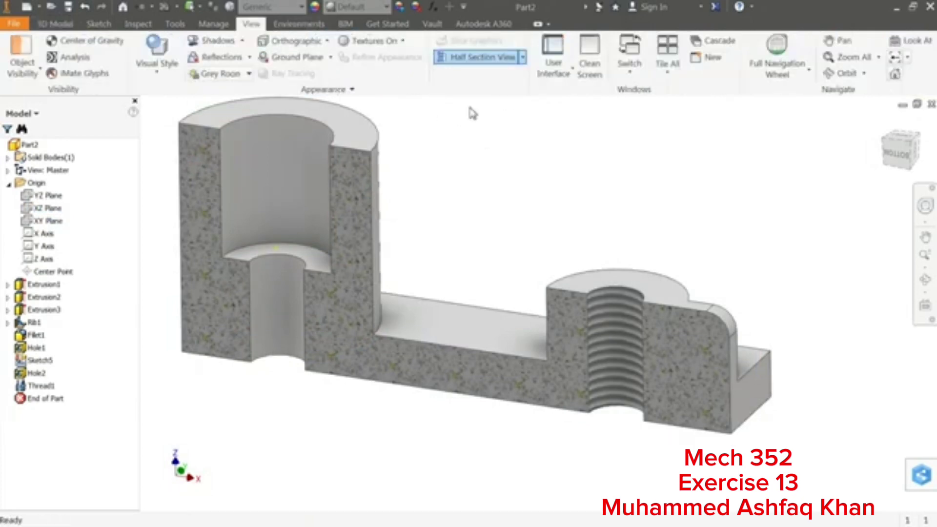
{"action": "left_click", "coordinate": [523, 57]}
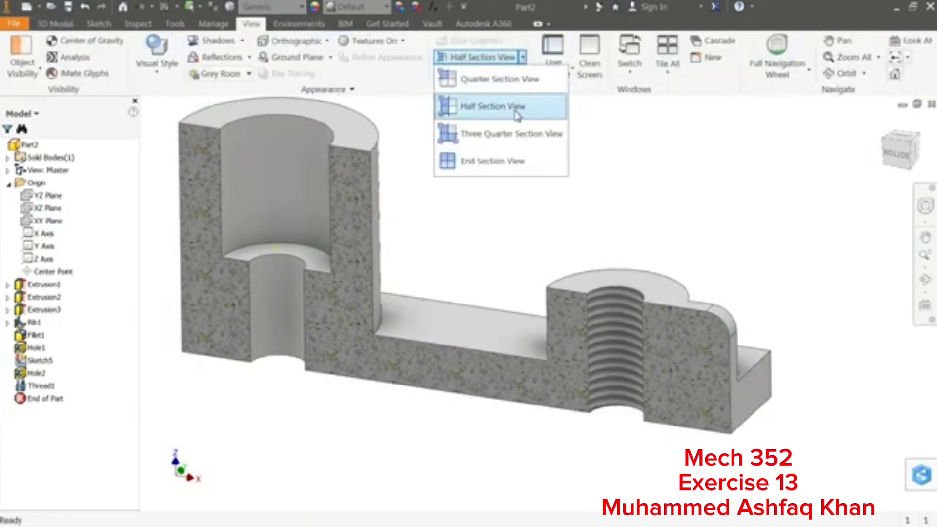
{"action": "left_click", "coordinate": [503, 163]}
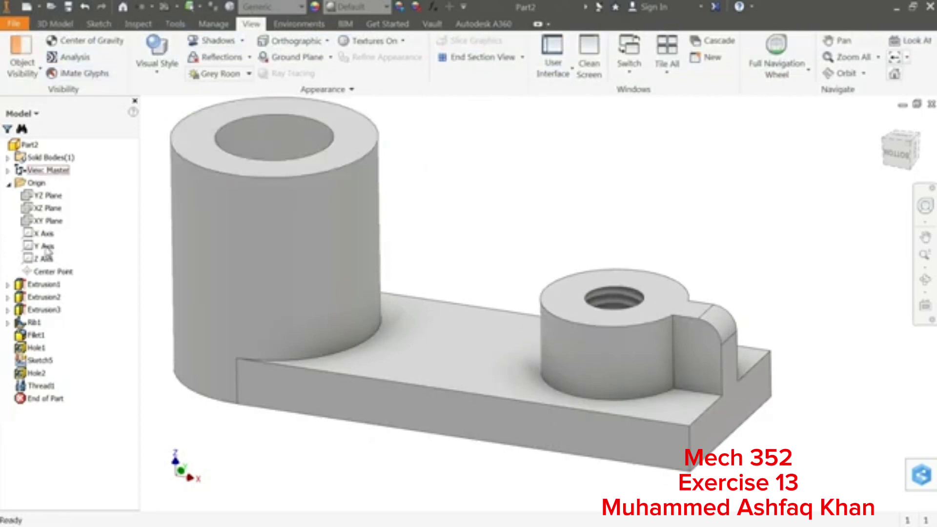
Start a sketch on the XZ plane and draw a 20 mm diameter circle between the tall cylinder and the threaded boss.
{"action": "left_click", "coordinate": [49, 209]}
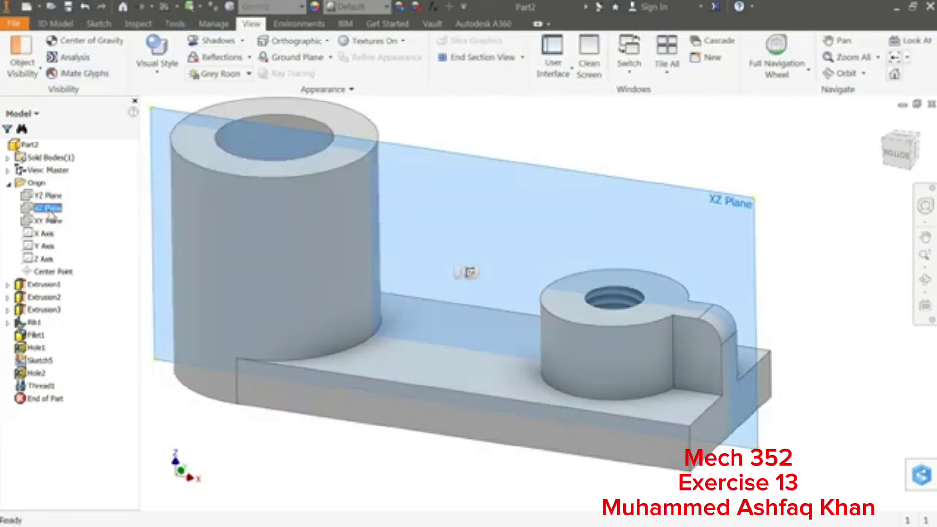
{"action": "left_click", "coordinate": [470, 273]}
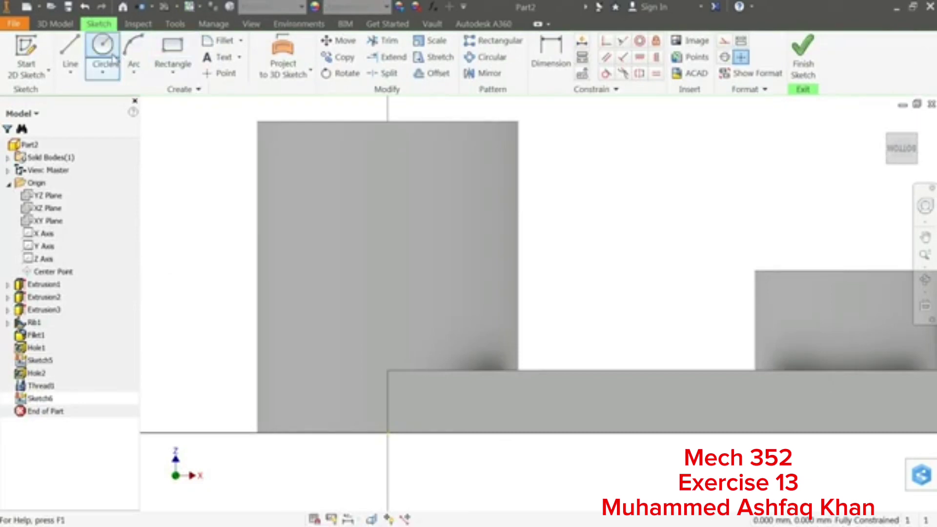
{"action": "left_click", "coordinate": [102, 49]}
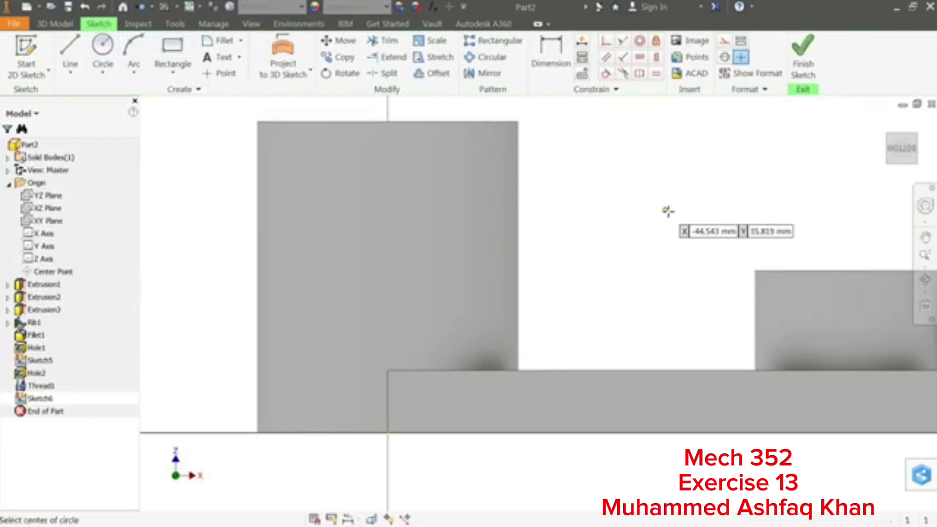
{"action": "left_click", "coordinate": [637, 181]}
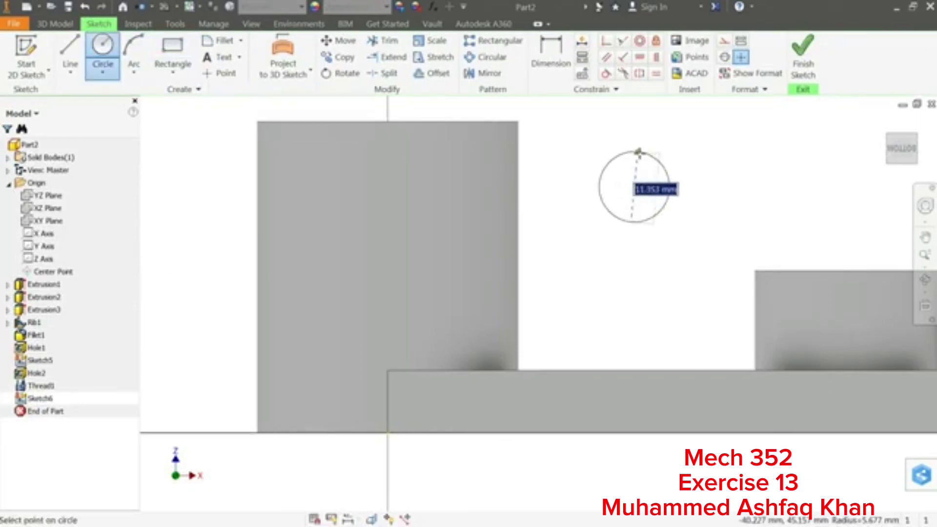
{"action": "type", "text": "10"}
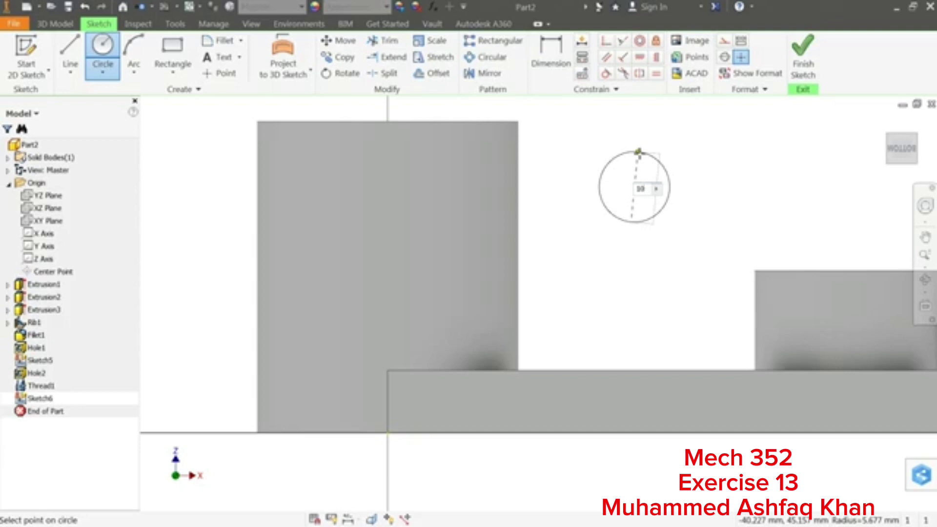
{"action": "key", "text": "Return"}
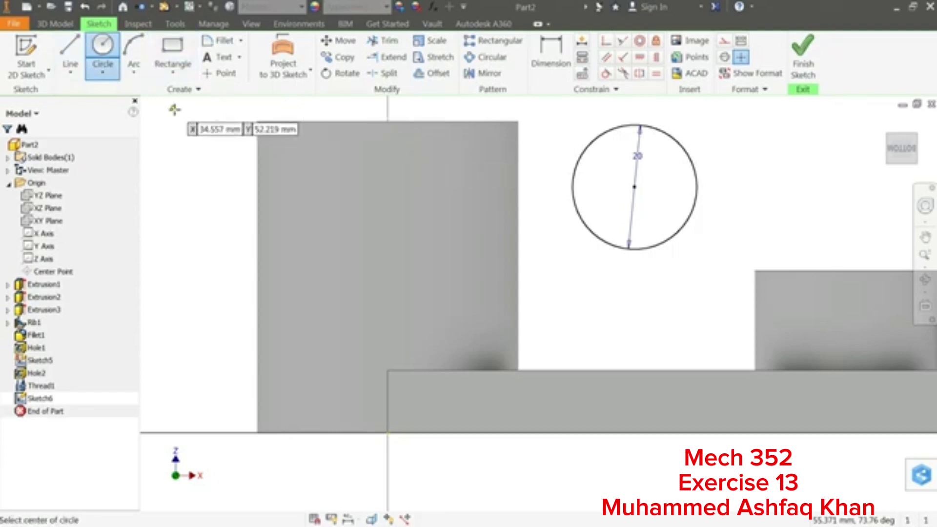
{"action": "key", "text": "Escape"}
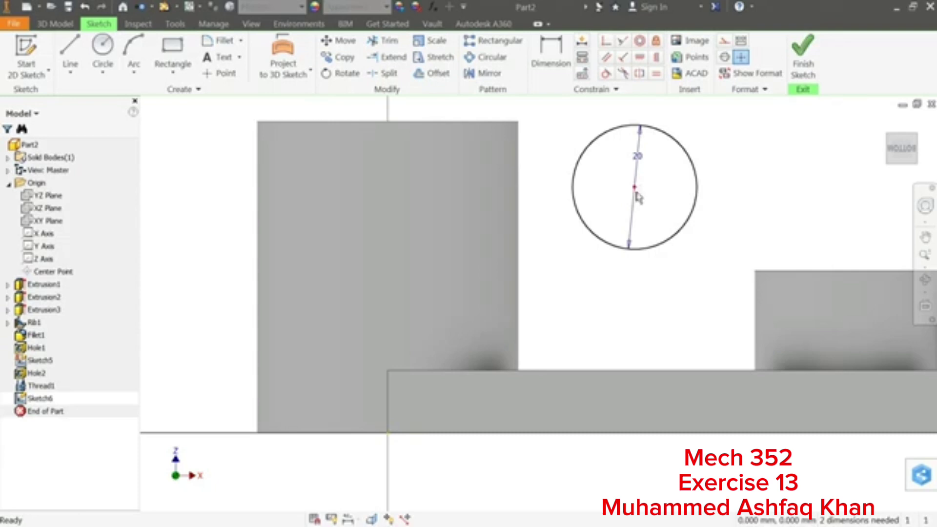
{"action": "left_click_drag", "start_coordinate": [636, 192], "coordinate": [622, 225]}
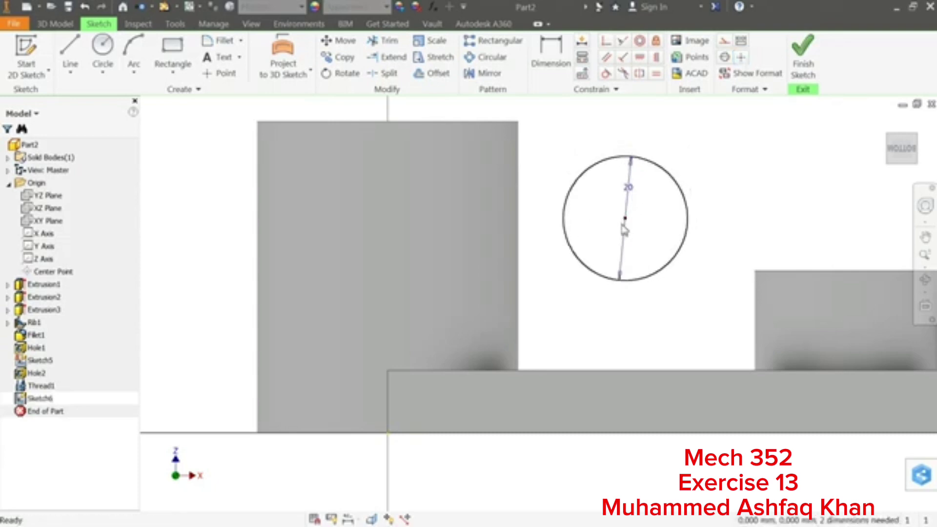
Draw three connected lines from the circle's top into the tall cylinder, straight down, and back to the circle's bottom.
{"action": "left_click", "coordinate": [71, 49]}
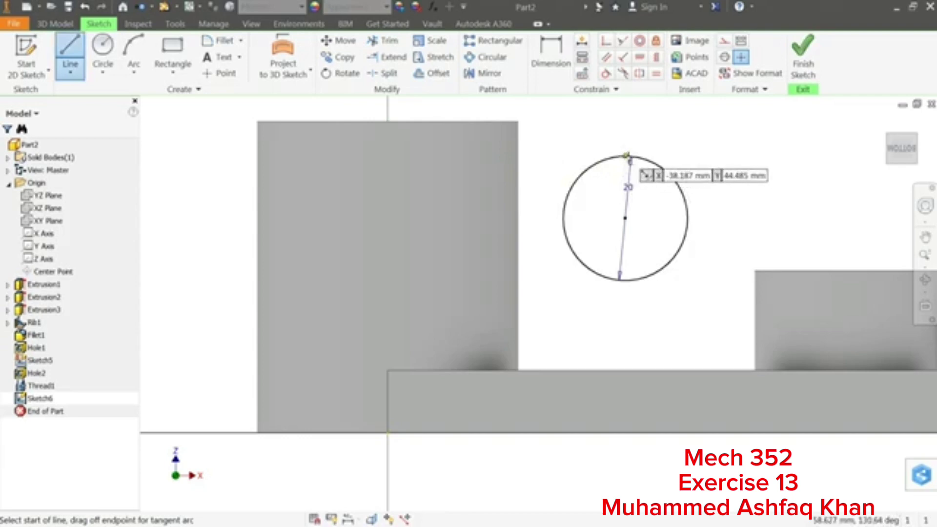
{"action": "left_click", "coordinate": [629, 156]}
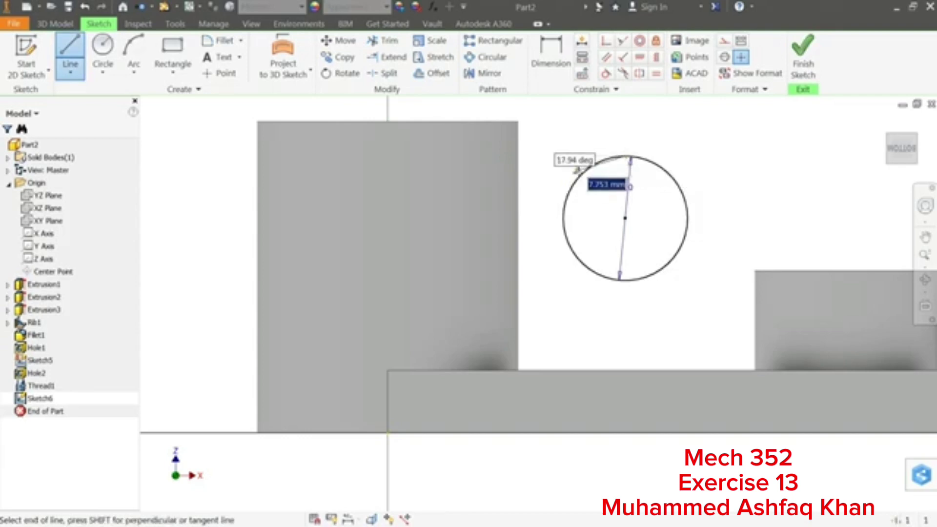
{"action": "left_click", "coordinate": [485, 156]}
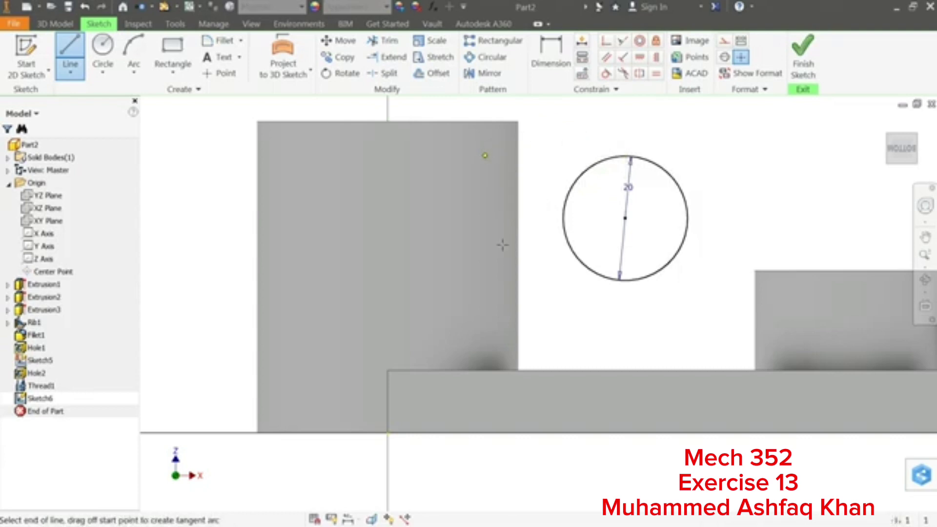
{"action": "left_click", "coordinate": [485, 280]}
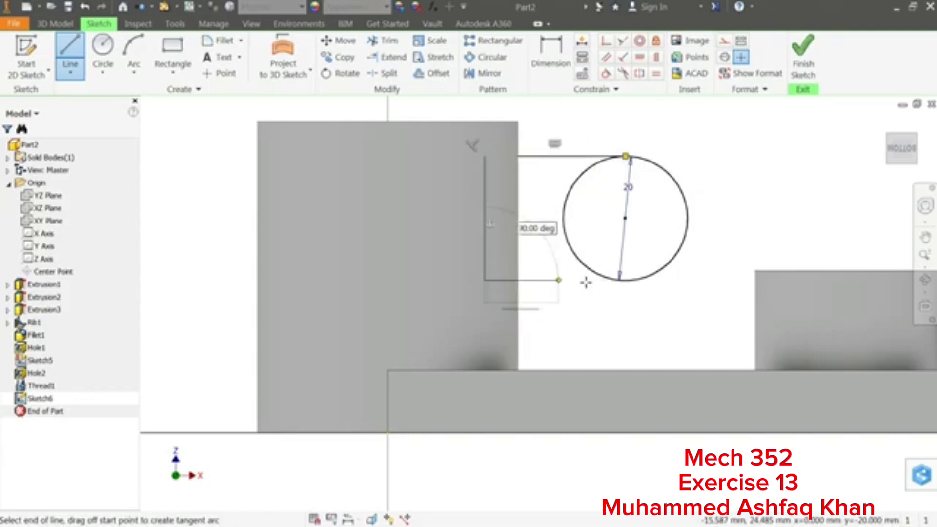
{"action": "left_click", "coordinate": [627, 280]}
{"action": "right_click", "coordinate": [604, 313]}
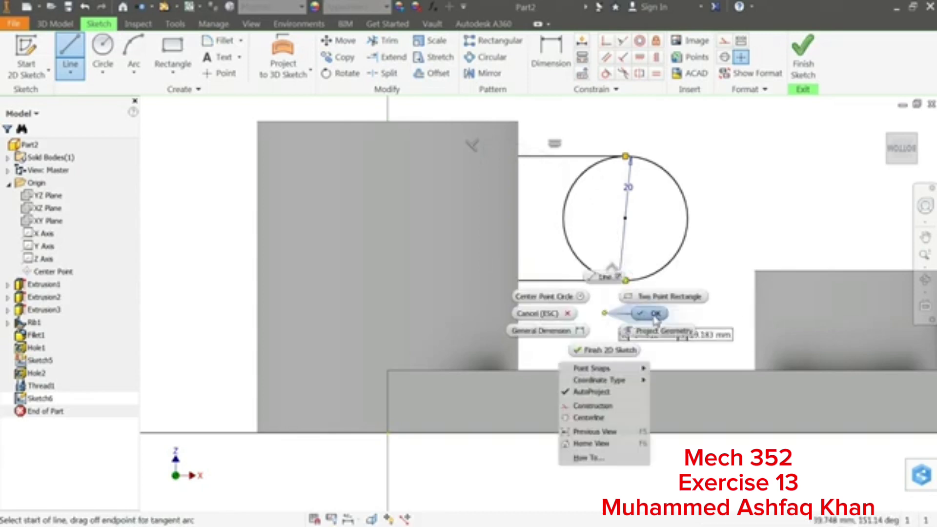
{"action": "left_click", "coordinate": [655, 315]}
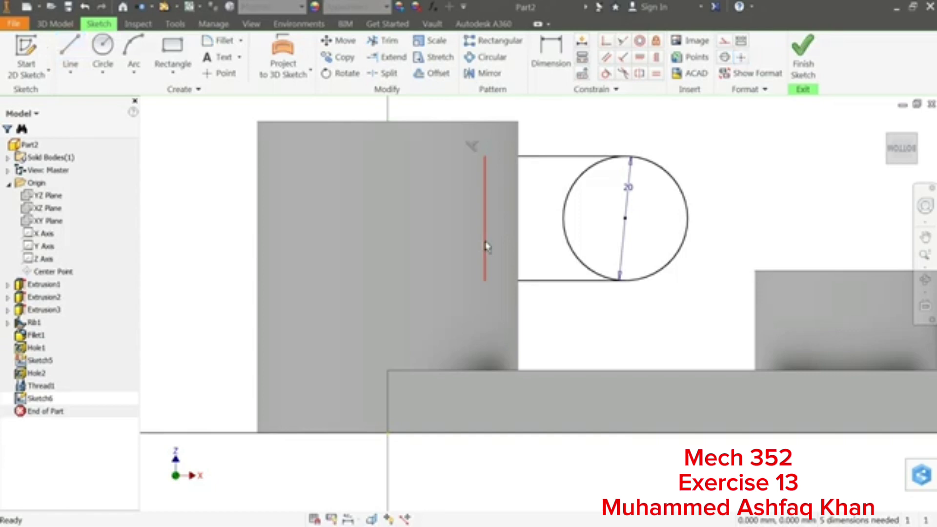
{"action": "left_click", "coordinate": [657, 58]}
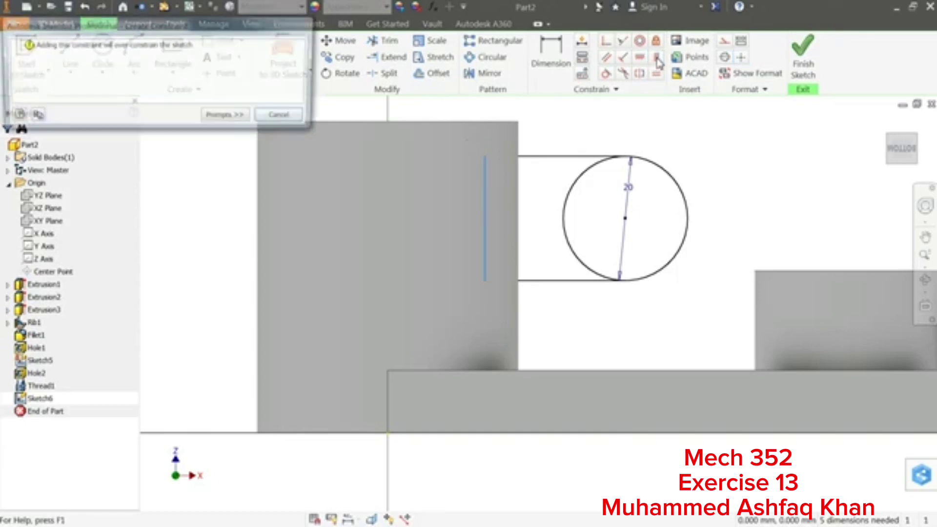
{"action": "left_click", "coordinate": [283, 118]}
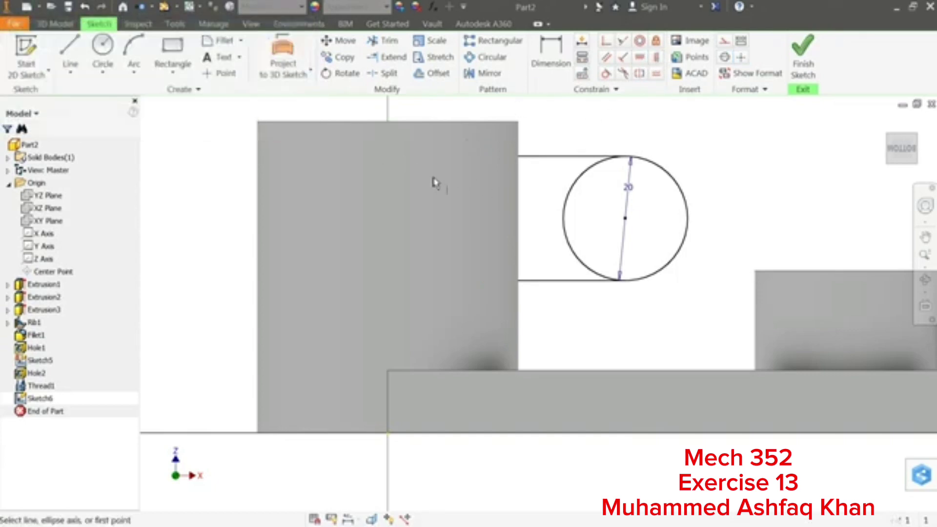
Dimension the circle's centre 32 mm horizontally from the base plate's end edge at the cylinder axis.
{"action": "left_click", "coordinate": [551, 66]}
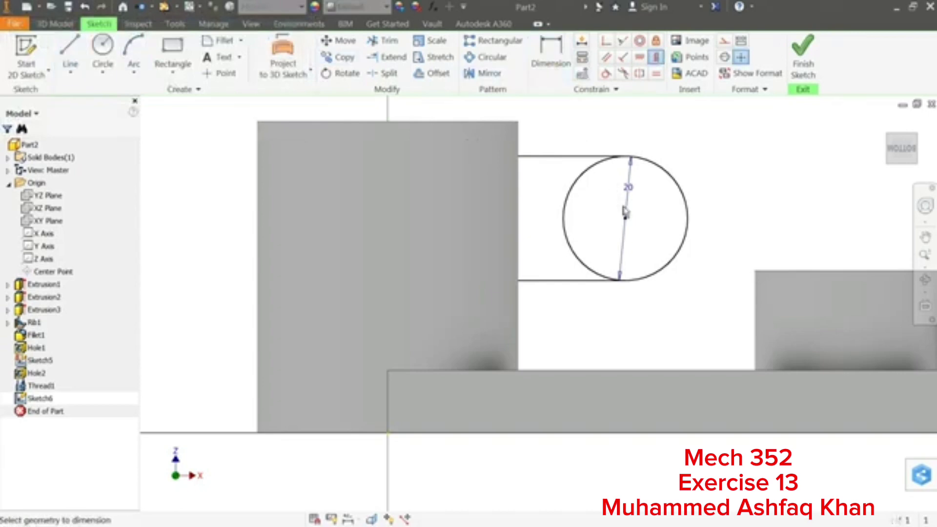
{"action": "left_click", "coordinate": [389, 428]}
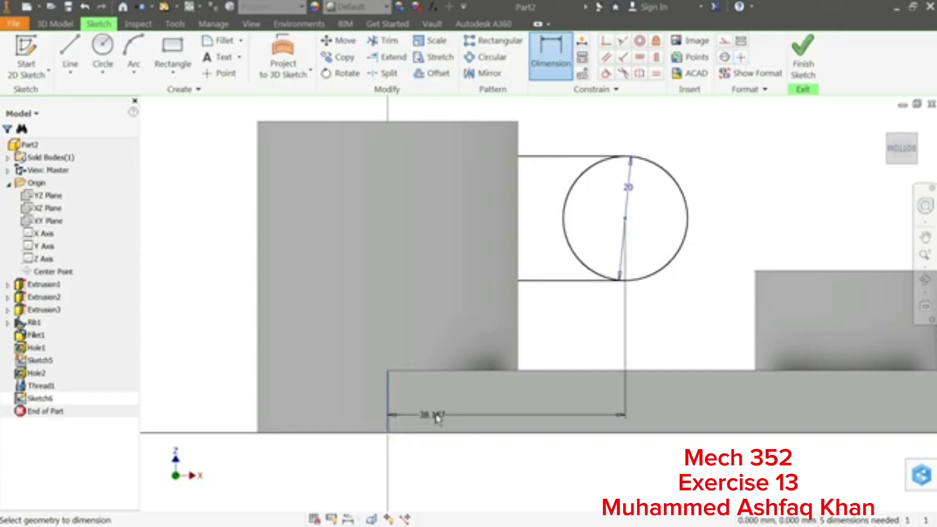
{"action": "scroll", "coordinate": [457, 403], "scroll_direction": "up", "scroll_amount": 4}
{"action": "left_click", "coordinate": [489, 438]}
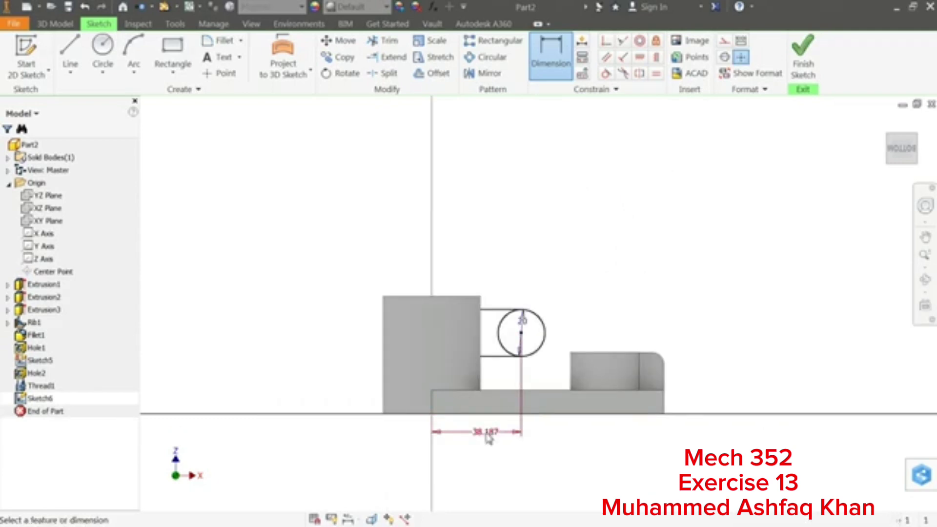
{"action": "type", "text": "32"}
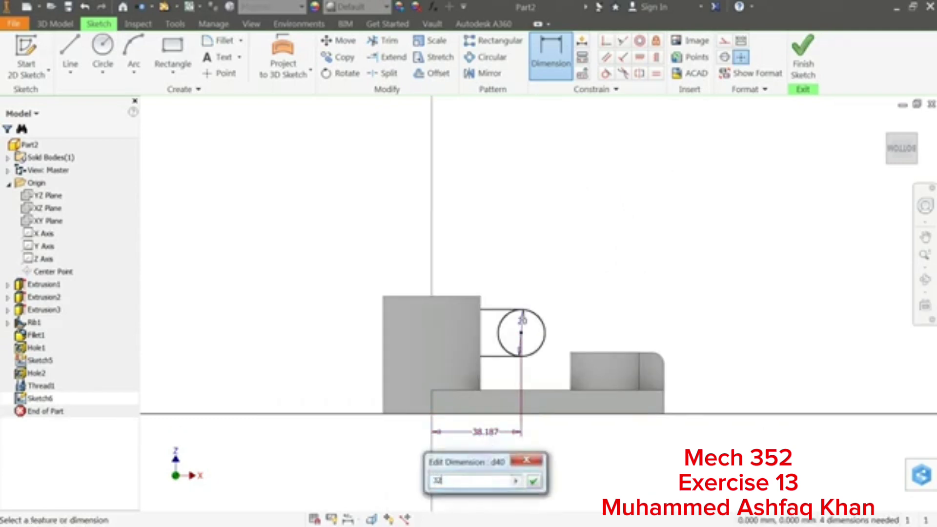
{"action": "key", "text": "Return"}
Dimension the circle's centre 25 mm above the base plate's top face.
{"action": "scroll", "coordinate": [506, 372], "scroll_direction": "up", "scroll_amount": 5}
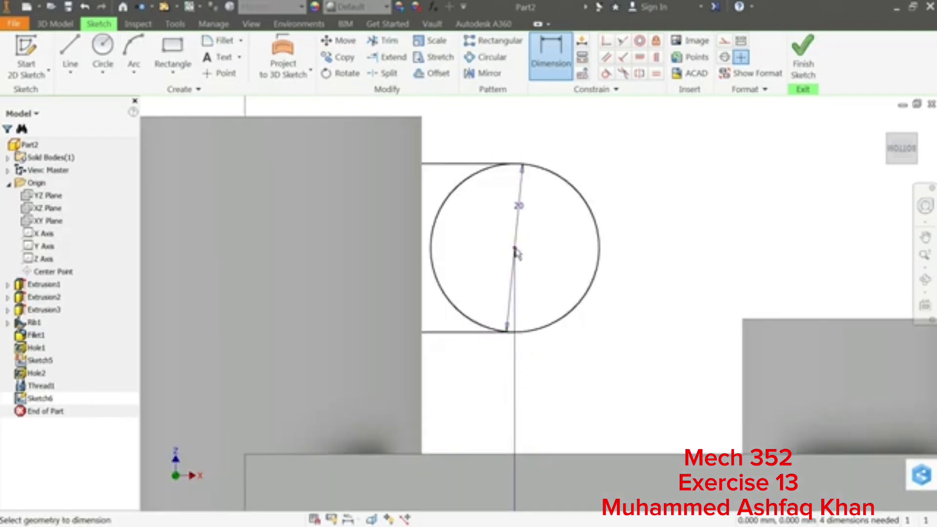
{"action": "left_click", "coordinate": [579, 456]}
{"action": "left_click", "coordinate": [660, 351]}
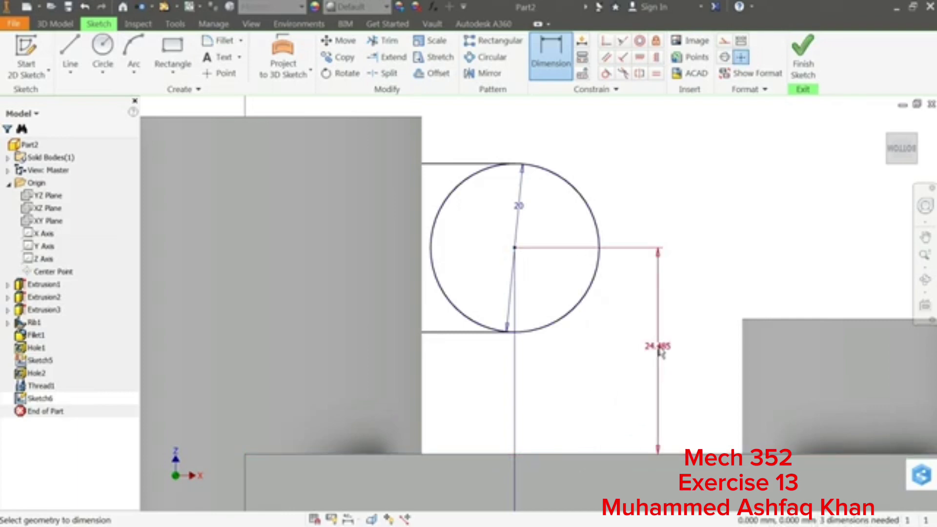
{"action": "type", "text": "25"}
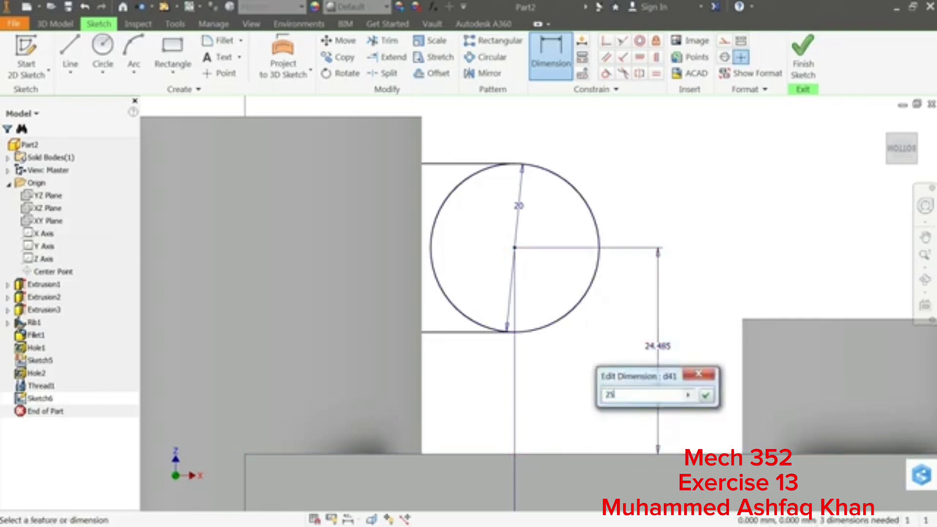
{"action": "key", "text": "Return"}
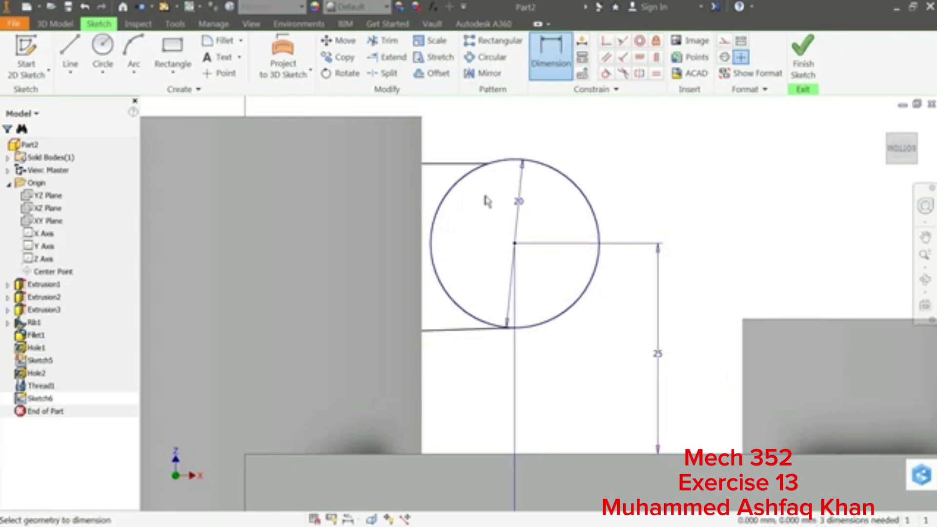
Make the upper lug line tangent to the circle and constrain the lower lug line horizontal.
{"action": "left_click", "coordinate": [606, 73]}
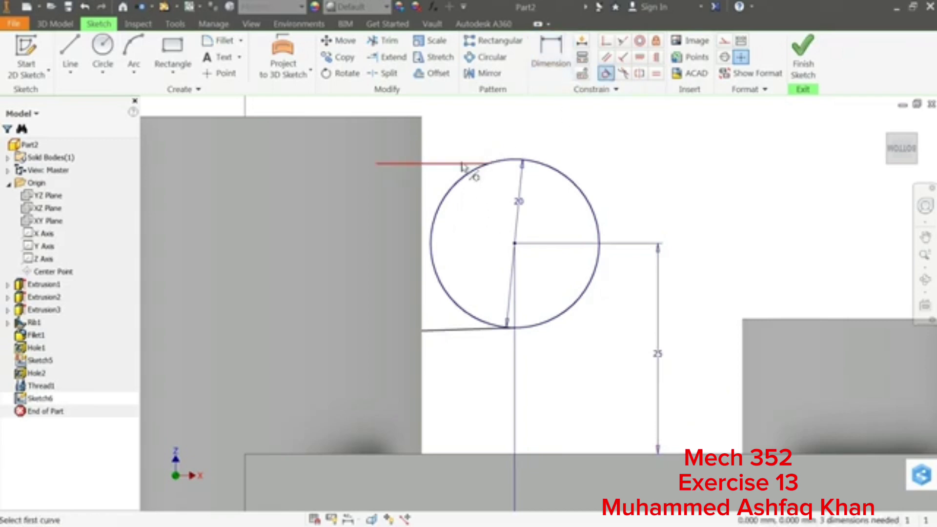
{"action": "left_click", "coordinate": [470, 168]}
{"action": "left_click", "coordinate": [509, 164]}
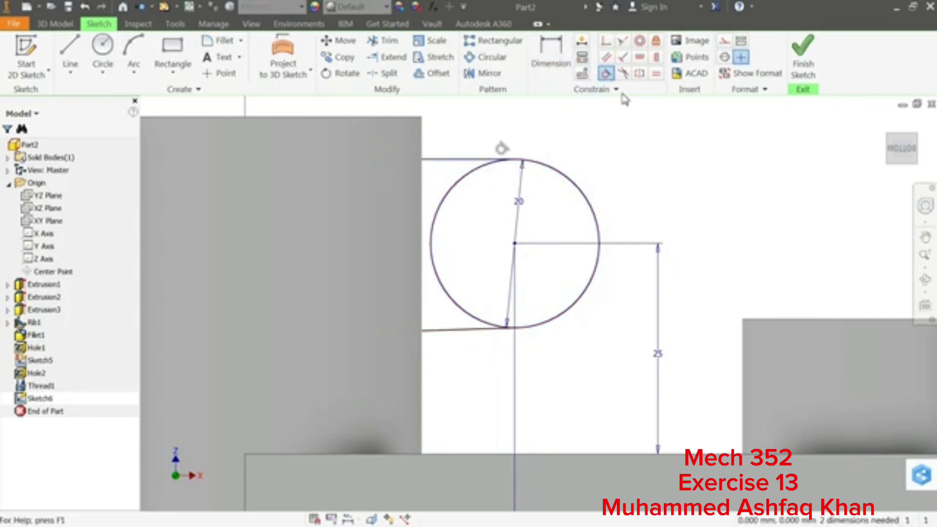
{"action": "left_click", "coordinate": [639, 58]}
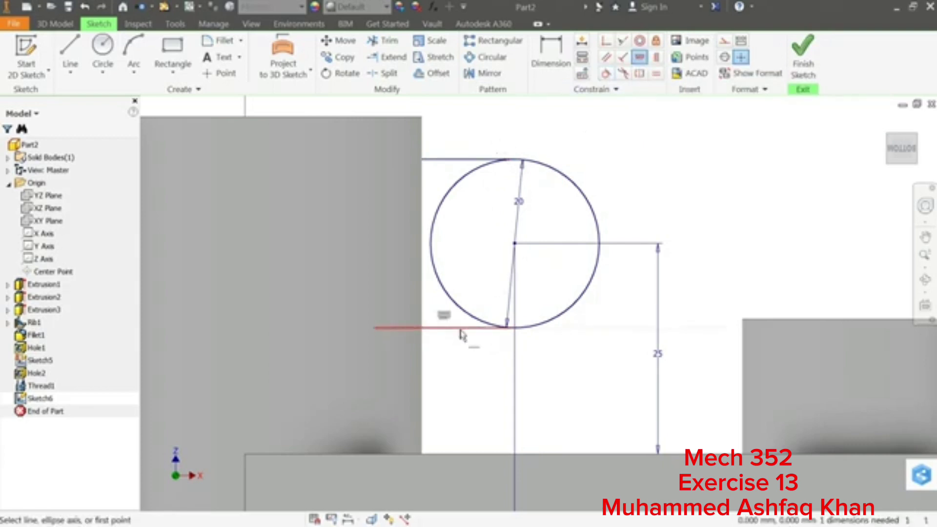
Try to apply a vertical constraint to the lug profile's closing line inside the tall cylinder.
{"action": "left_click", "coordinate": [658, 58]}
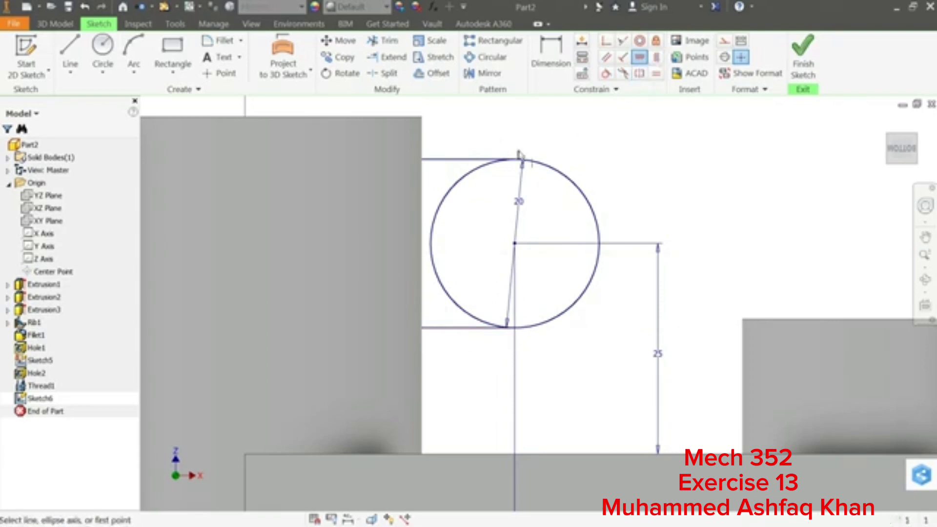
{"action": "left_click", "coordinate": [374, 228]}
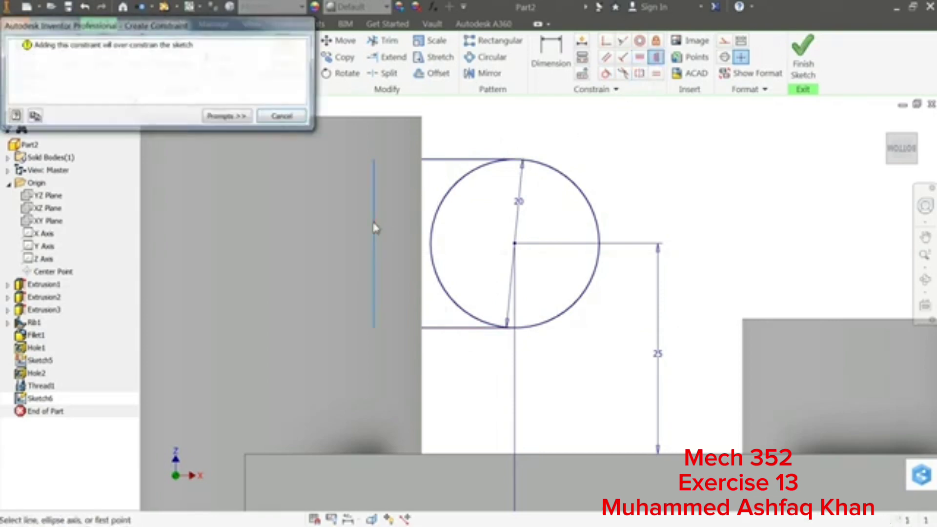
{"action": "left_click", "coordinate": [288, 122]}
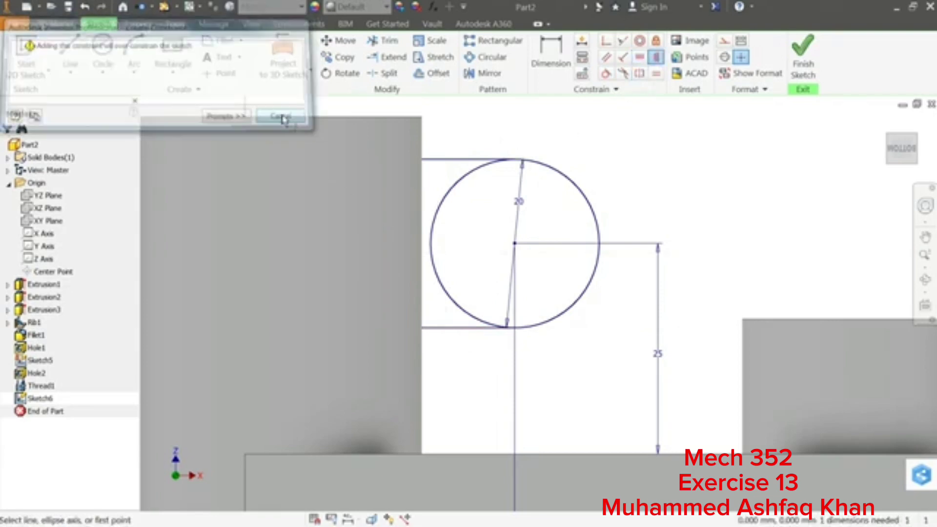
Dimension the lower lug line's length to 15 mm.
{"action": "left_click", "coordinate": [552, 71]}
{"action": "scroll", "coordinate": [530, 166], "scroll_direction": "down", "scroll_amount": 4}
{"action": "scroll", "coordinate": [536, 211], "scroll_direction": "up", "scroll_amount": 3}
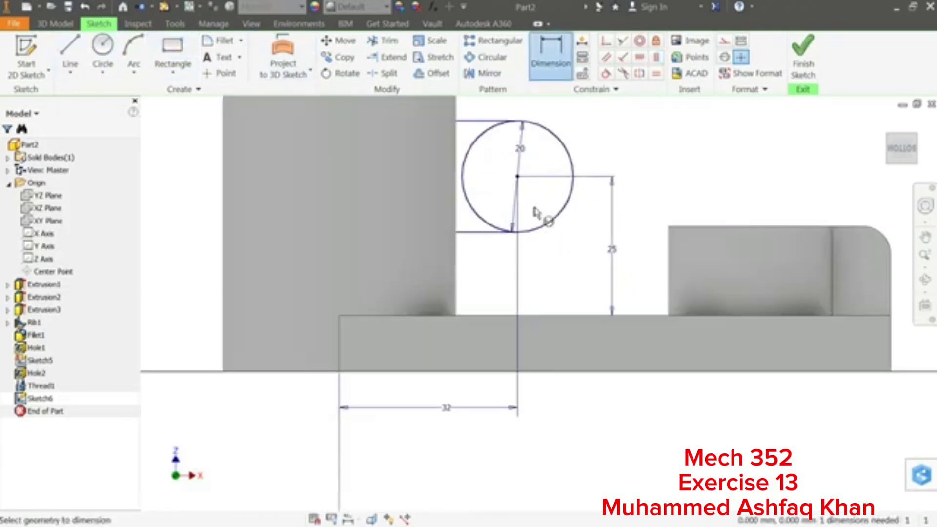
{"action": "left_click", "coordinate": [476, 238]}
{"action": "scroll", "coordinate": [472, 244], "scroll_direction": "down", "scroll_amount": 4}
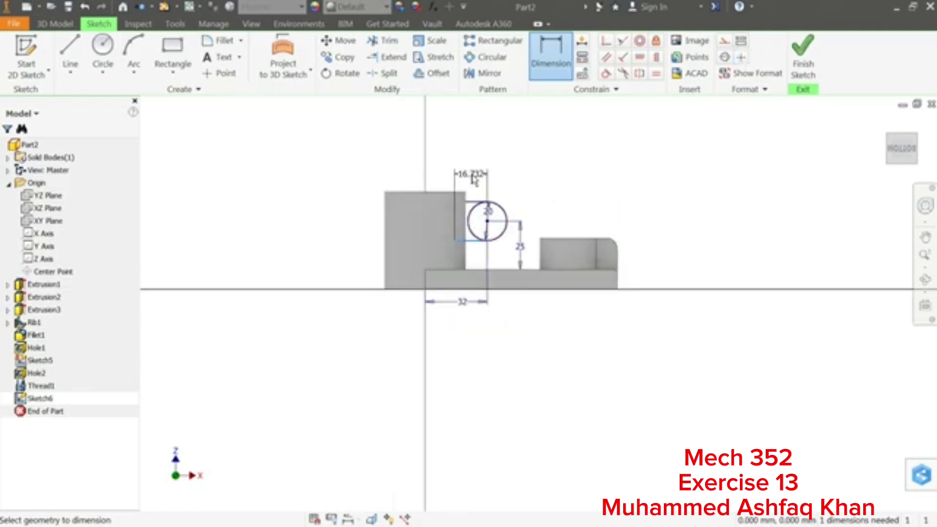
{"action": "left_click", "coordinate": [474, 180]}
{"action": "type", "text": "25"}
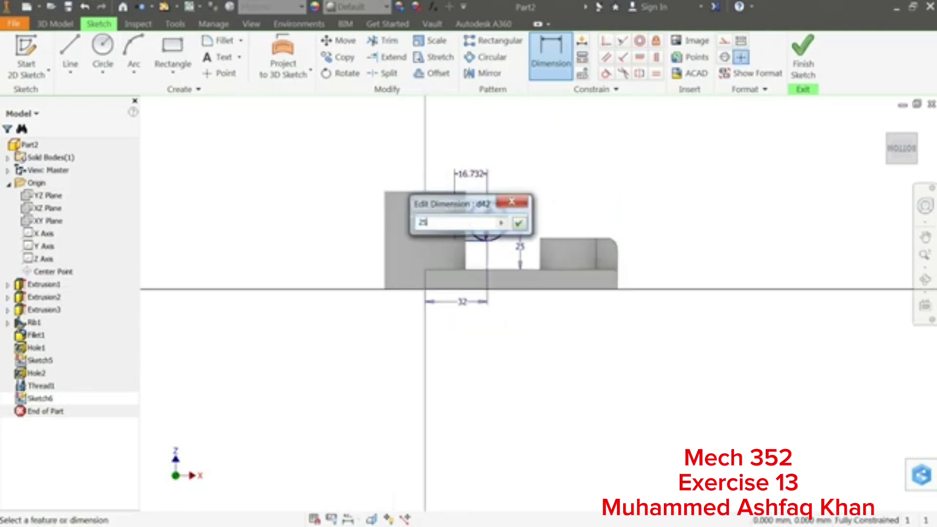
{"action": "type", "text": "5"}
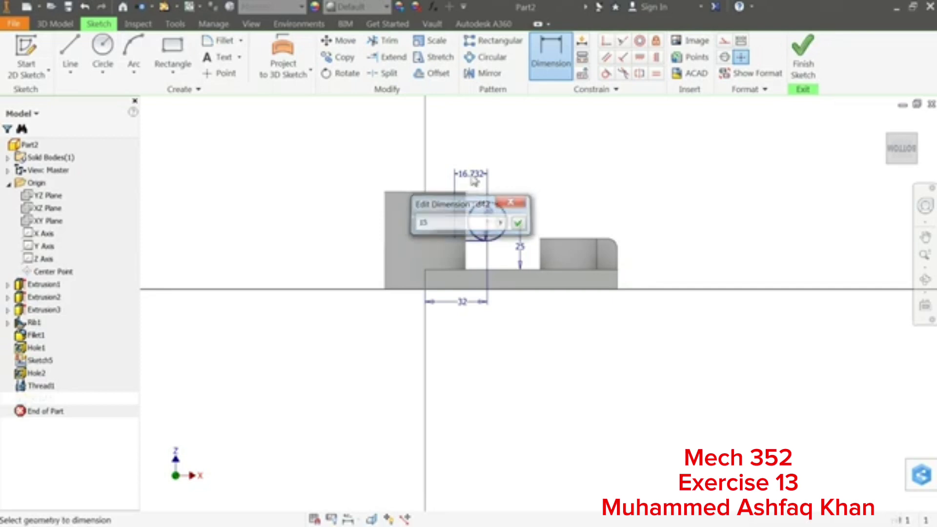
{"action": "key", "text": "Return"}
{"action": "scroll", "coordinate": [518, 246], "scroll_direction": "up", "scroll_amount": 3}
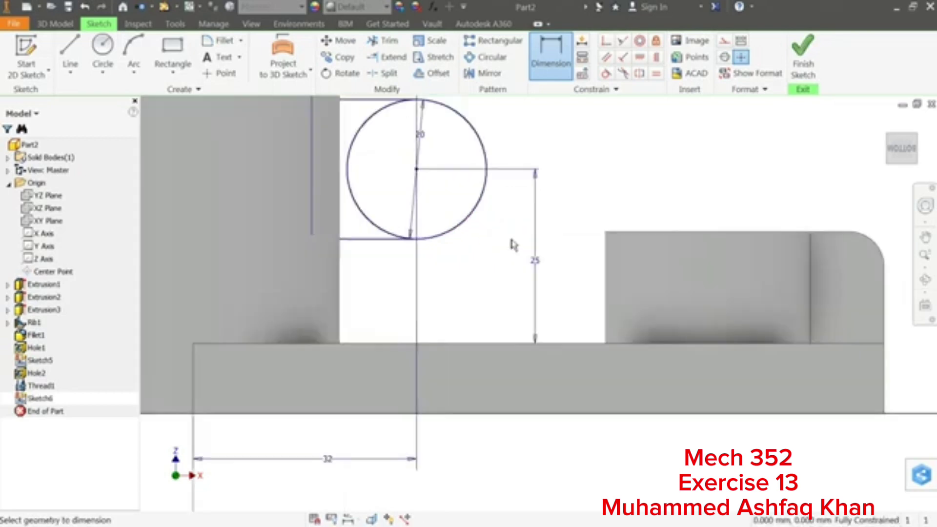
Finish the lug sketch and extrude the whole rounded lug profile 10 mm symmetrically about the sketch plane.
{"action": "scroll", "coordinate": [513, 245], "scroll_direction": "down", "scroll_amount": 2}
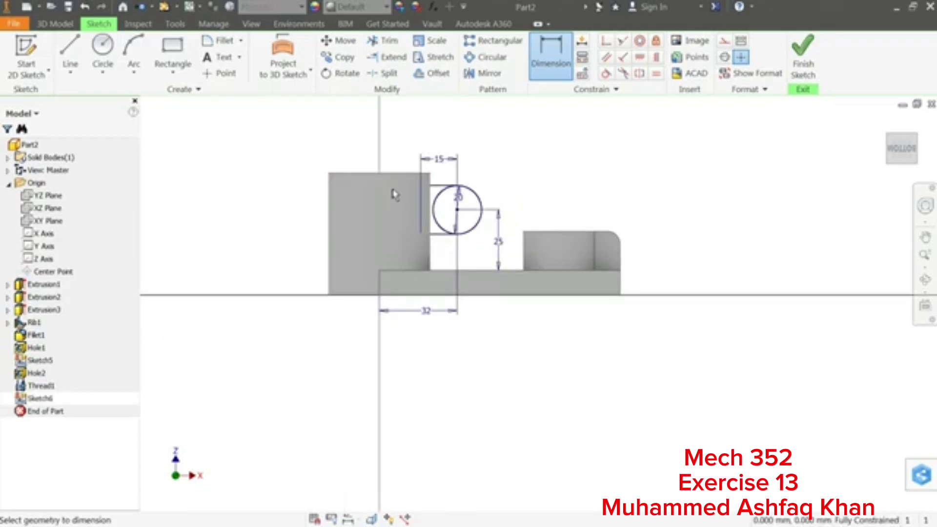
{"action": "scroll", "coordinate": [395, 195], "scroll_direction": "up", "scroll_amount": 3}
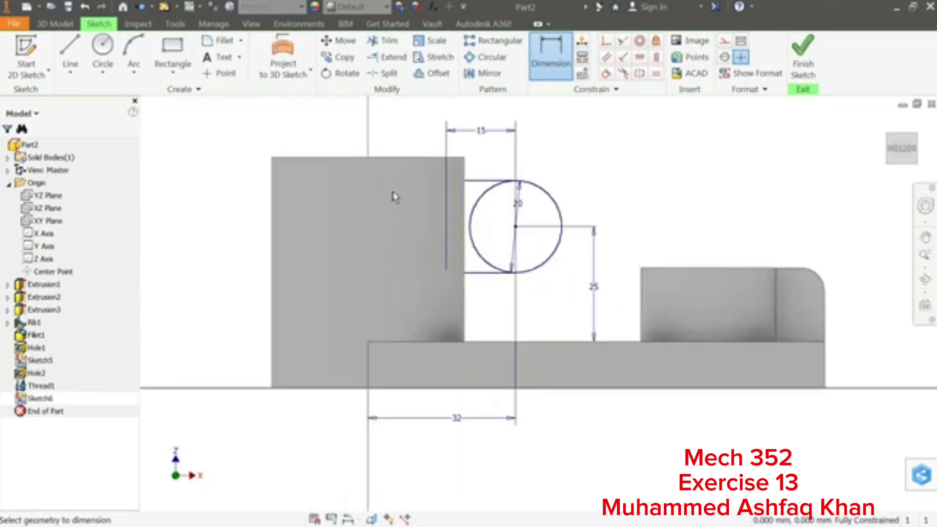
{"action": "left_click", "coordinate": [804, 57]}
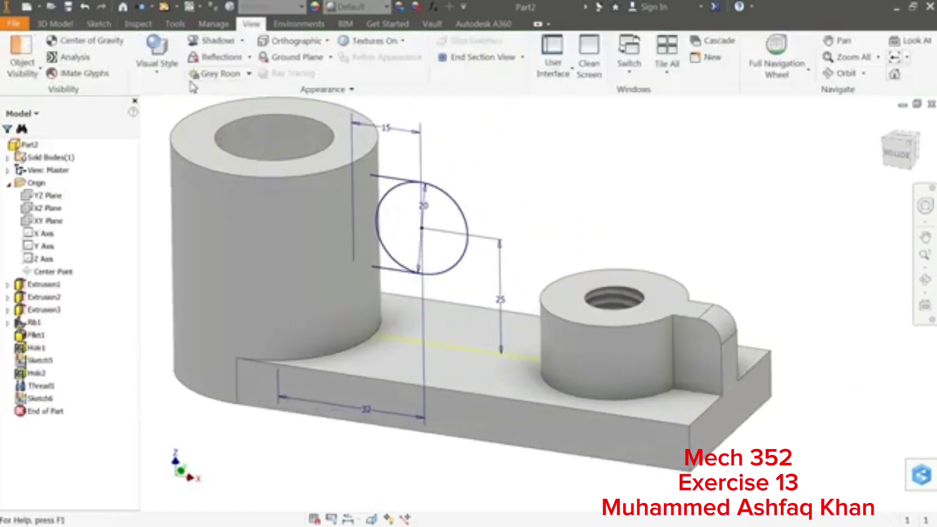
{"action": "left_click", "coordinate": [55, 24]}
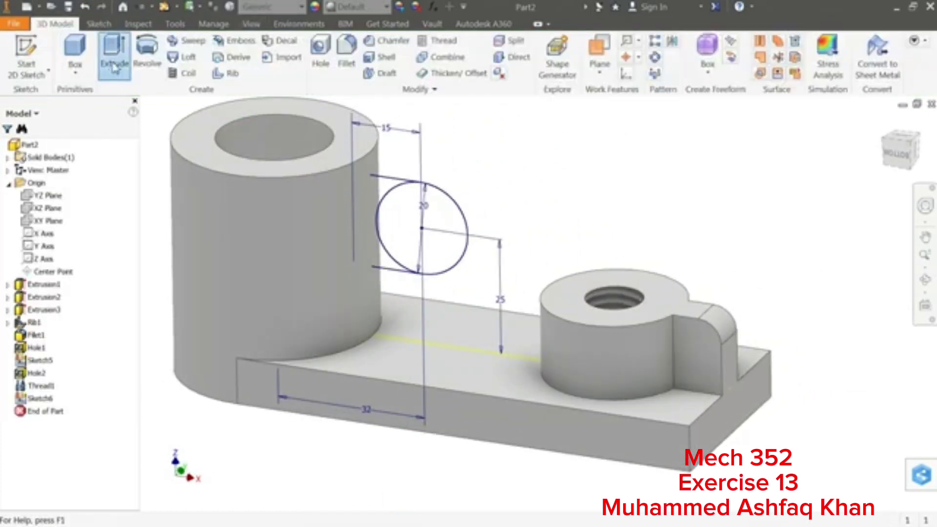
{"action": "left_click", "coordinate": [113, 49]}
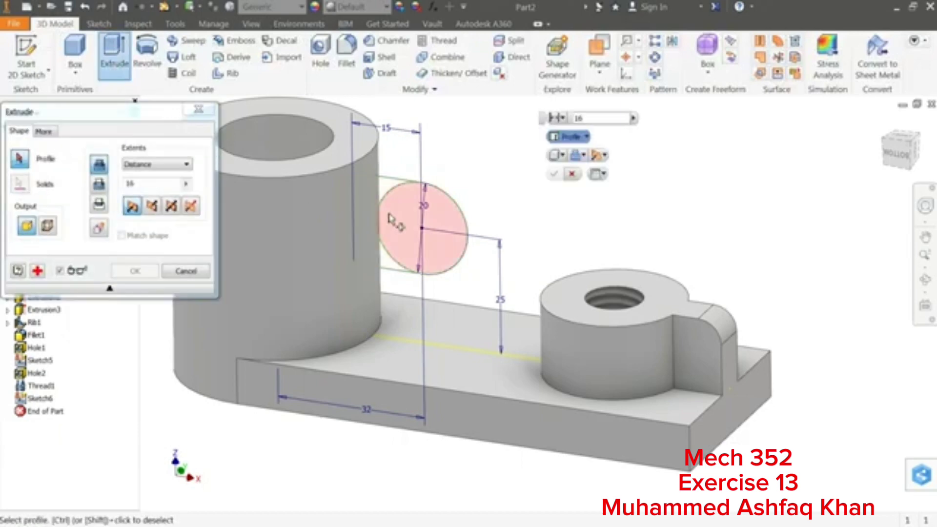
{"action": "left_click", "coordinate": [394, 211]}
{"action": "left_click", "coordinate": [379, 205]}
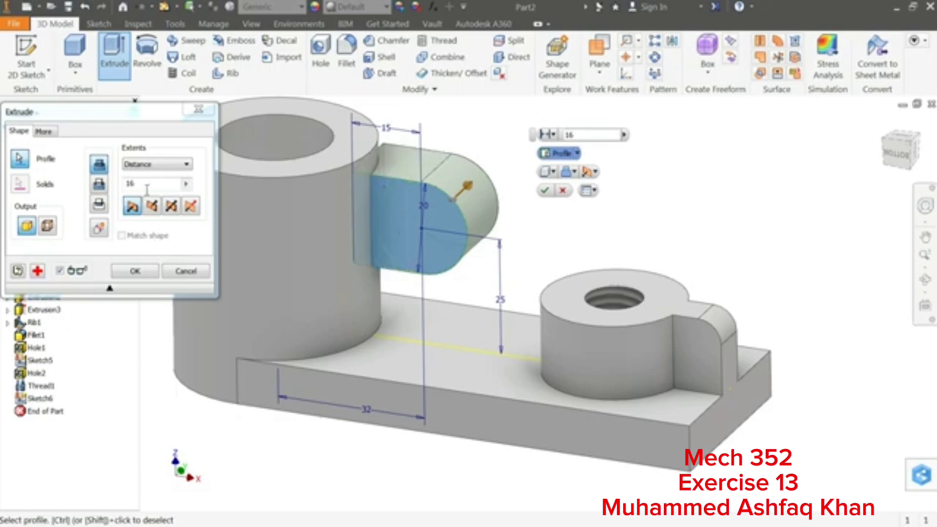
{"action": "double_click", "coordinate": [147, 188]}
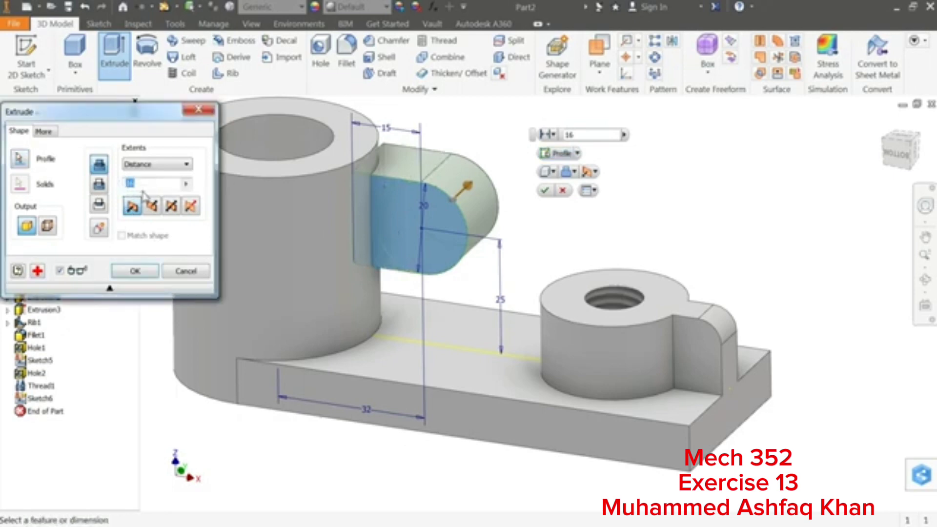
{"action": "left_click", "coordinate": [171, 207]}
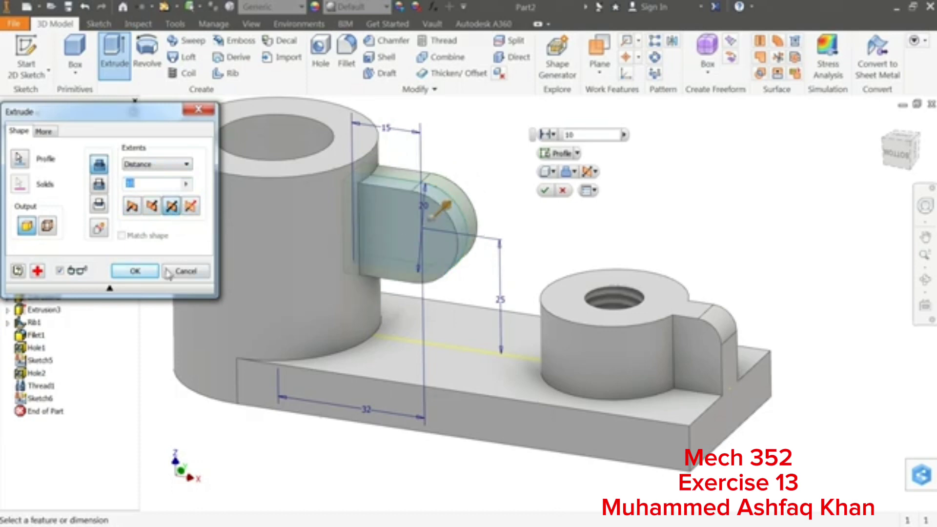
{"action": "left_click", "coordinate": [135, 271]}
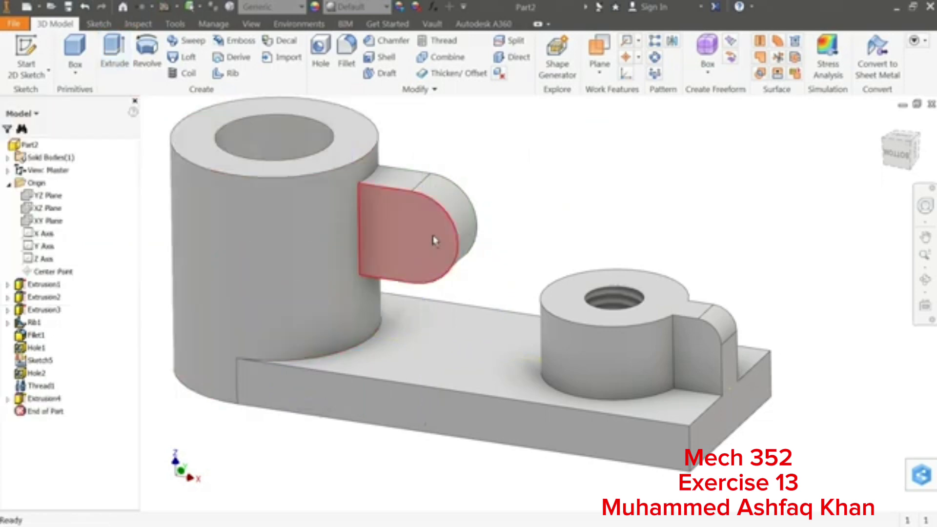
Start a sketch on the lug's flat front face and draw a 10 mm diameter circle on it.
{"action": "left_click", "coordinate": [434, 240]}
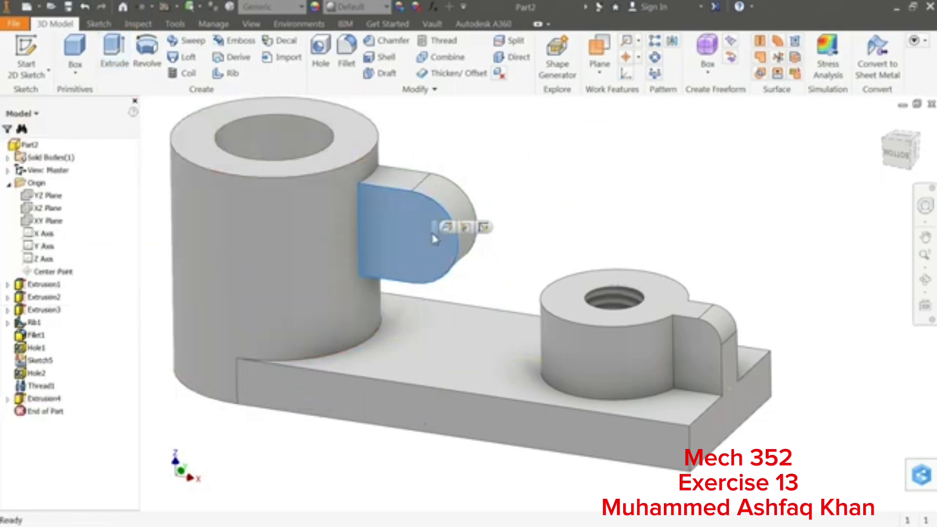
{"action": "left_click", "coordinate": [483, 228]}
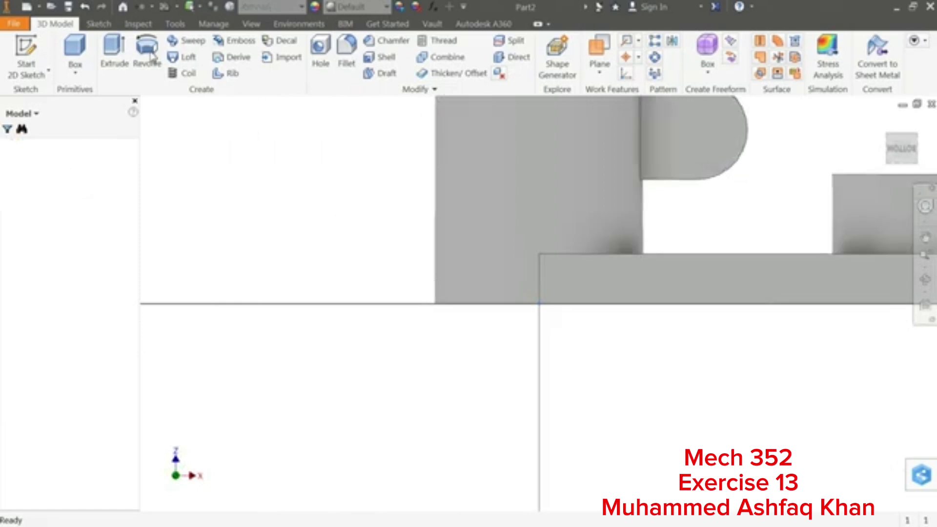
{"action": "key", "text": "s"}
{"action": "left_click", "coordinate": [102, 51]}
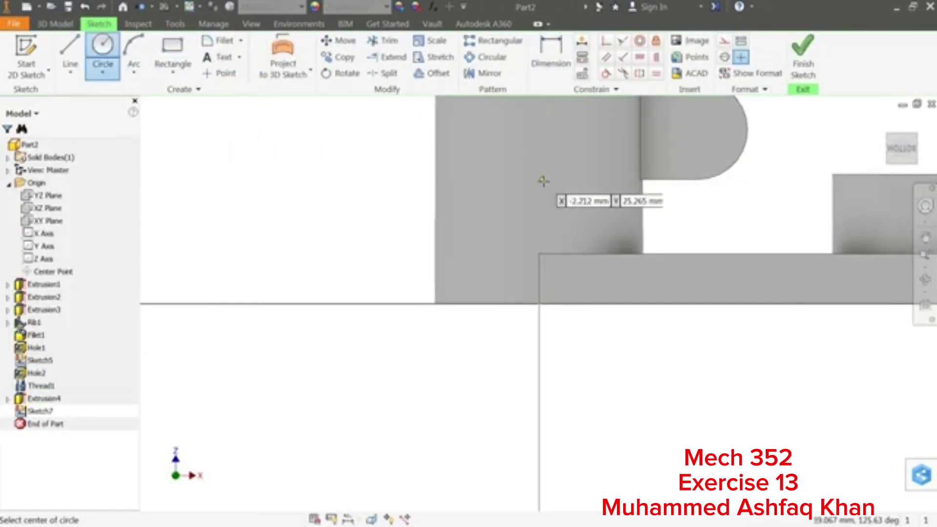
{"action": "scroll", "coordinate": [544, 182], "scroll_direction": "down", "scroll_amount": 3}
{"action": "scroll", "coordinate": [645, 243], "scroll_direction": "up", "scroll_amount": 6}
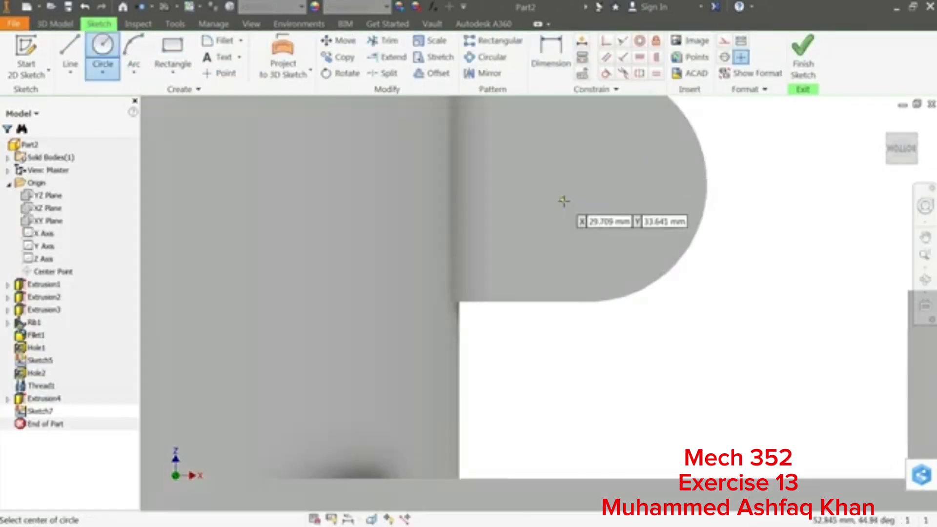
{"action": "left_click", "coordinate": [562, 197]}
{"action": "type", "text": "10"}
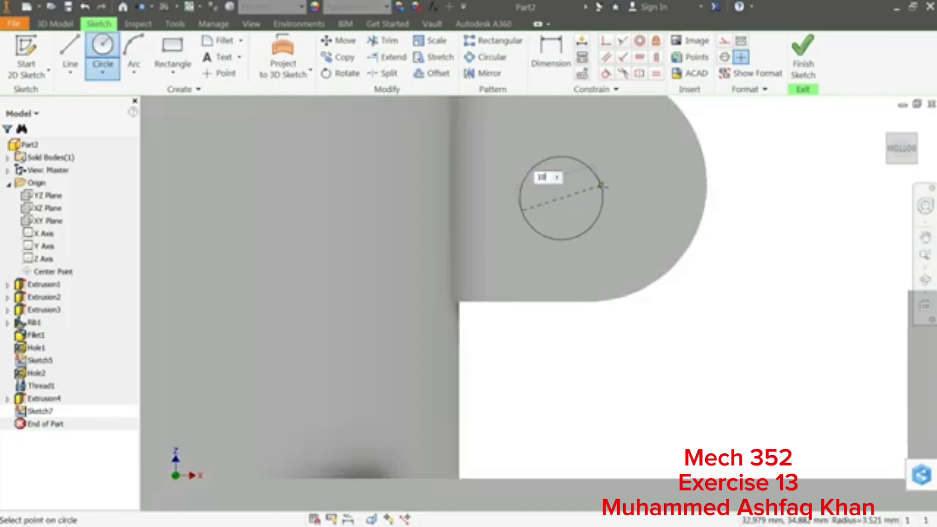
{"action": "key", "text": "Return"}
{"action": "scroll", "coordinate": [581, 212], "scroll_direction": "down", "scroll_amount": 2}
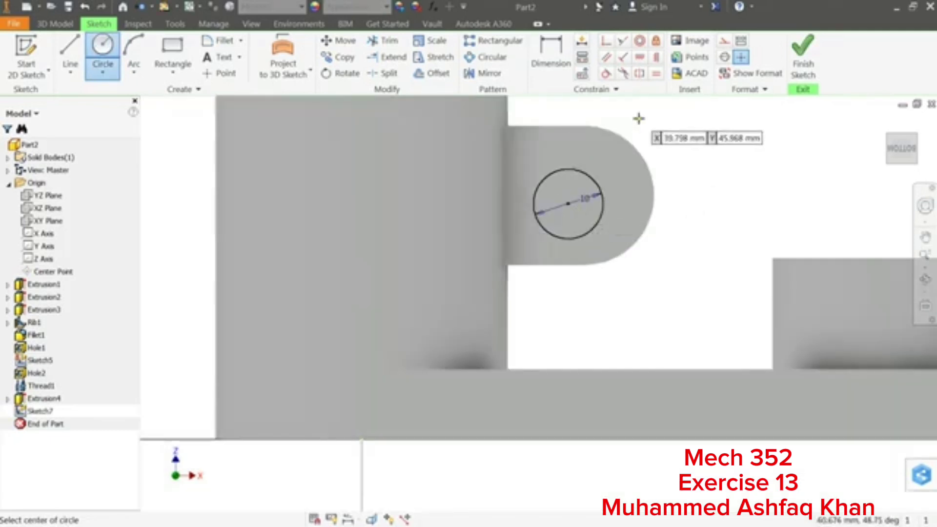
Make the 10 mm circle concentric with the lug's rounded end and finish the sketch.
{"action": "left_click", "coordinate": [641, 44]}
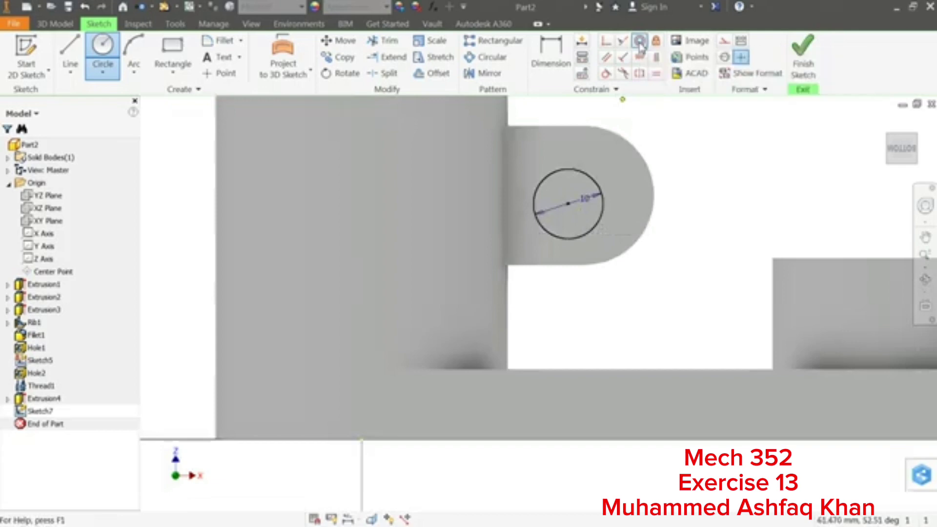
{"action": "left_click", "coordinate": [637, 152]}
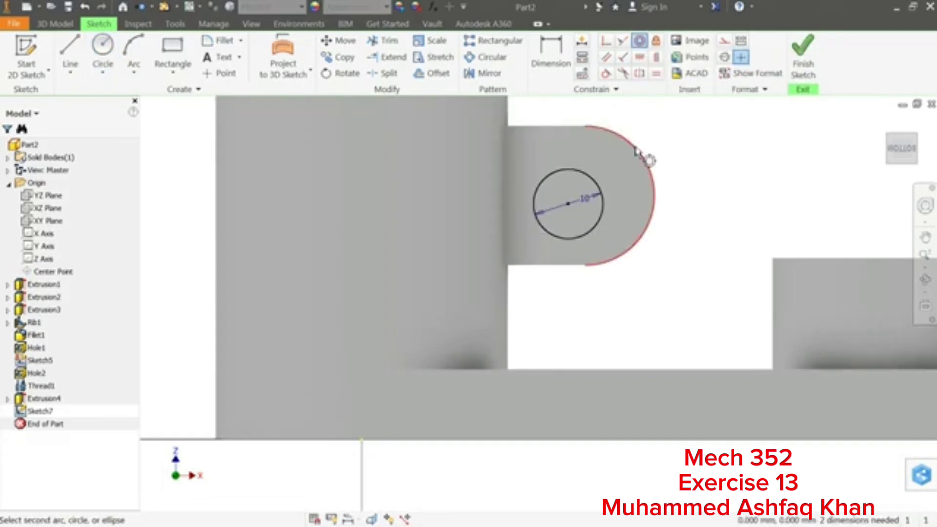
{"action": "left_click", "coordinate": [604, 211]}
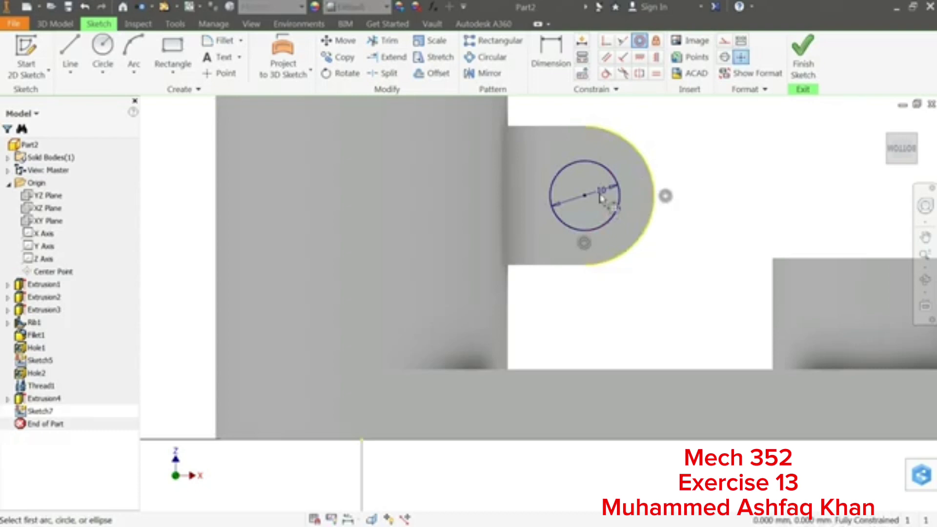
{"action": "left_click", "coordinate": [803, 49]}
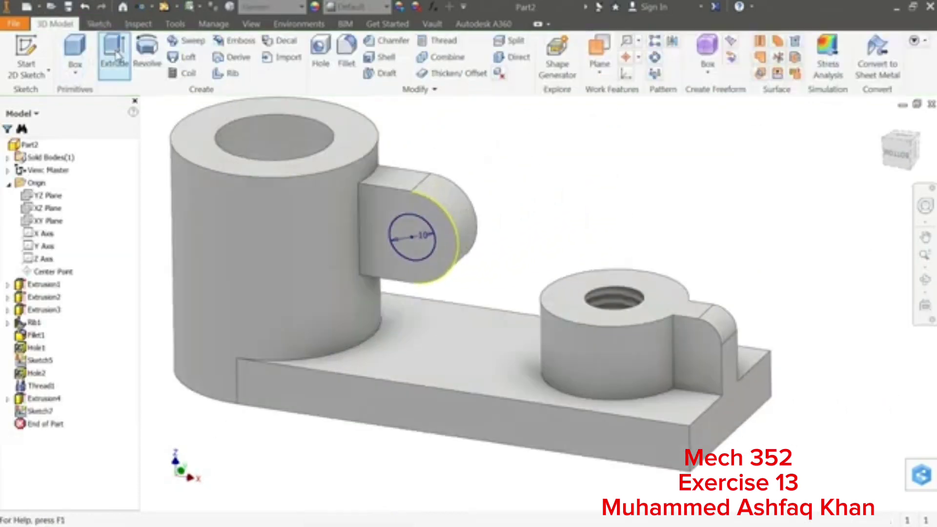
Extrude the 10 mm circle as a cut through the lug with the extent set to All.
{"action": "left_click", "coordinate": [114, 53]}
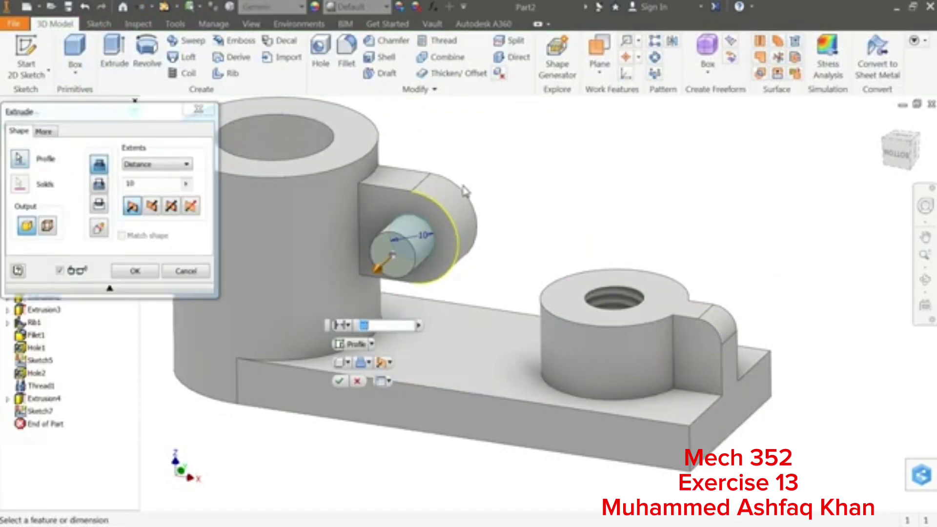
{"action": "scroll", "coordinate": [464, 190], "scroll_direction": "down", "scroll_amount": 3}
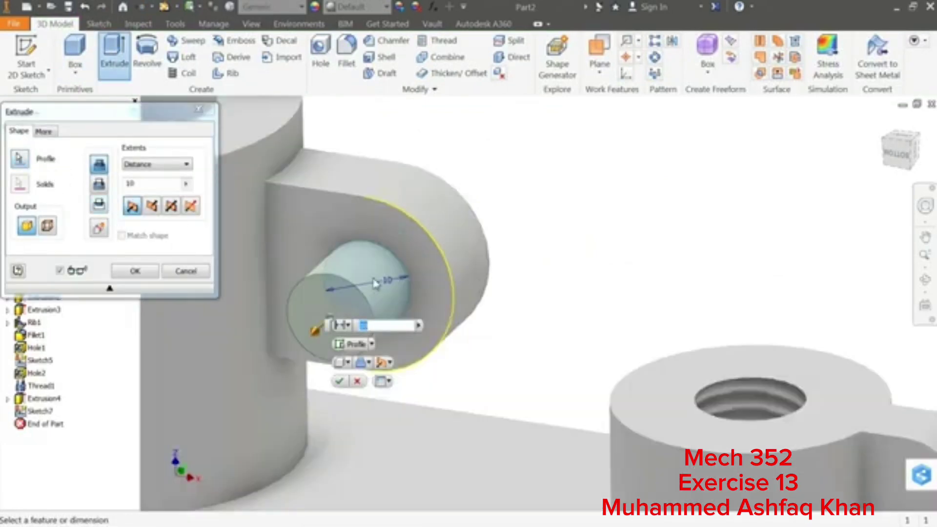
{"action": "left_click", "coordinate": [100, 185]}
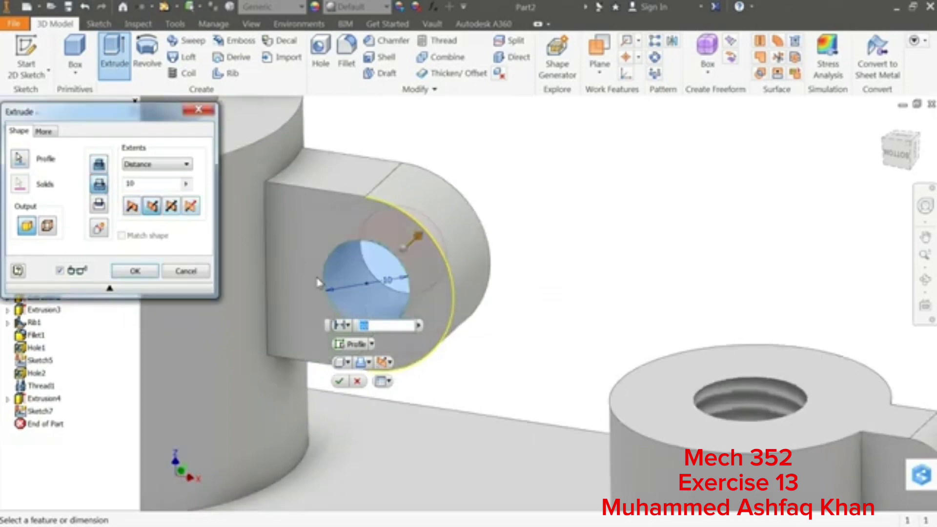
{"action": "left_click", "coordinate": [146, 165]}
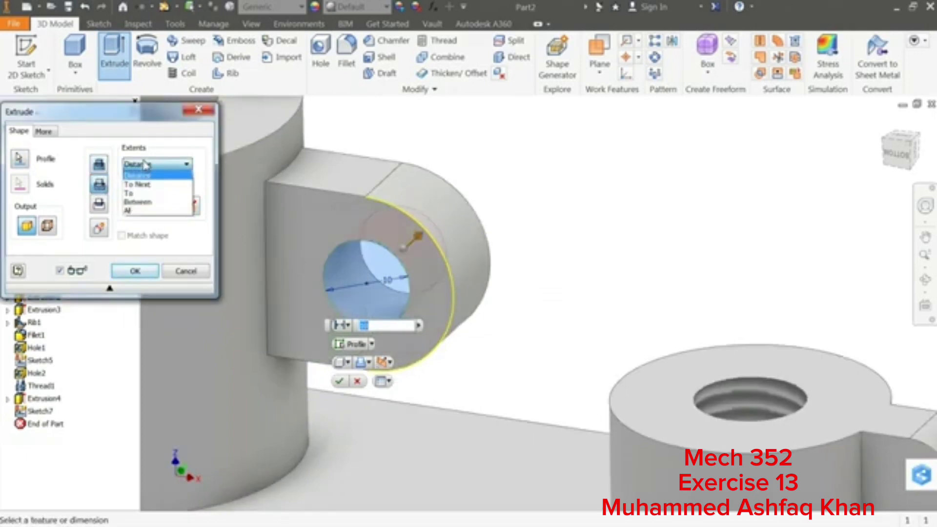
{"action": "left_click", "coordinate": [142, 191]}
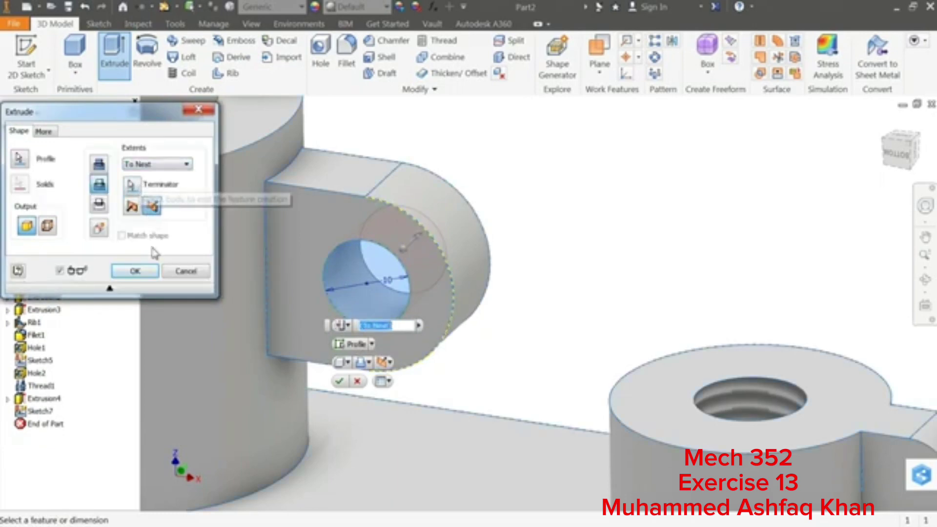
{"action": "left_click", "coordinate": [145, 165]}
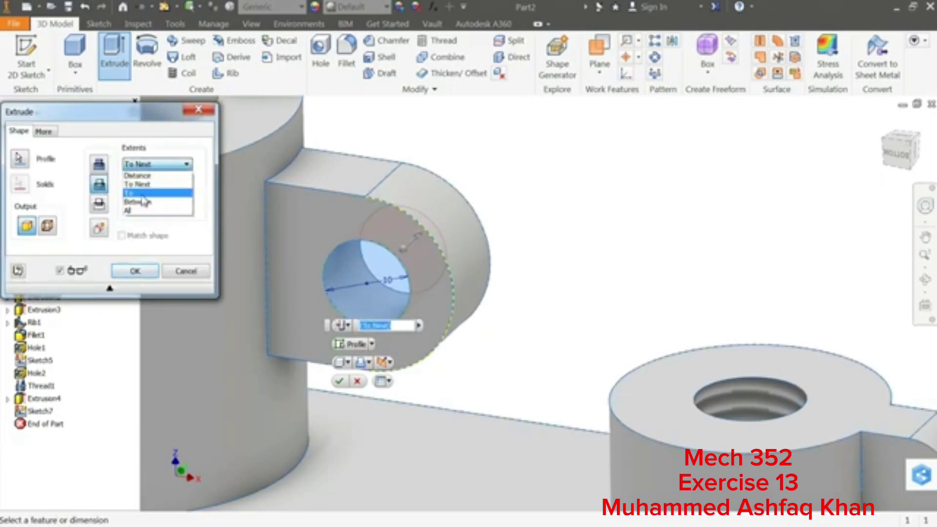
{"action": "left_click", "coordinate": [139, 213]}
{"action": "left_click", "coordinate": [132, 274]}
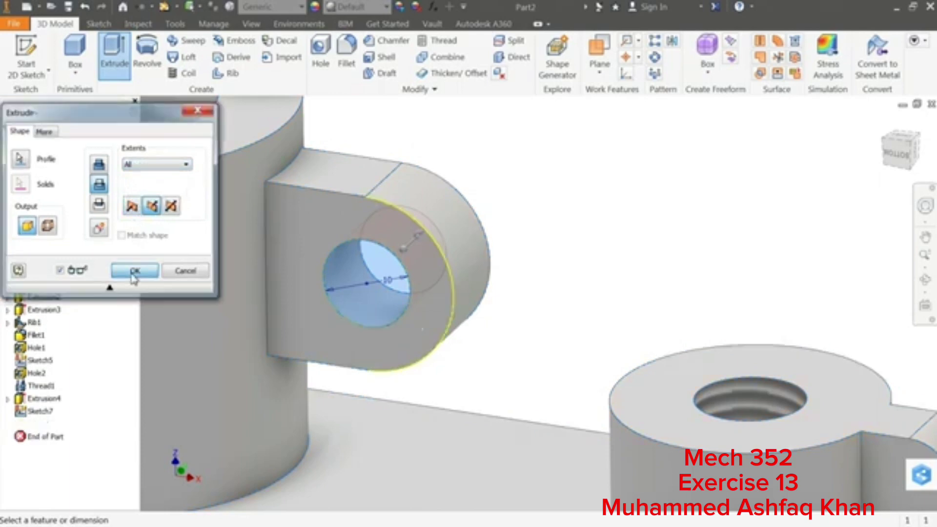
Set the whole part's appearance to Sky Blue Medium.
{"action": "key", "text": "F6"}
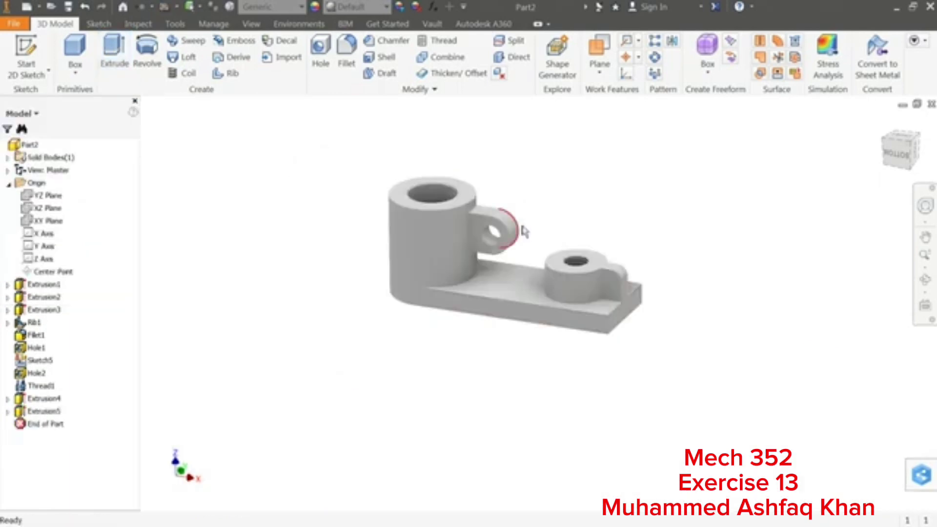
{"action": "scroll", "coordinate": [581, 232], "scroll_direction": "up", "scroll_amount": 2}
{"action": "mouse_move", "coordinate": [532, 209]}
{"action": "middle_mouse_down", "text": "shift"}
{"action": "mouse_move", "coordinate": [509, 203]}
{"action": "mouse_move", "coordinate": [536, 205]}
{"action": "middle_mouse_up", "text": "shift"}
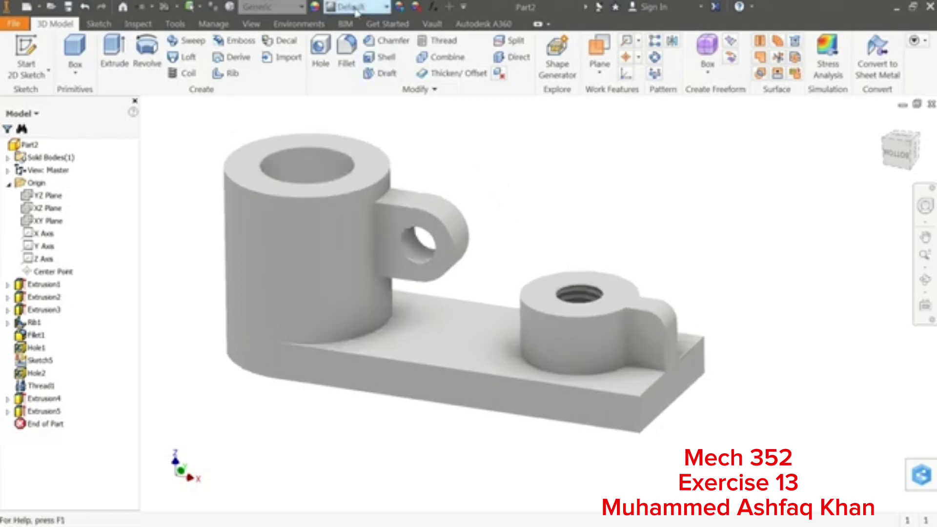
{"action": "left_click", "coordinate": [351, 10]}
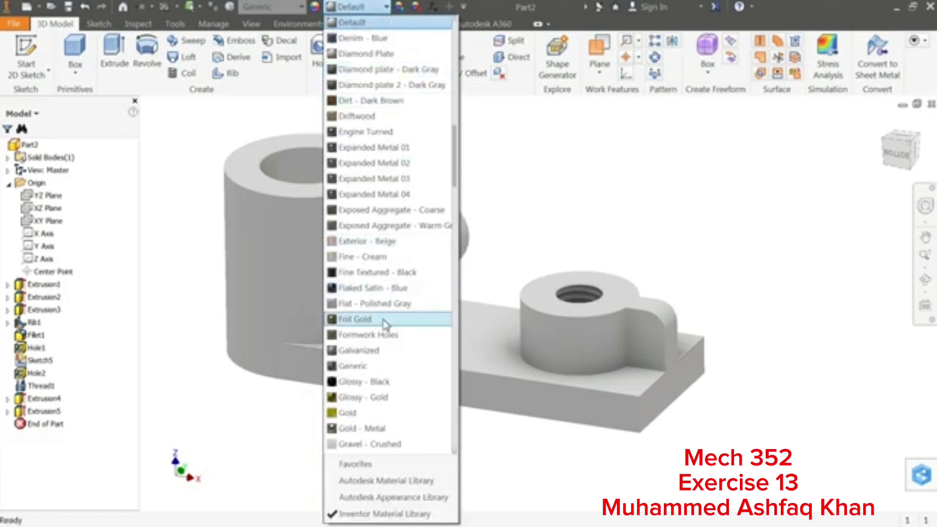
{"action": "scroll", "coordinate": [386, 323], "scroll_direction": "down", "scroll_amount": 5}
{"action": "scroll", "coordinate": [386, 324], "scroll_direction": "down", "scroll_amount": 10}
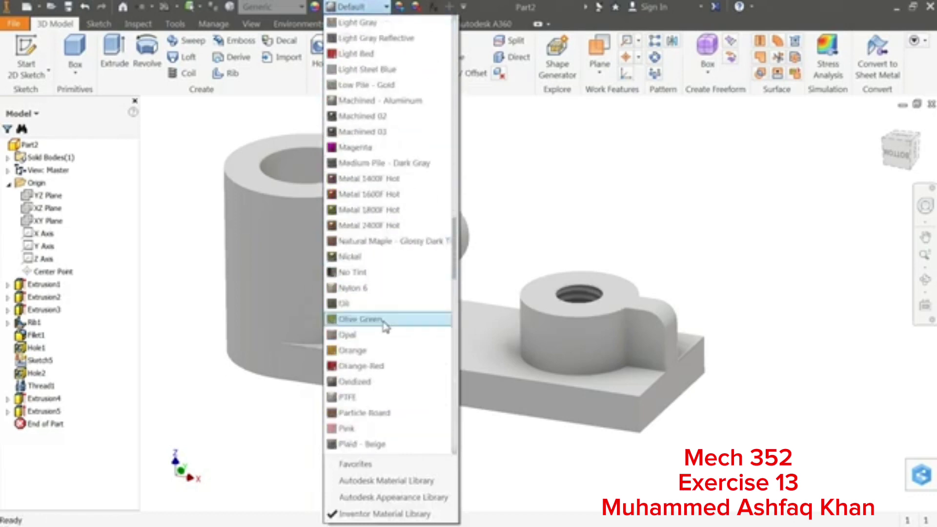
{"action": "scroll", "coordinate": [386, 326], "scroll_direction": "down", "scroll_amount": 11}
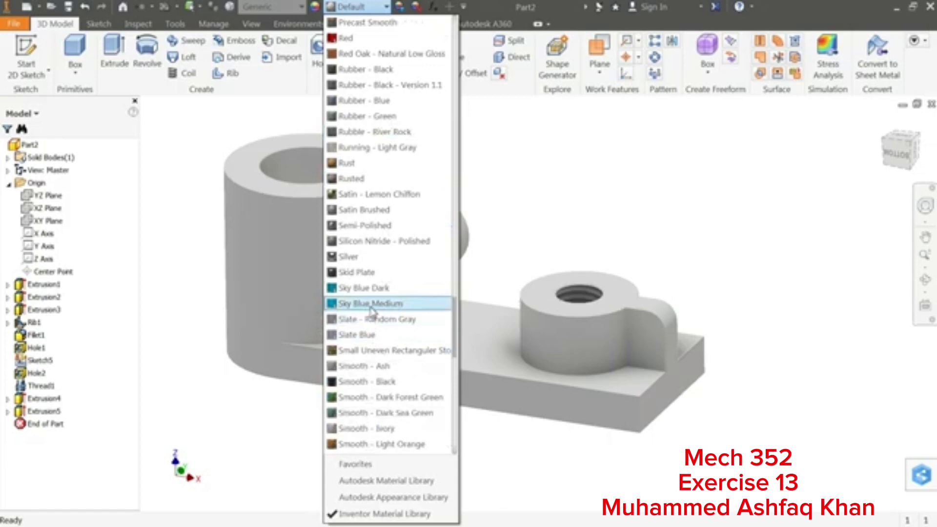
{"action": "left_click", "coordinate": [371, 308]}
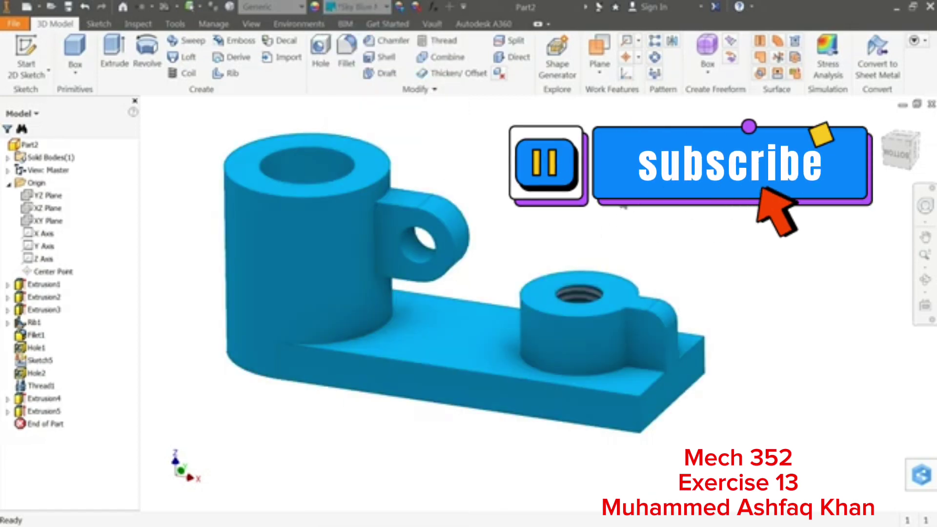
{"action": "middle_click_drag", "start_coordinate": [624, 207], "coordinate": [604, 215], "text": "shift"}
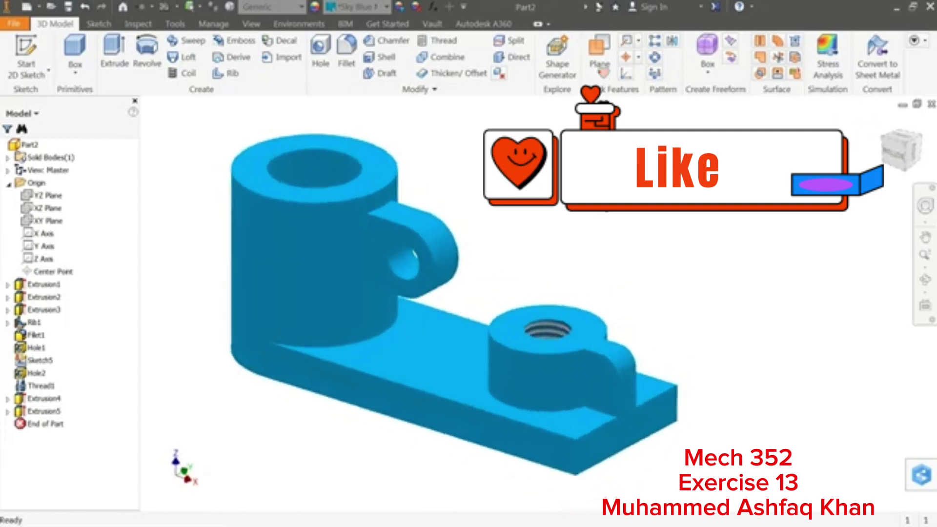